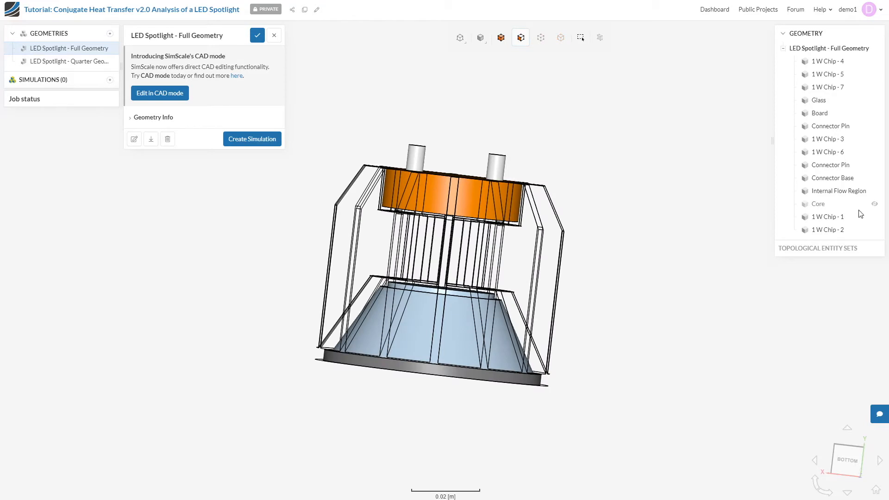
Step: Show the hidden Core part of the full spotlight geometry and inspect the assembly from the bottom and front
click(874, 206)
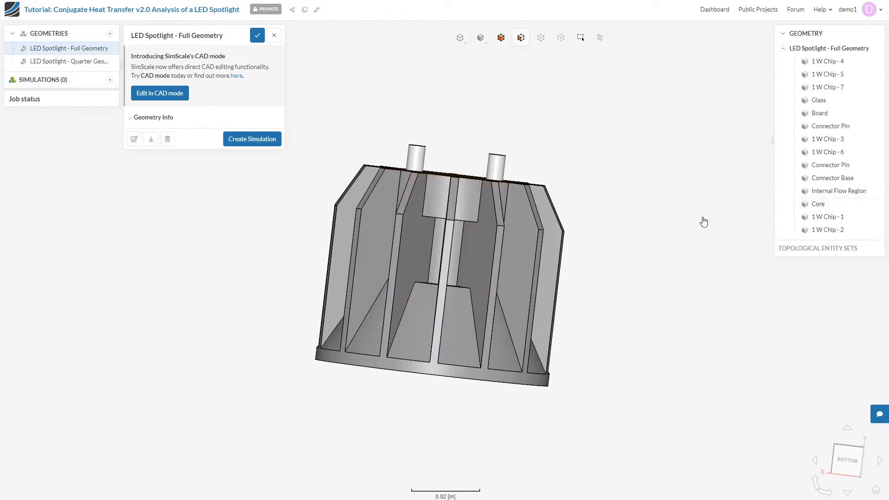
drag(684, 217, 671, 256)
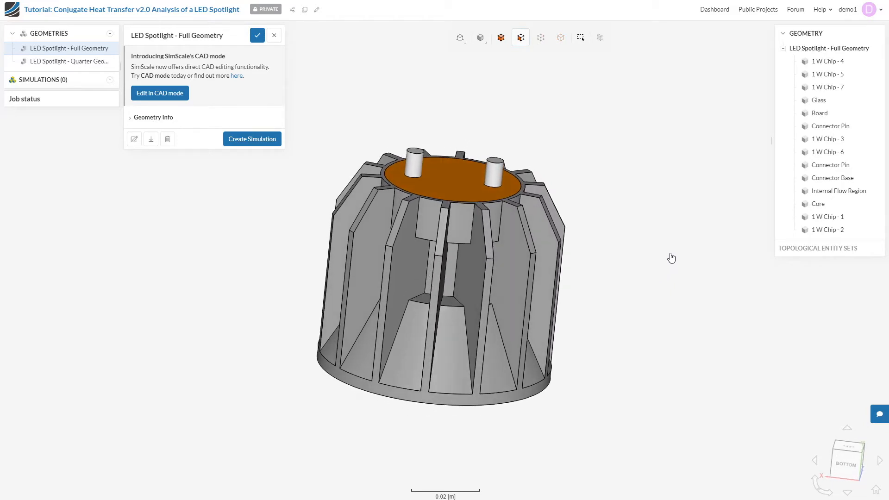
click(839, 462)
drag(767, 323, 567, 307)
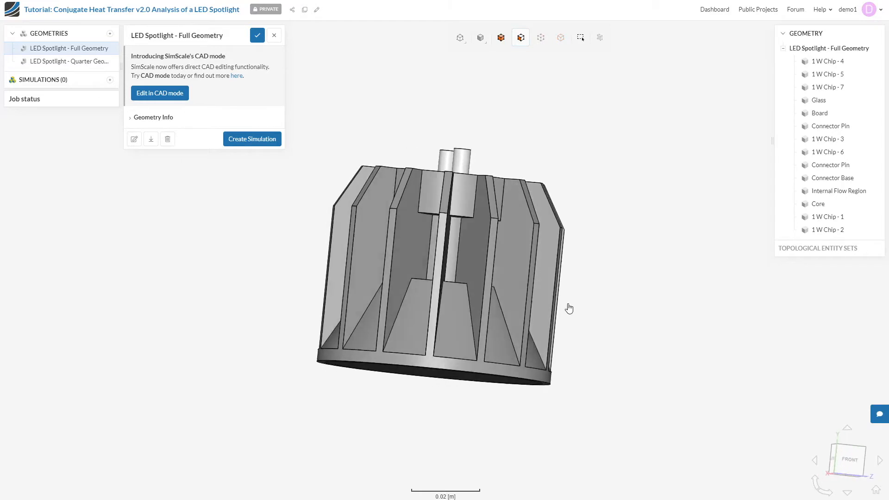
click(857, 459)
drag(700, 260, 664, 369)
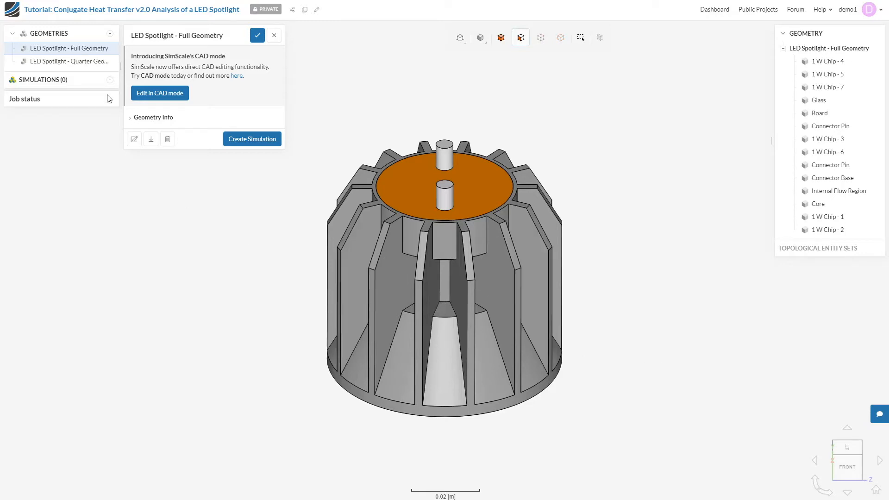
Step: Open the LED Spotlight quarter geometry and examine its sectioned interior, including the 0.25 W Chip and the Connector Base
click(88, 65)
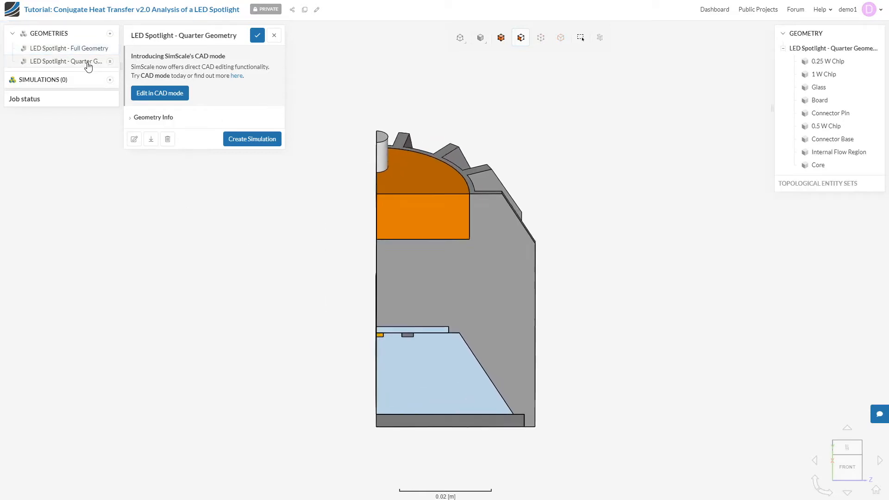
drag(289, 385, 347, 328)
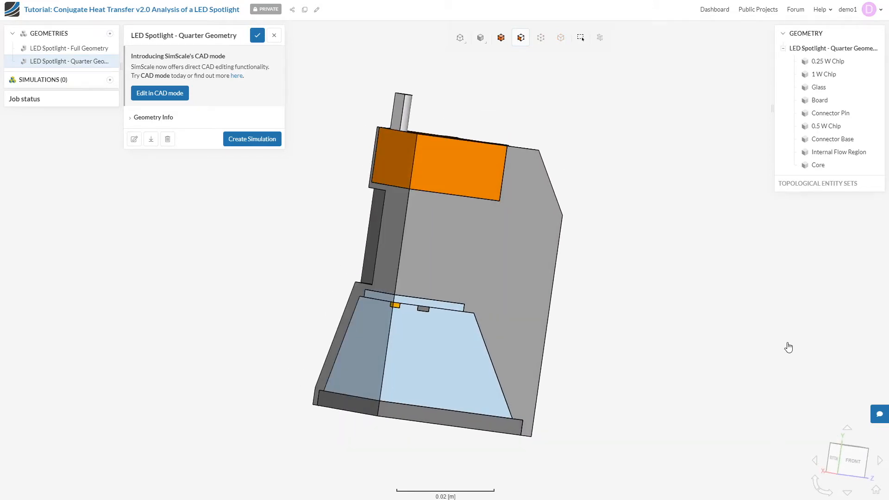
click(839, 63)
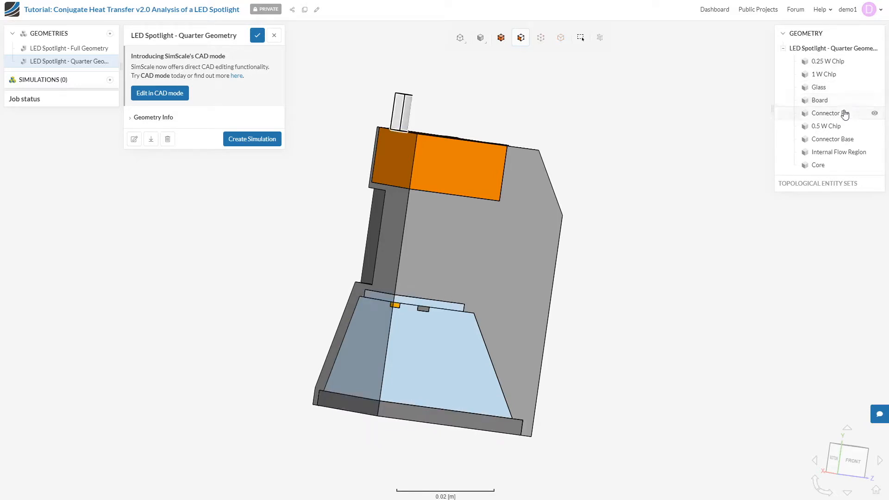
click(842, 140)
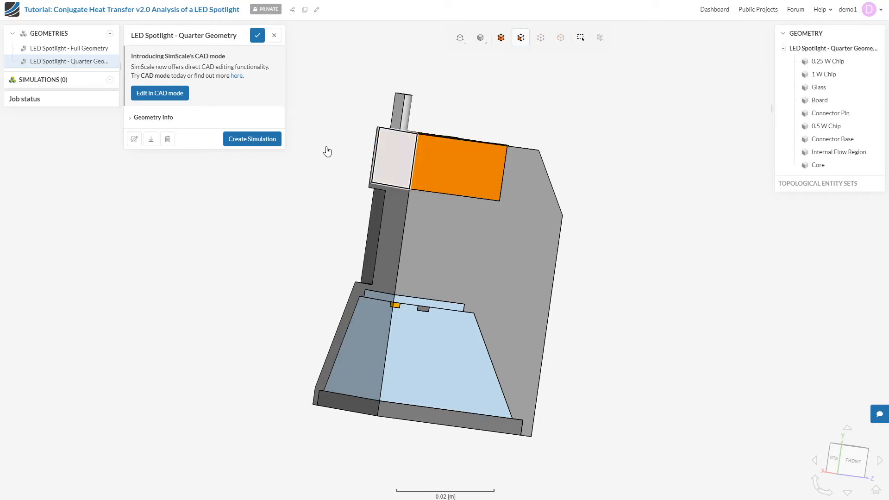
Step: Review the quarter geometry's information, including its body counts and bounding box dimensions
click(132, 121)
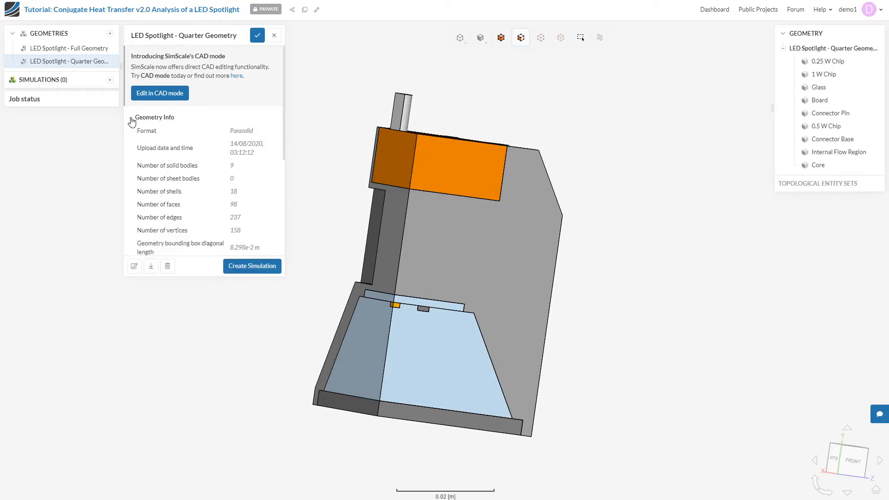
scroll(176, 180, down, 2)
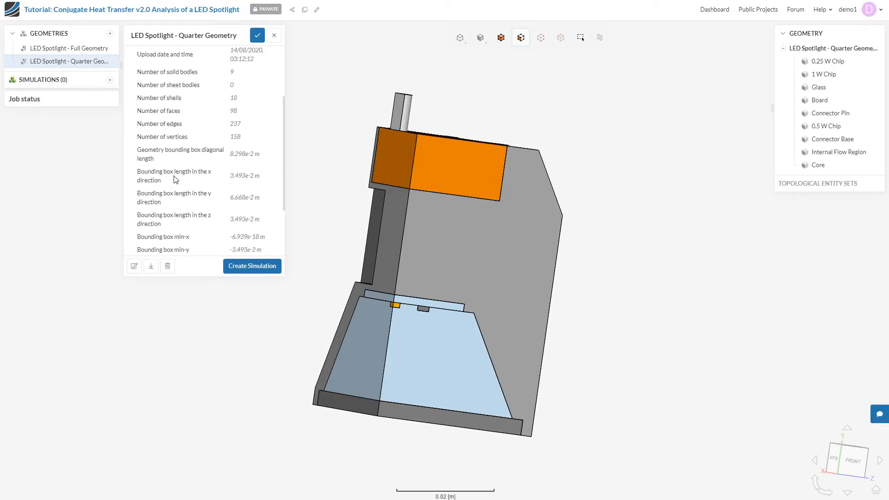
scroll(176, 180, down, 1)
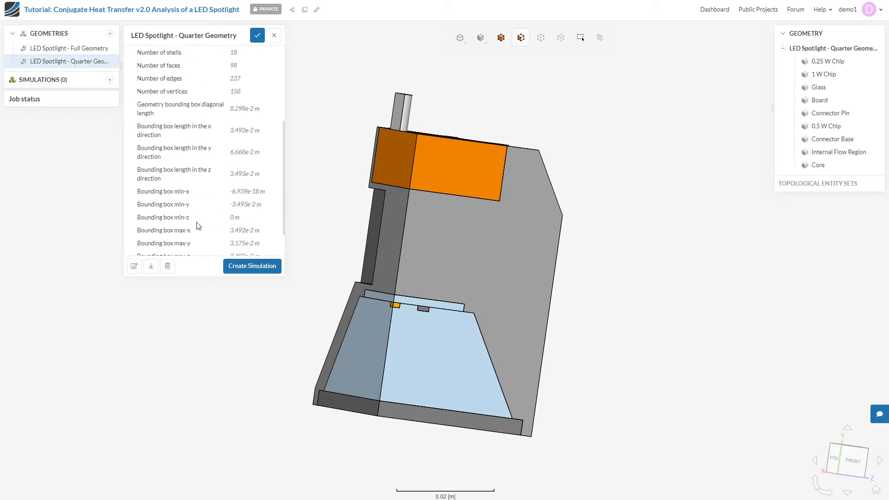
scroll(194, 227, down, 1)
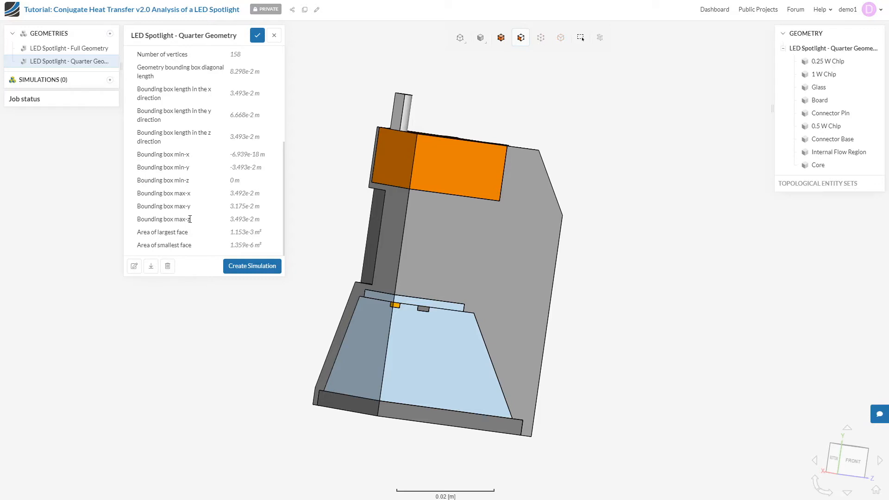
Step: Open the quarter geometry in CAD mode and start an external flow volume with minimums X 0, Y -0.3 and Z 0 m
click(133, 267)
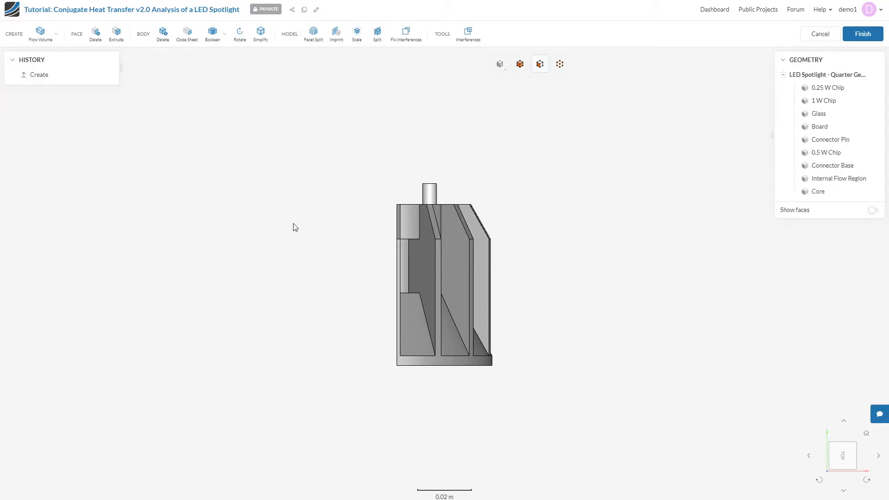
mouse_move(47, 36)
click(43, 56)
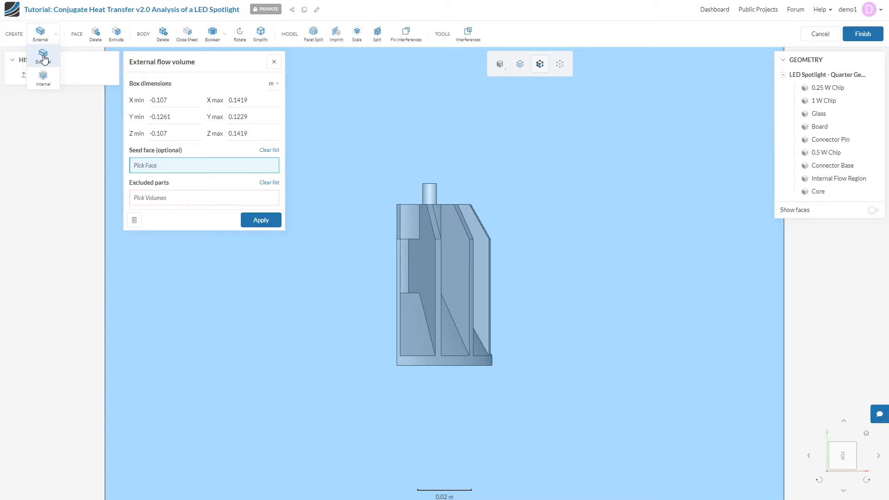
click(160, 100)
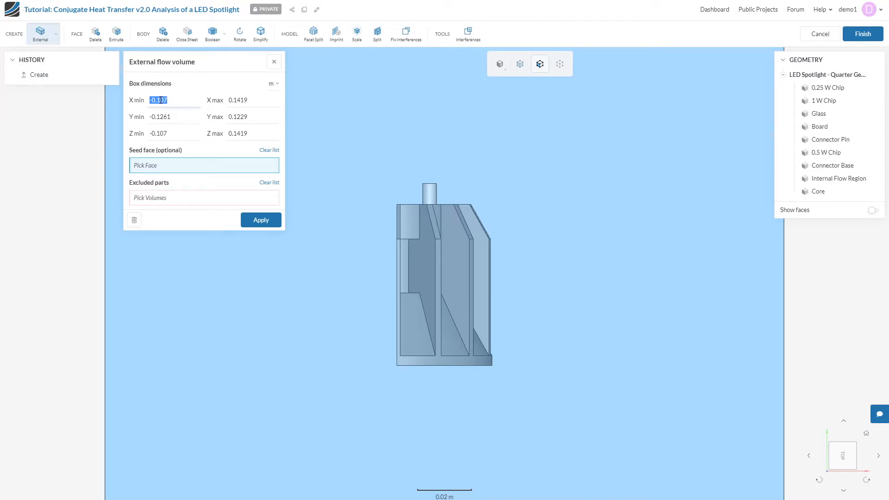
text(0)
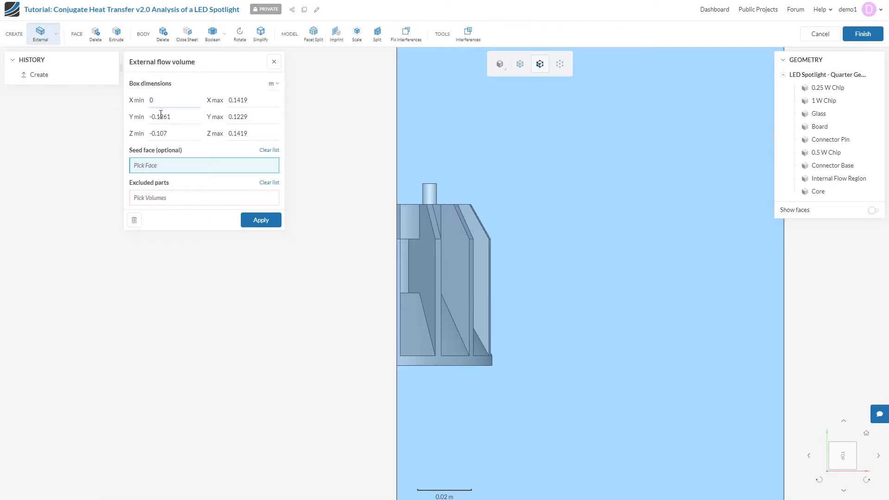
click(161, 117)
text(-0.3)
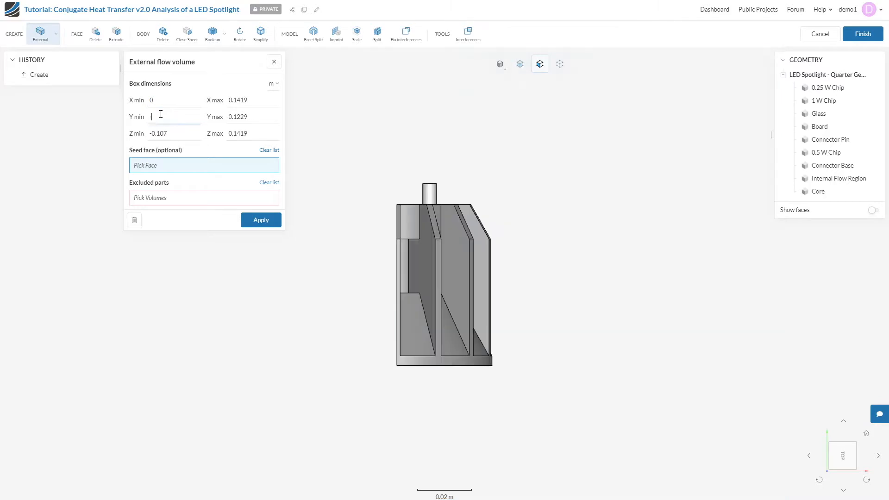
click(161, 133)
text(0)
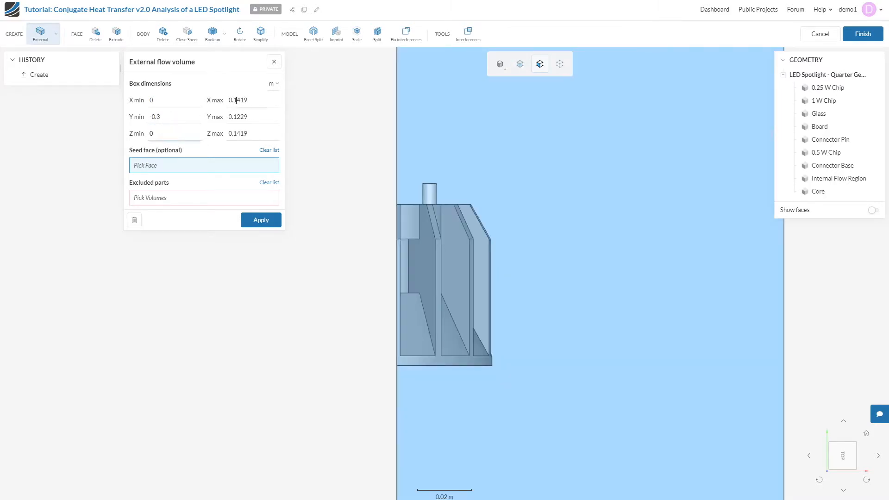
Step: Set the external flow volume's maximums to X 0.25, Y 0.4 and Z 0.25 m and generate it
click(236, 100)
text(0.25)
click(237, 117)
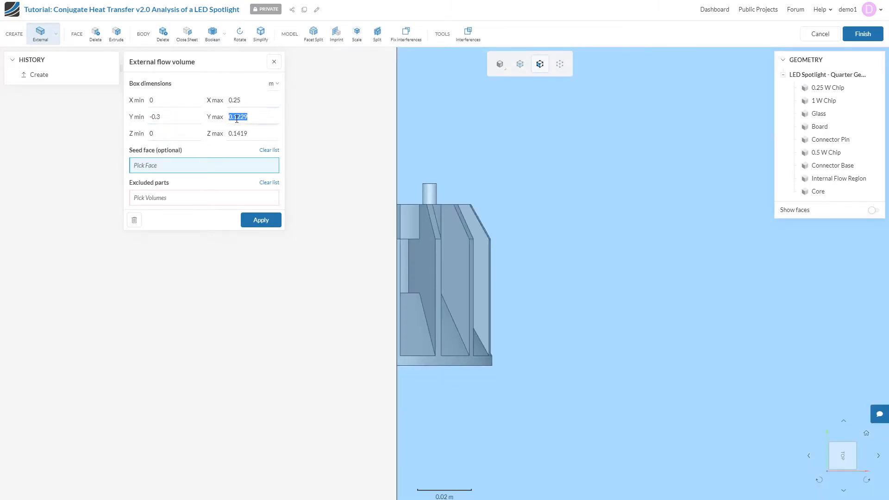
text(0.4)
click(236, 132)
text(0.25)
click(257, 222)
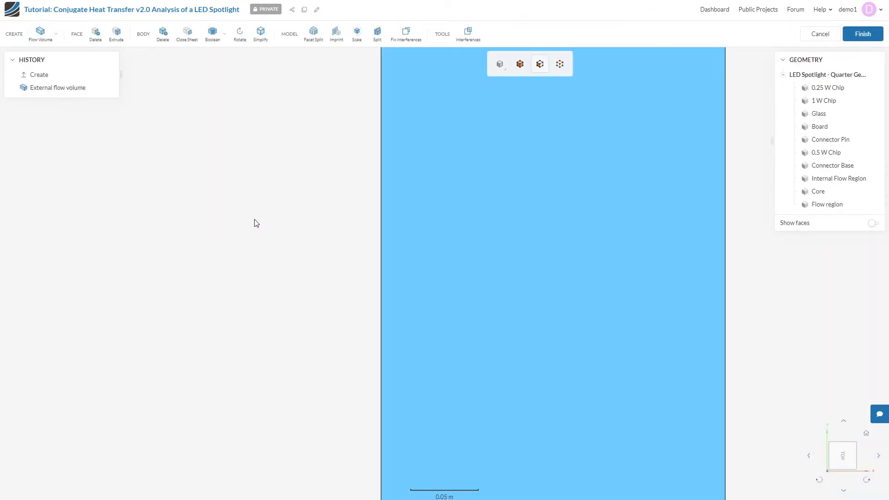
Step: Imprint the model's bodies and finish the CAD editing to save the modified geometry
drag(272, 222, 562, 226)
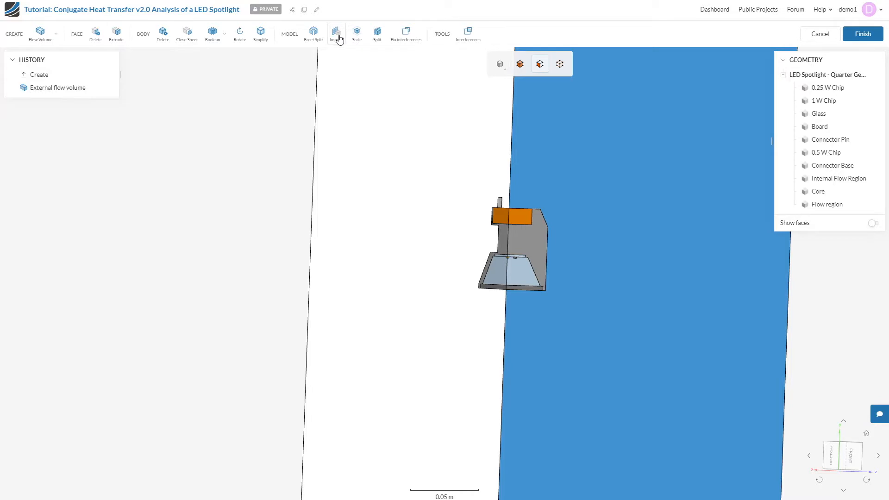
click(337, 35)
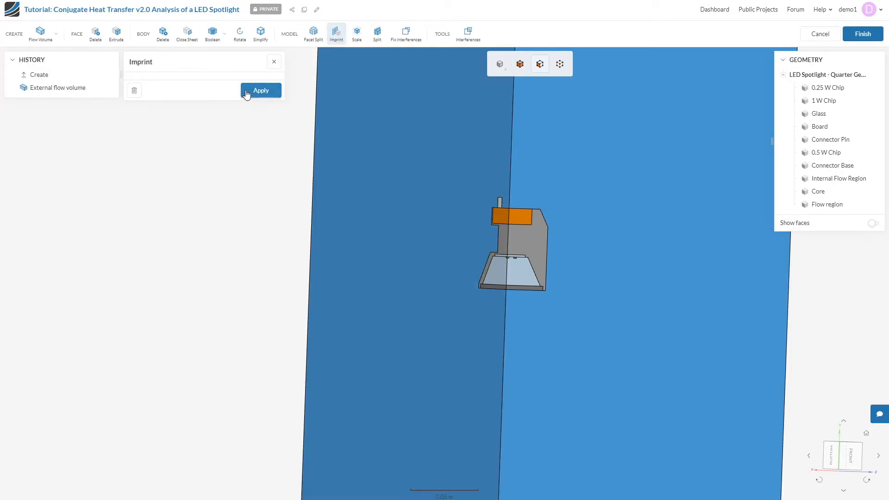
click(245, 95)
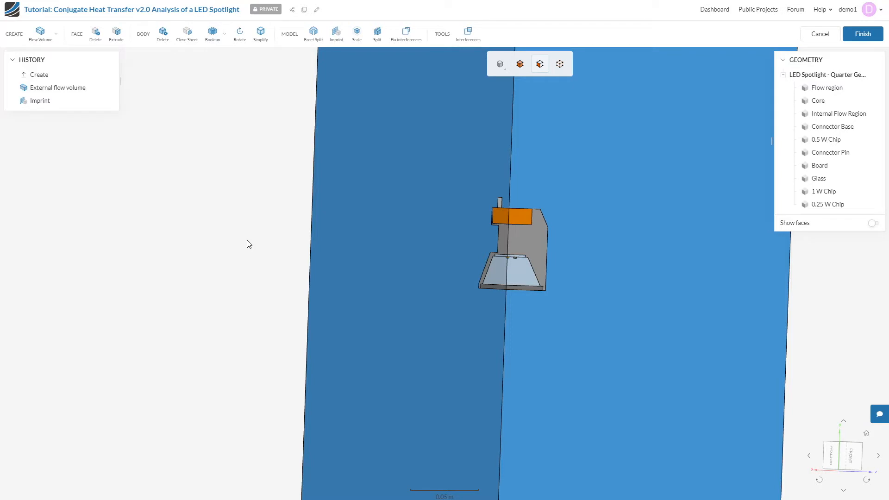
click(867, 37)
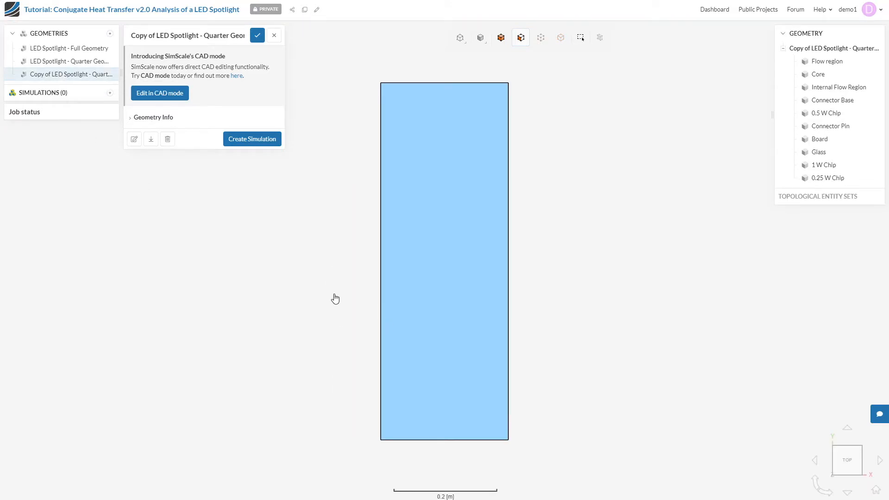
Step: Create a Conjugate Heat Transfer v2.0 simulation from the copied quarter geometry and accept its default incompressible, laminar settings without radiation
drag(351, 299, 617, 307)
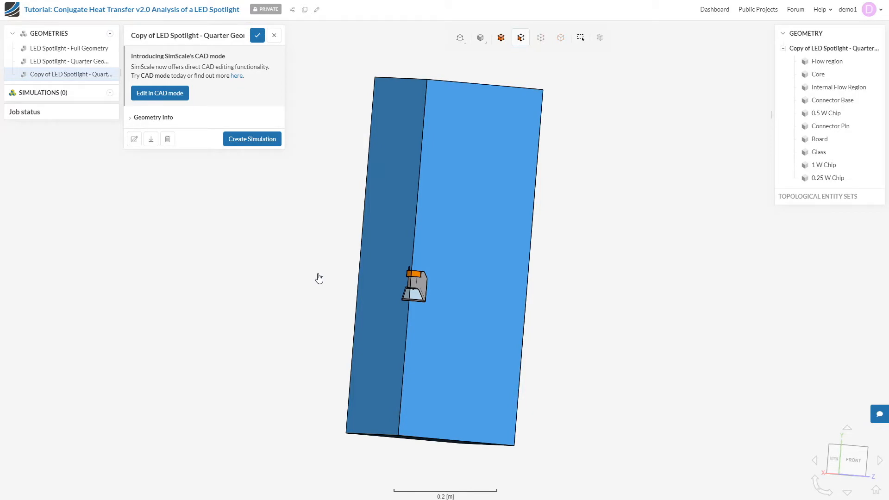
click(249, 140)
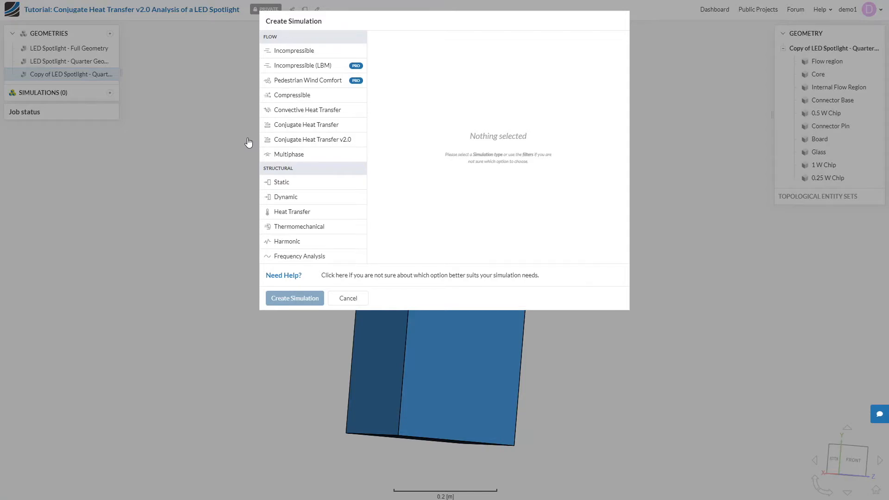
click(319, 140)
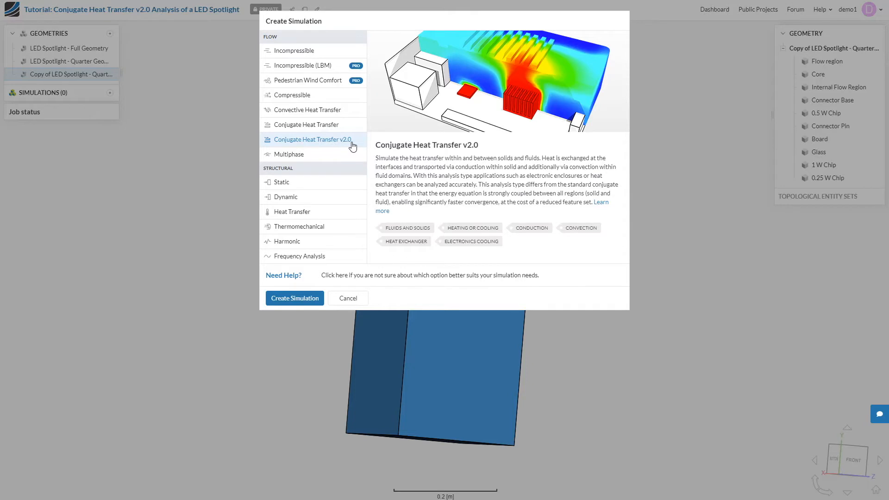
click(284, 299)
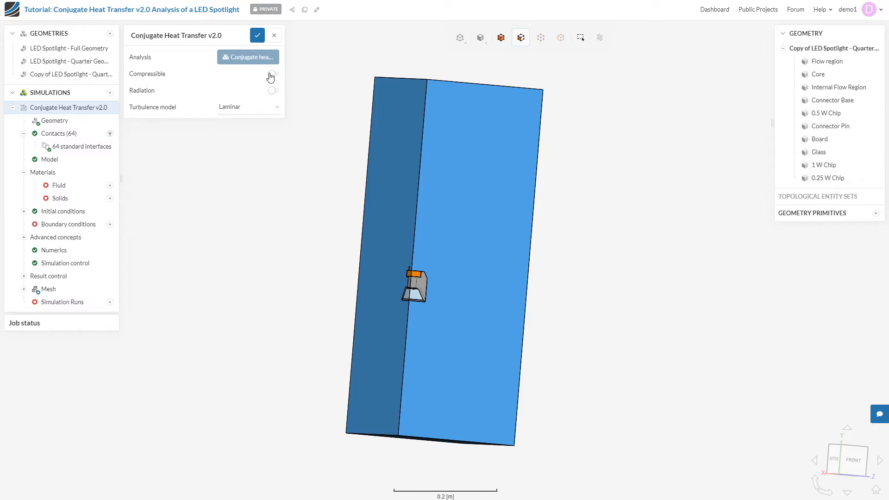
mouse_move(269, 77)
click(258, 35)
Step: Check the standard contact interfaces and set the model's gravity to -9.81 m/s² in the y direction
click(78, 148)
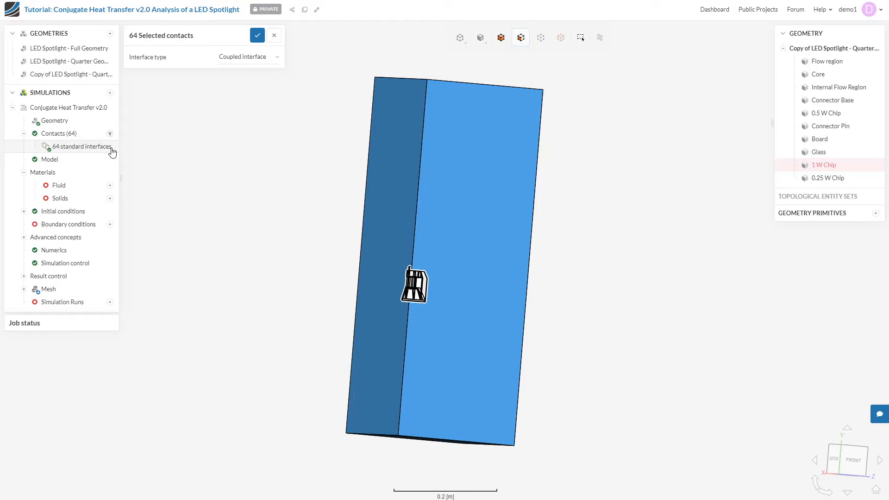
click(76, 165)
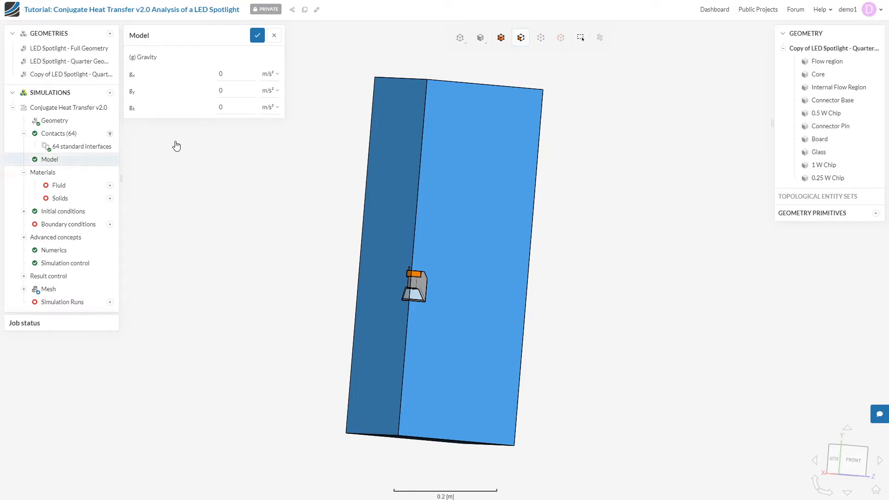
double_click(222, 90)
text(-9.81)
mouse_move(641, 246)
mouse_down()
mouse_move(615, 227)
mouse_move(643, 257)
mouse_up()
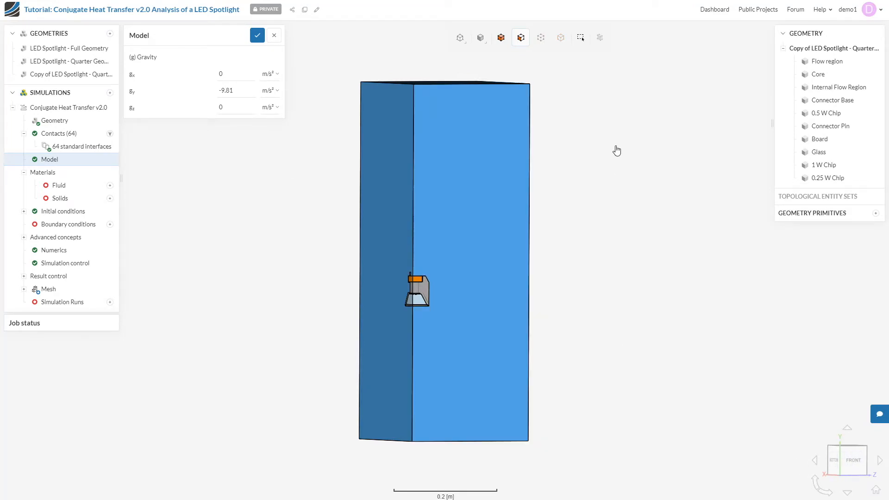
click(258, 35)
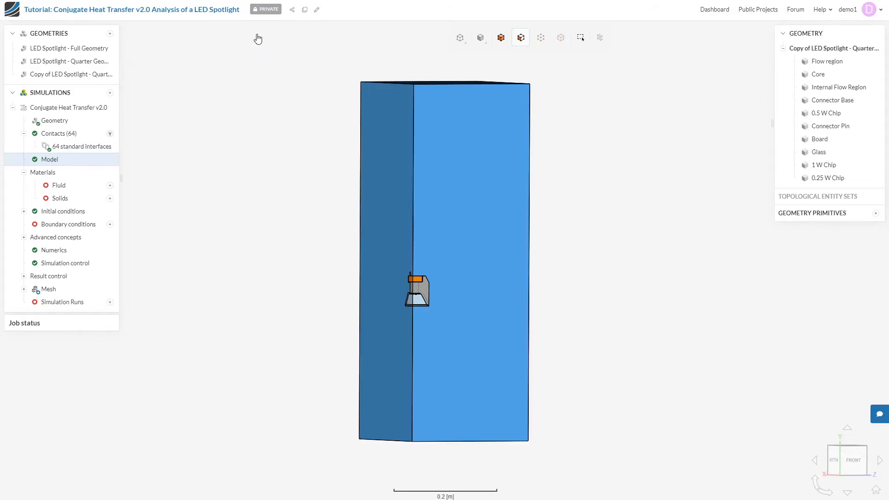
Step: Add Air as the fluid material and assign it to the Flow region and Internal Flow Region volumes
click(110, 186)
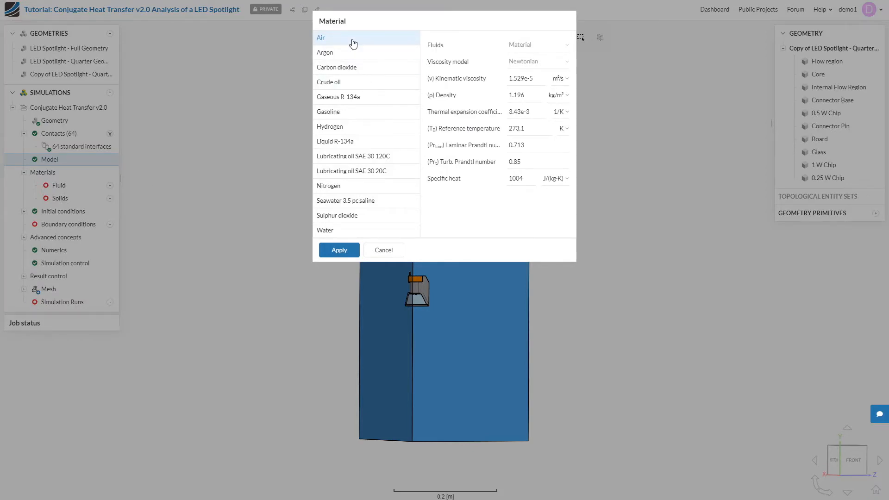
click(338, 252)
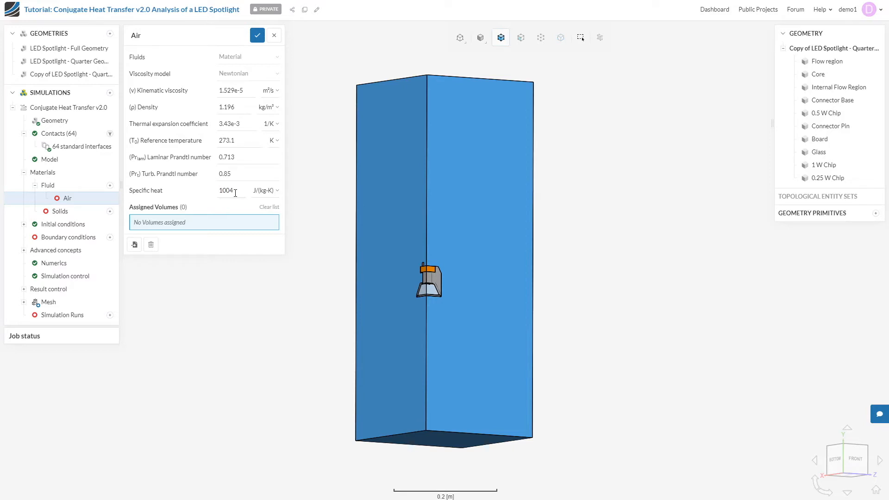
drag(618, 202, 635, 227)
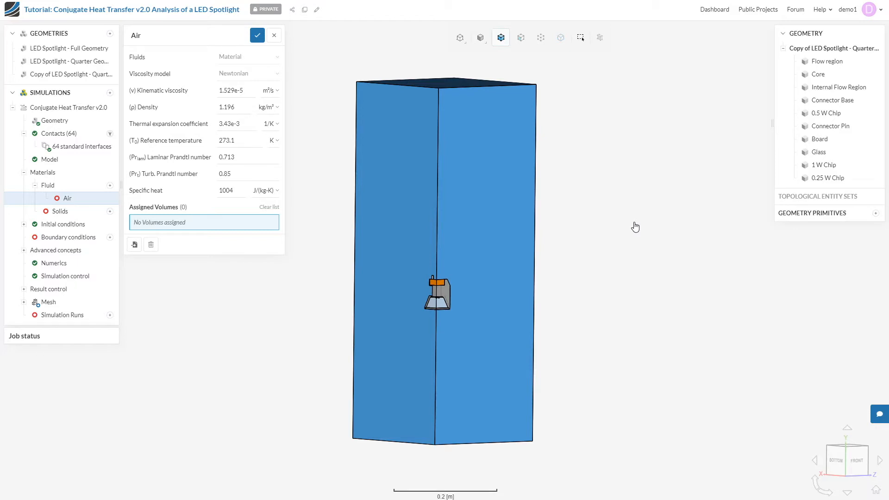
click(827, 63)
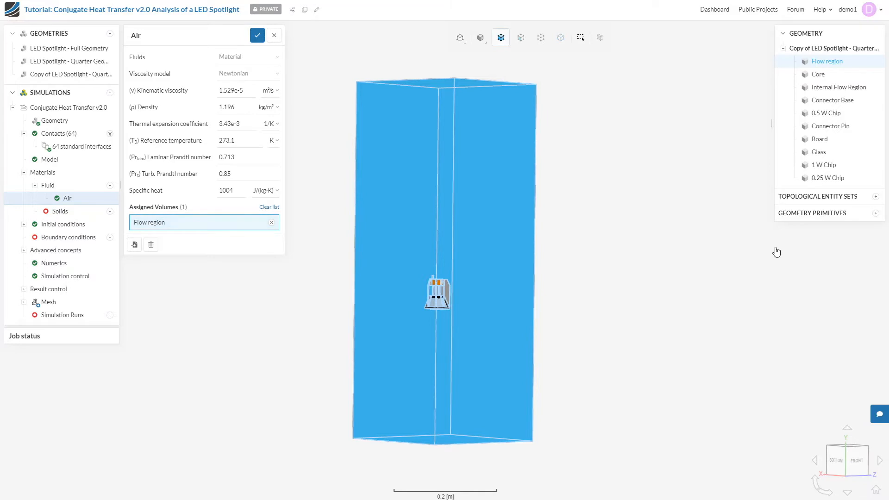
click(843, 89)
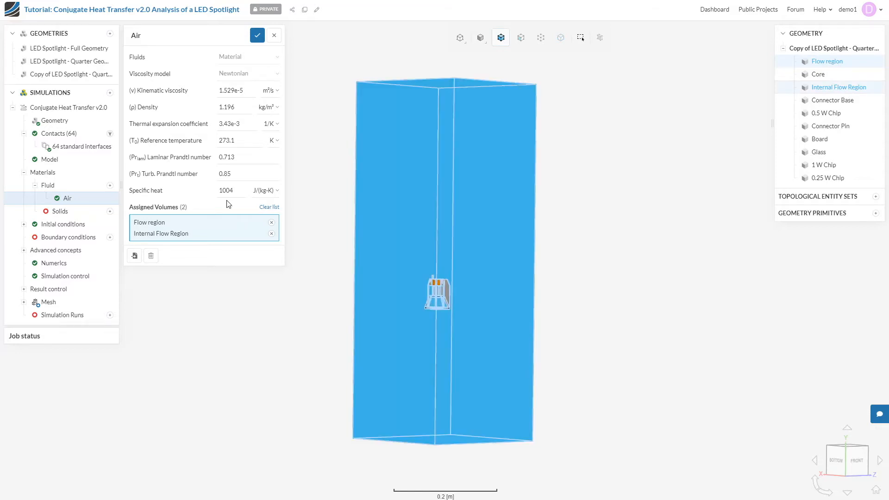
click(258, 36)
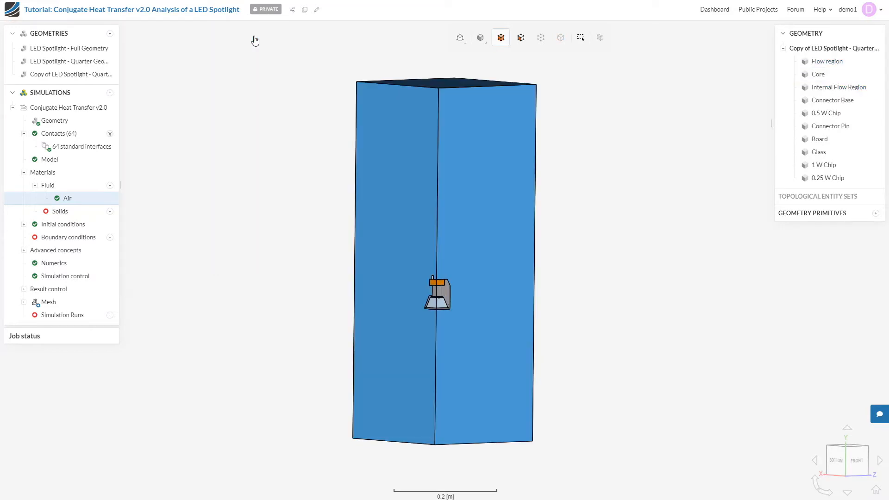
Step: Add Aluminium as a solid material with its default properties and assign it to the Core volume
click(109, 211)
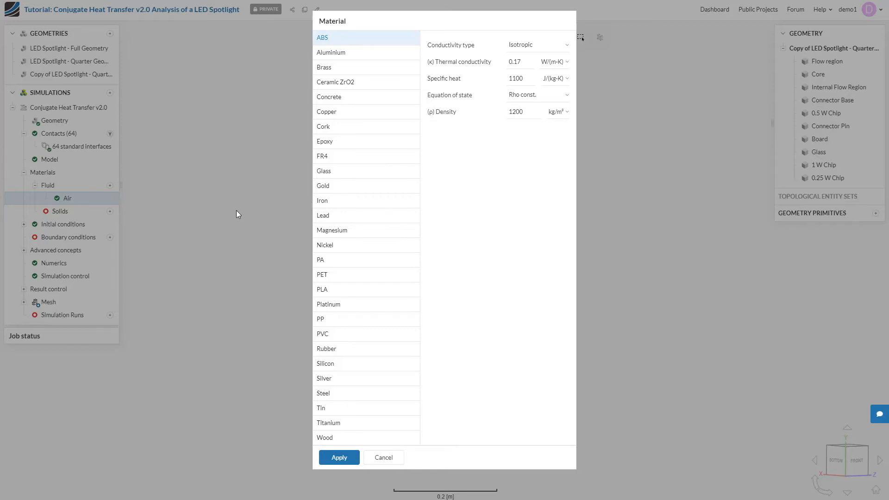
click(323, 54)
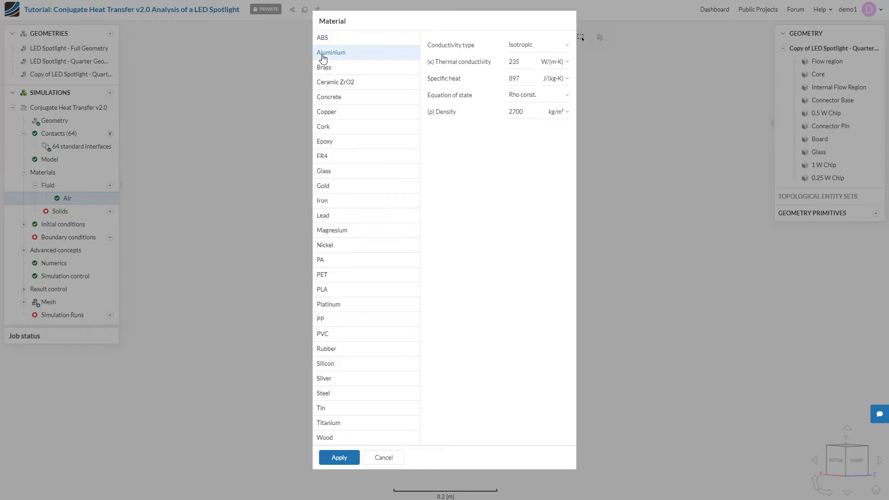
click(326, 458)
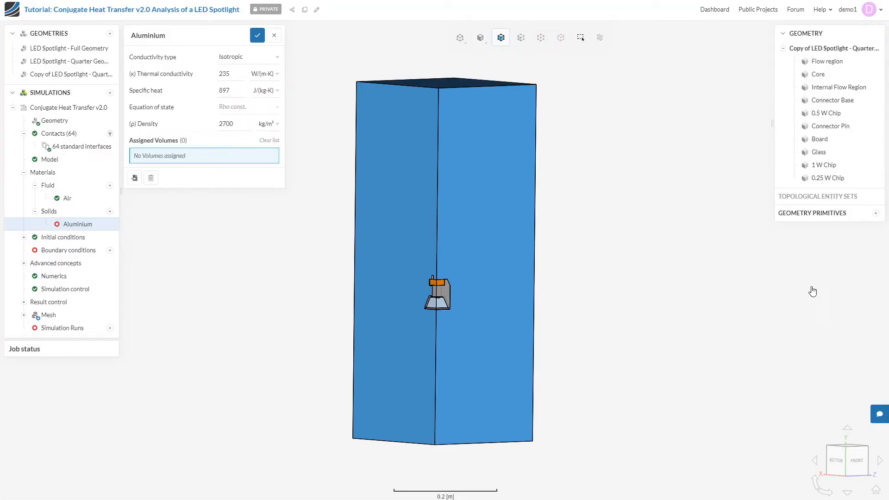
click(840, 75)
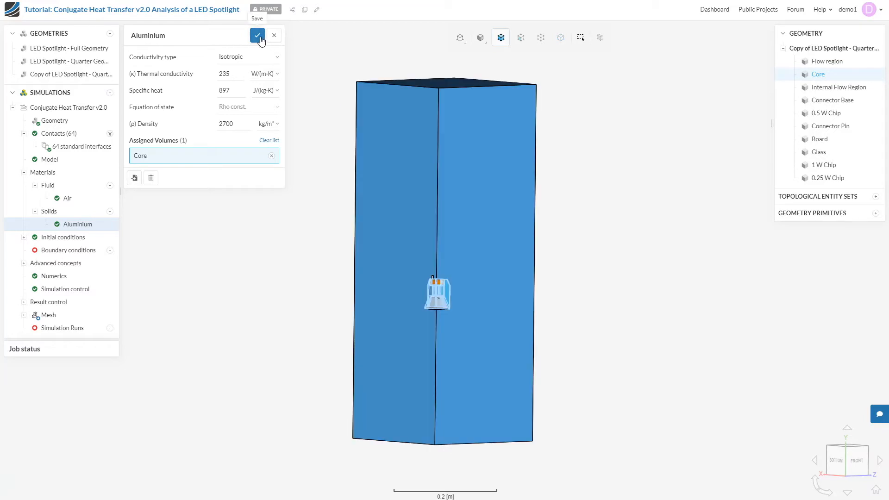
click(257, 36)
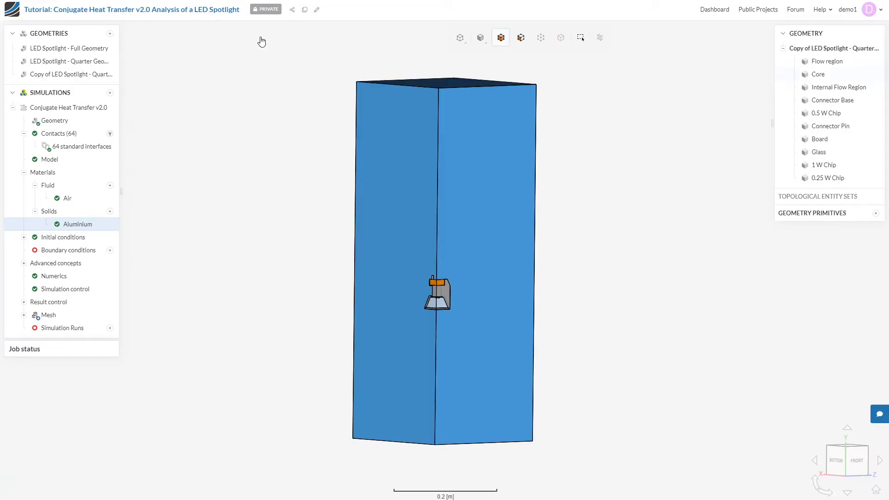
Step: Add Brass as a solid material with its default properties and assign it to the Connector Base volume
click(110, 212)
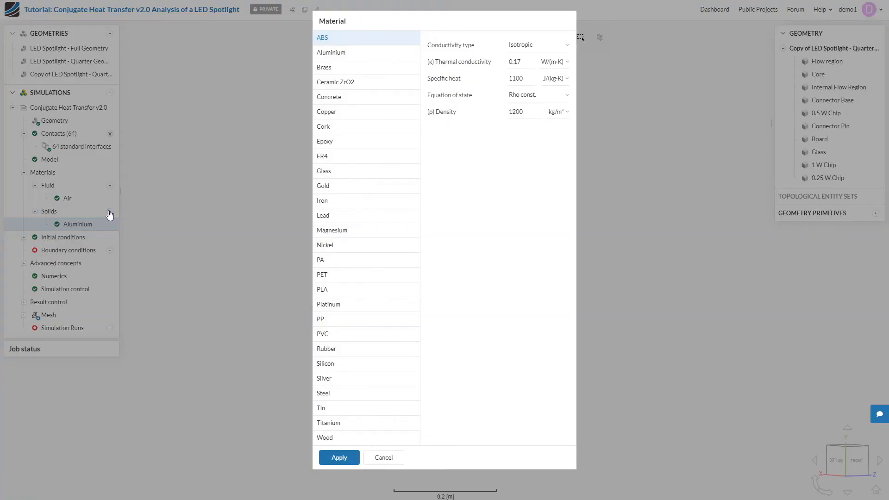
click(337, 68)
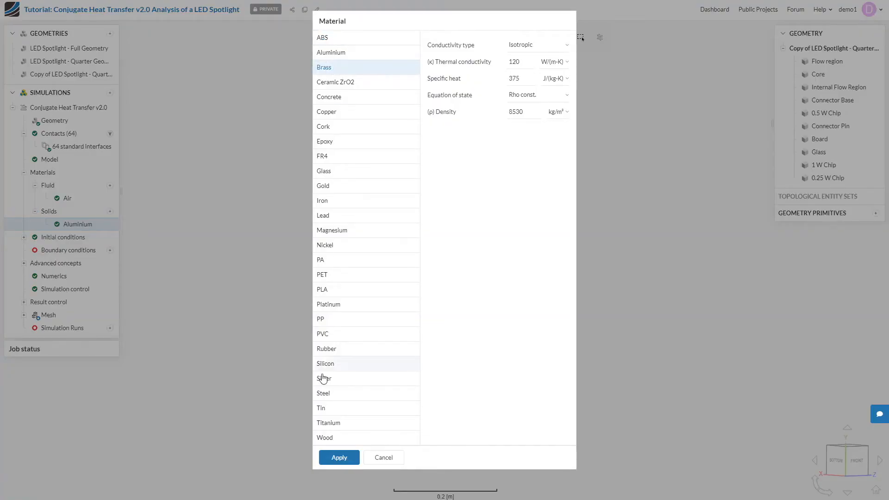
click(334, 457)
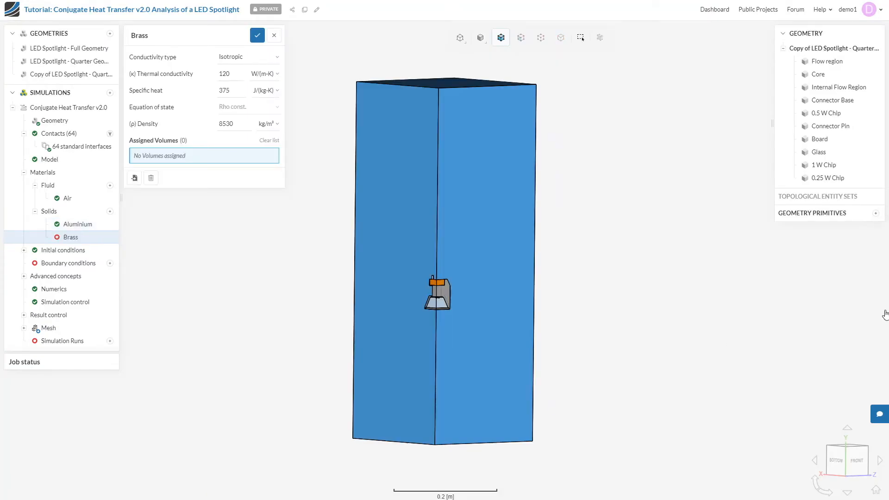
click(854, 102)
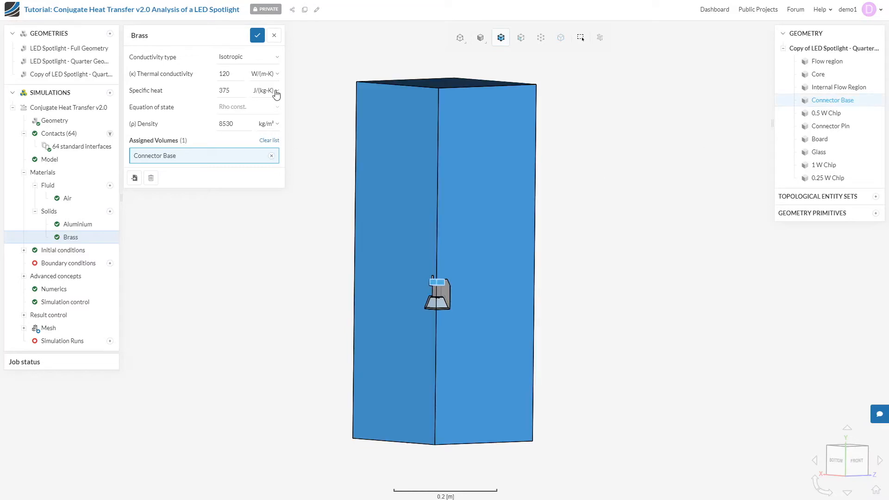
click(256, 43)
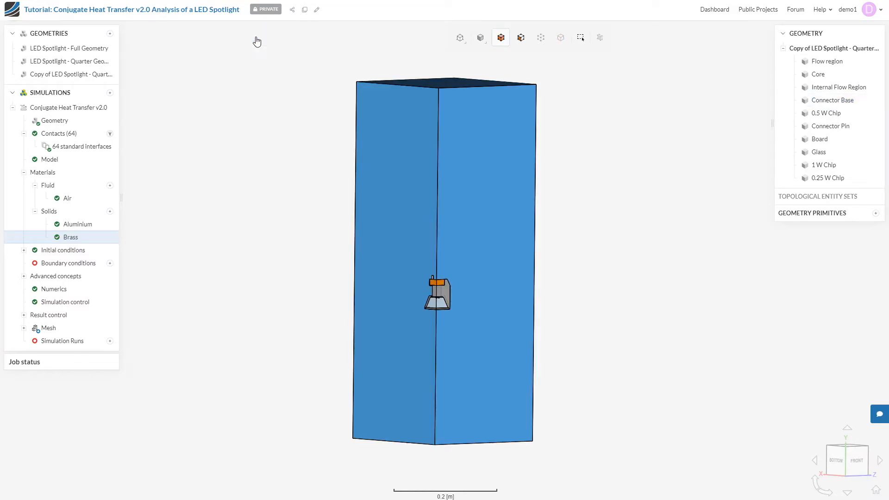
Step: Add Copper as a solid material with its default properties and assign it to the Connector Pin volume
click(110, 212)
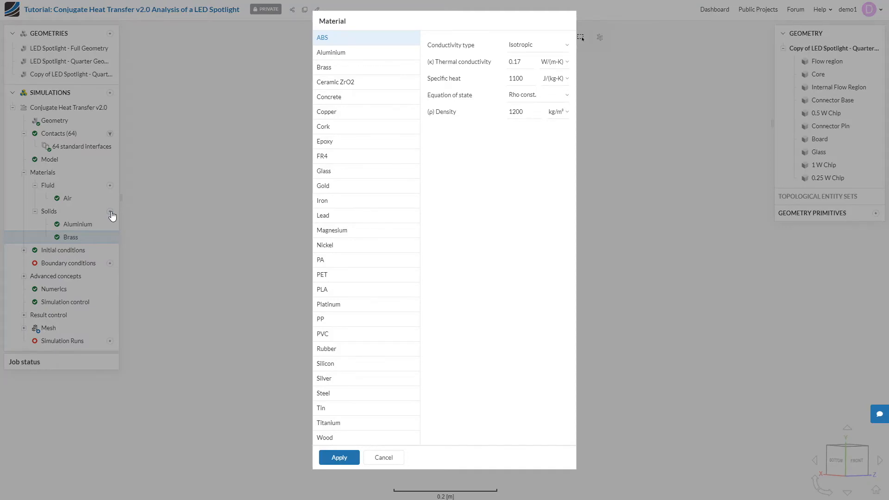
click(360, 116)
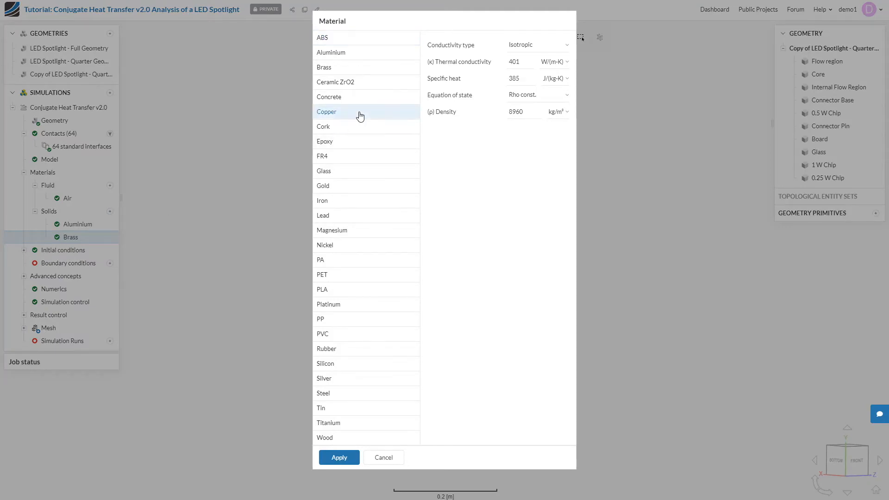
click(332, 457)
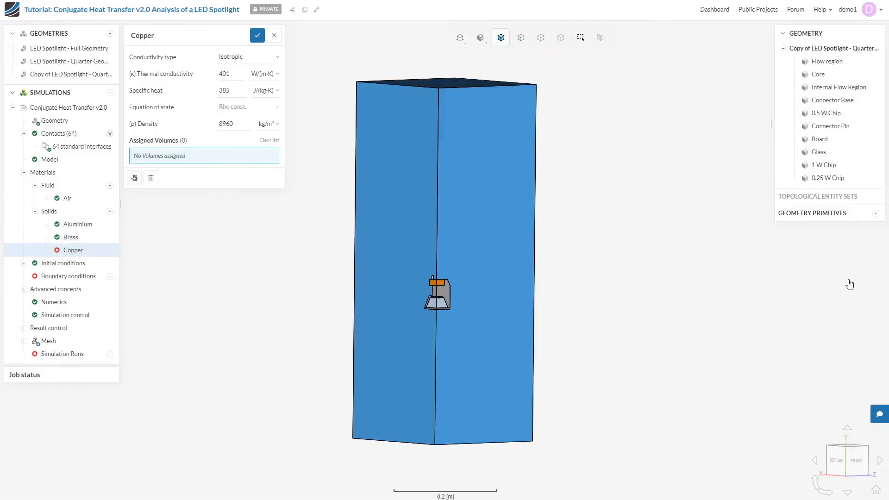
click(846, 127)
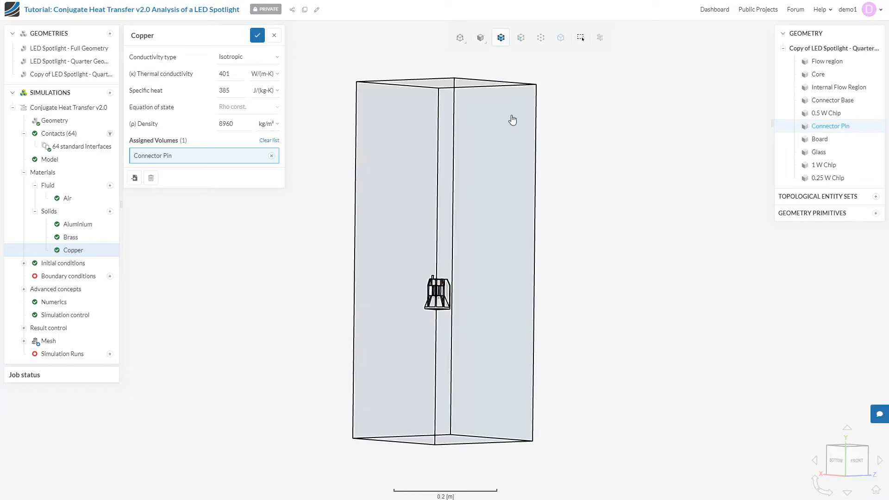
click(257, 36)
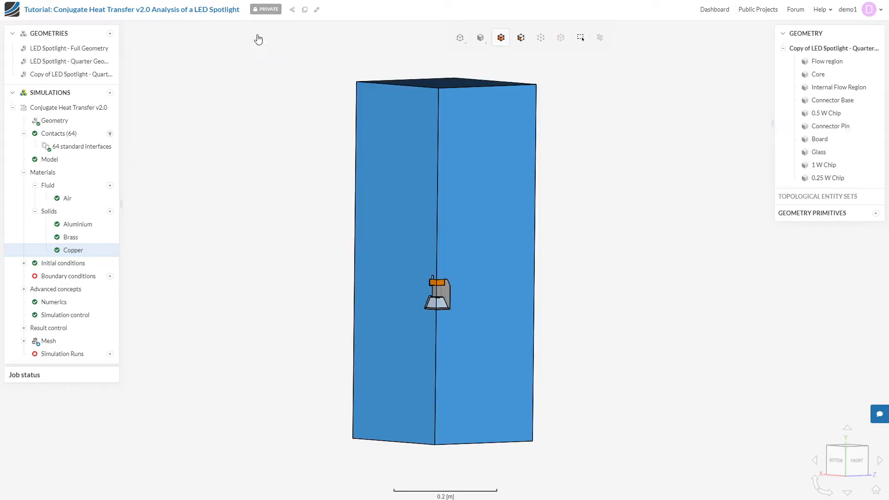
Step: Add Glass as a solid material with its default properties and assign it to the Glass volume
click(109, 212)
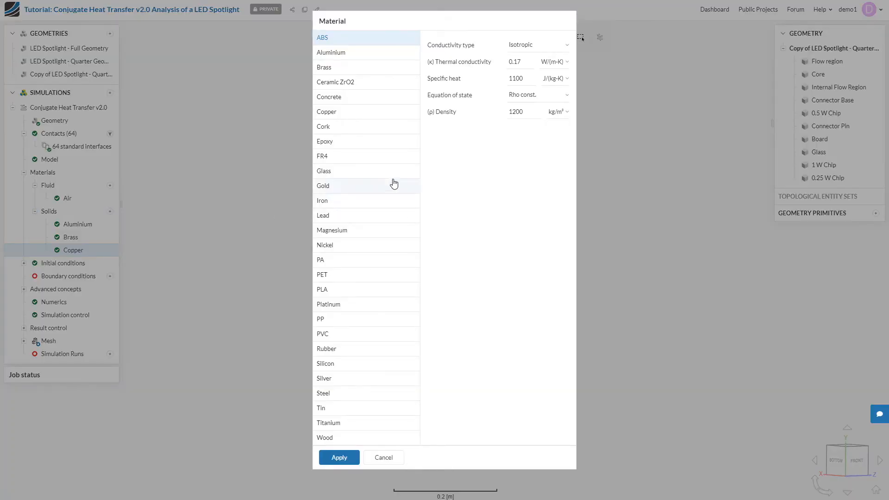
click(380, 174)
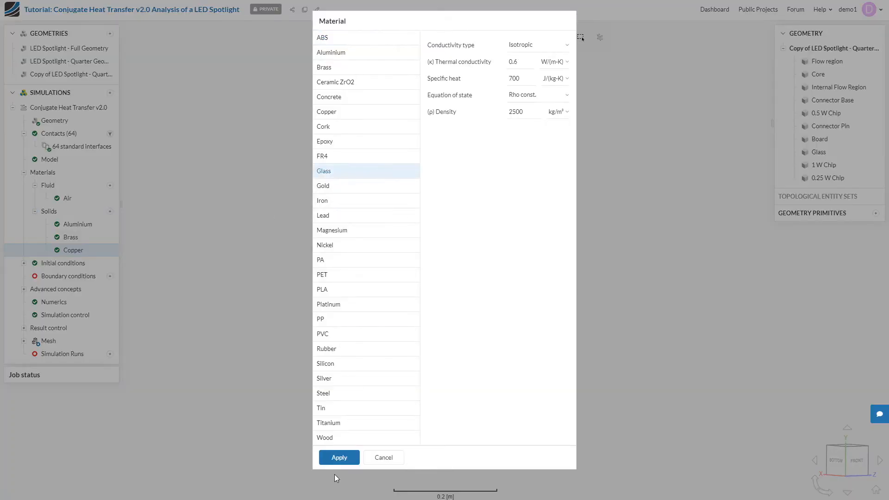
click(337, 459)
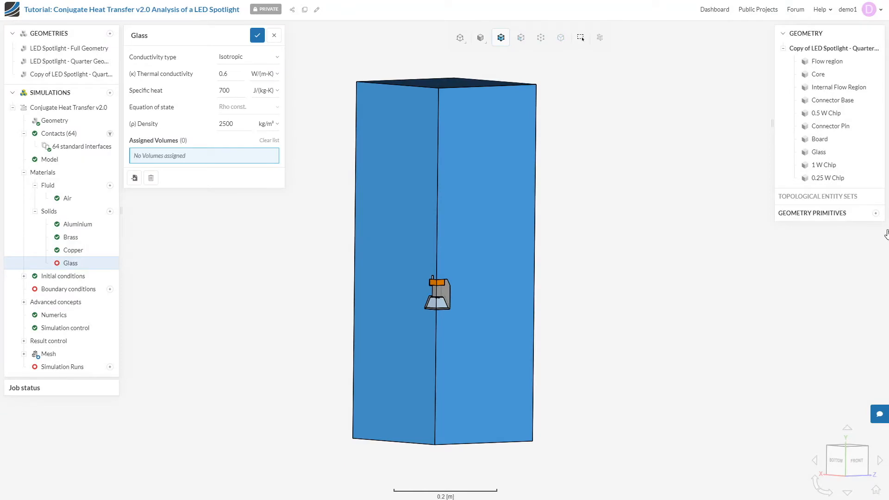
click(833, 153)
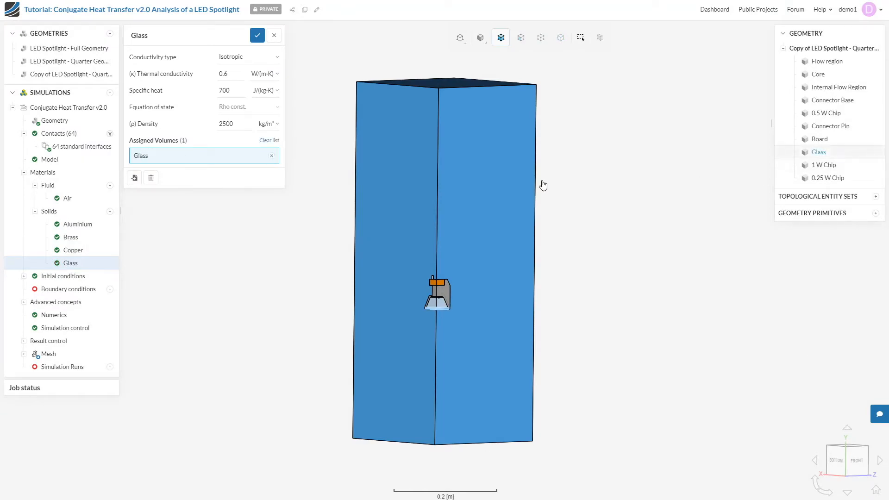
click(258, 36)
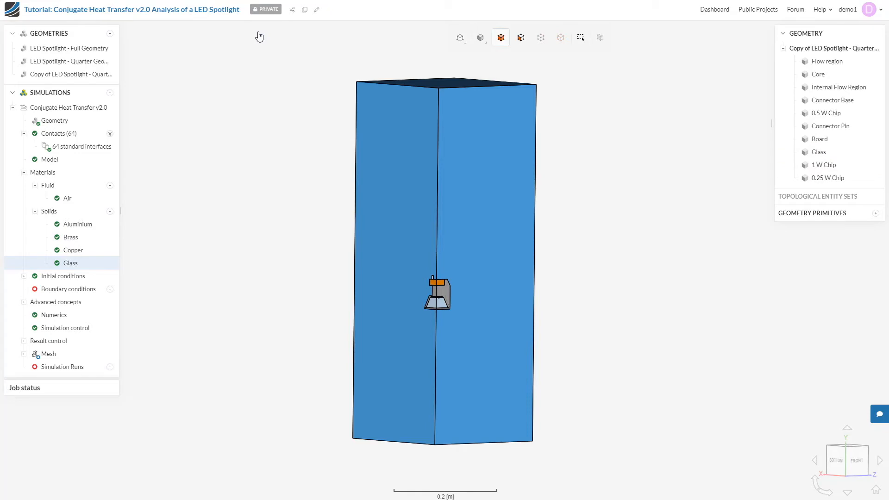
Step: Add PVC as a solid material and assign it to the Board volume
click(109, 211)
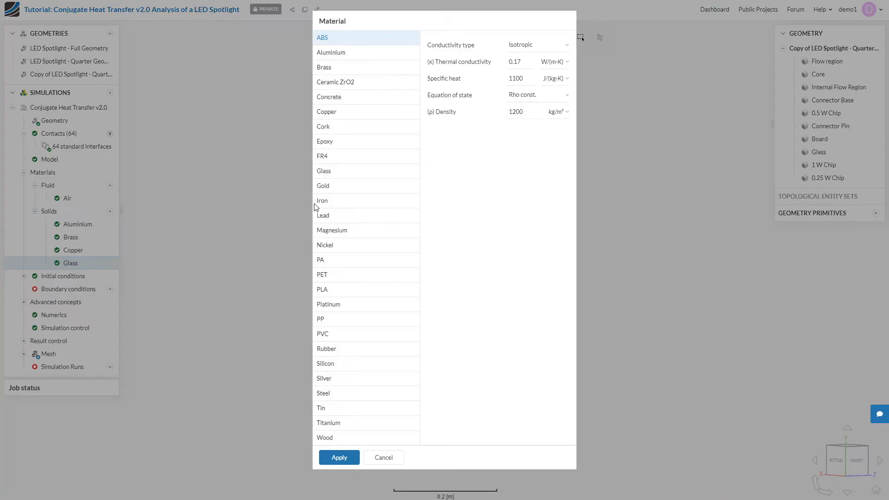
click(325, 337)
click(337, 458)
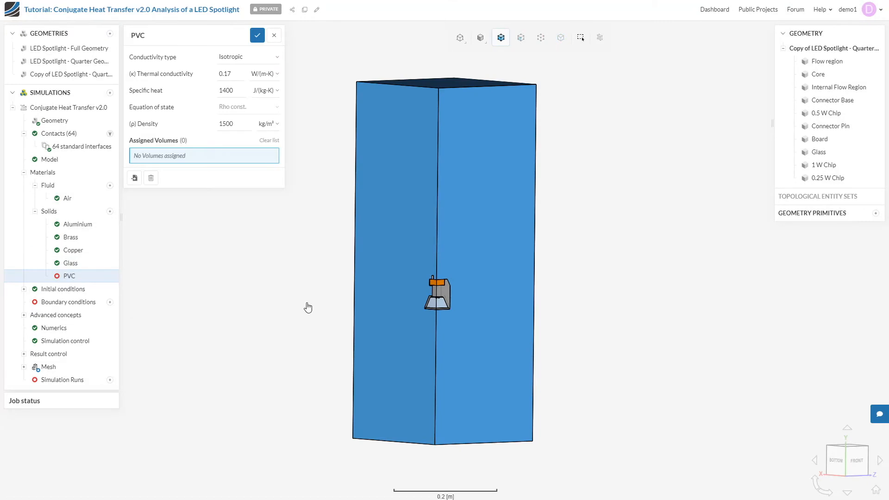
click(823, 141)
Step: Set the PVC's thermal conductivity to 2.5 W/(m·K), specific heat to 1004 J/(kg·K) and density to 1009 kg/m³, and save the material
double_click(226, 74)
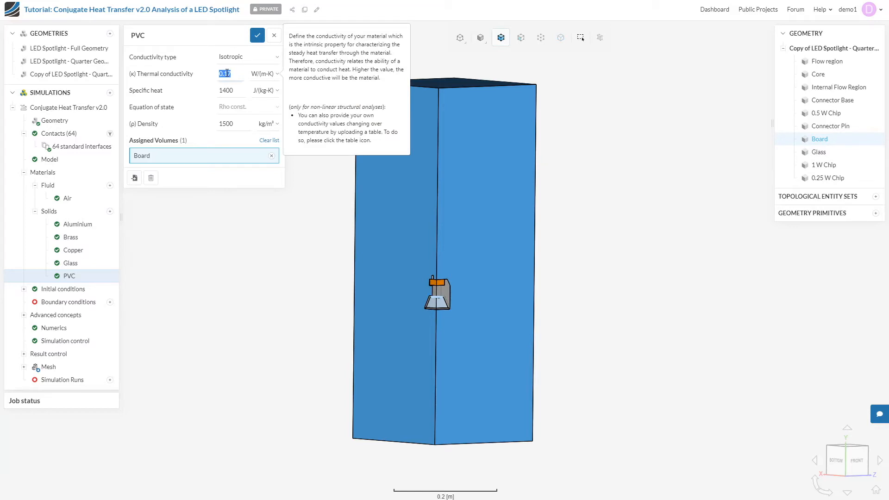
text(2)
double_click(230, 90)
text(1004)
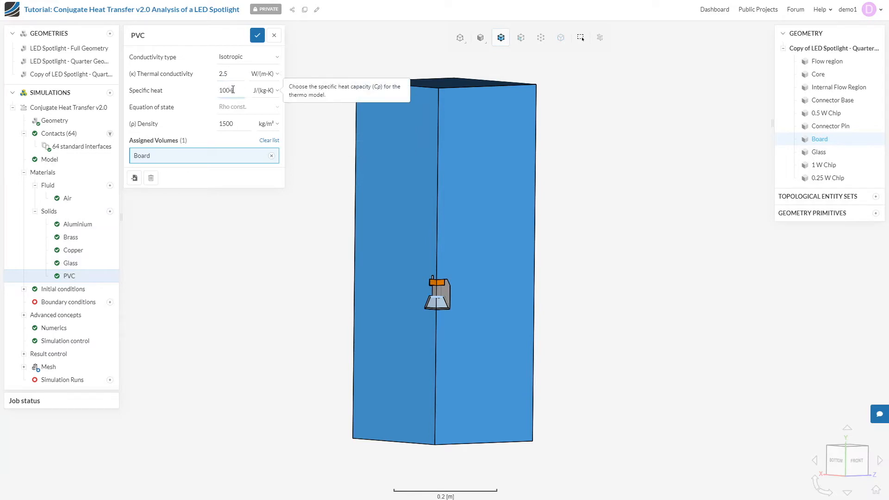
double_click(231, 123)
text(100)
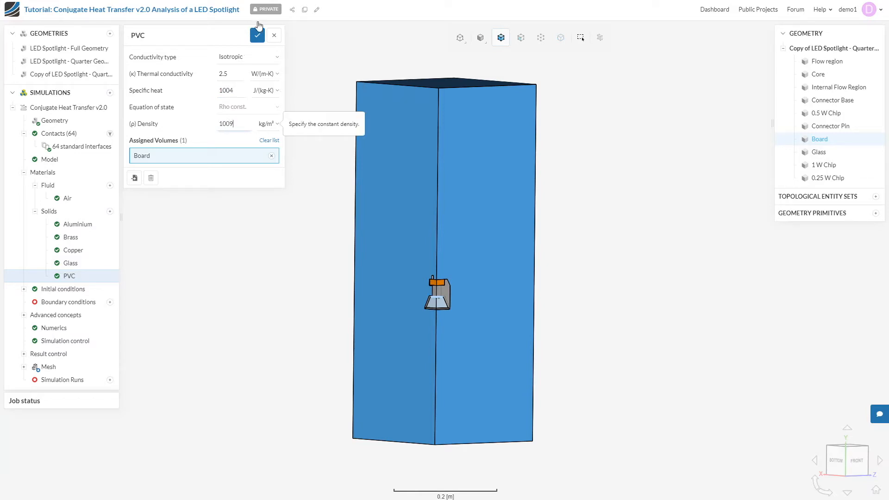
click(258, 38)
click(259, 37)
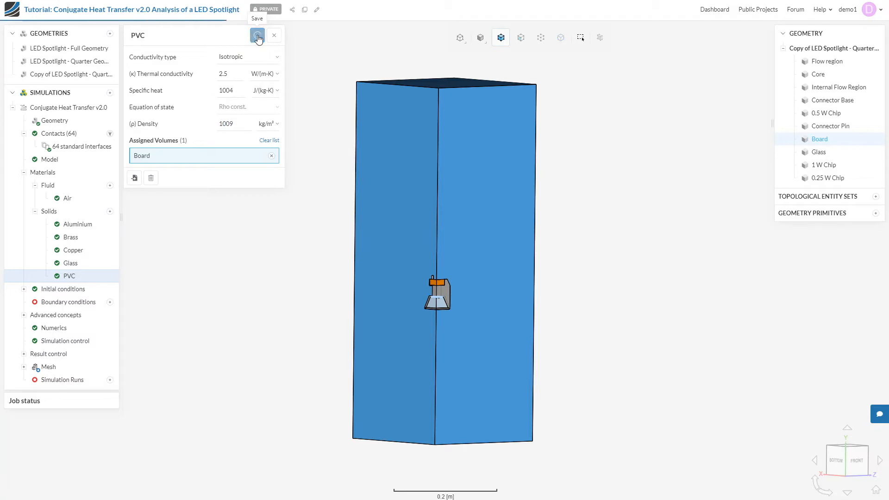
Step: Add Silicon as a solid material with its default properties, assign it to the 0.5 W, 1 W and 0.25 W Chip volumes, and save it
click(110, 211)
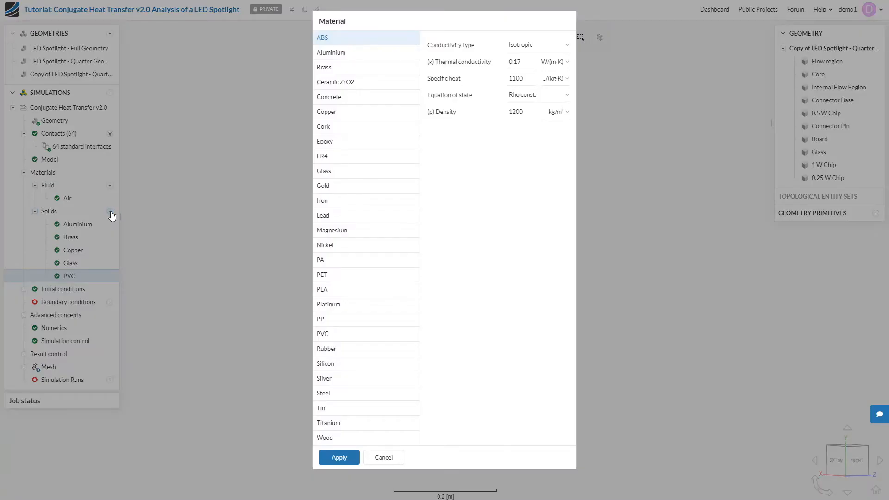
click(331, 364)
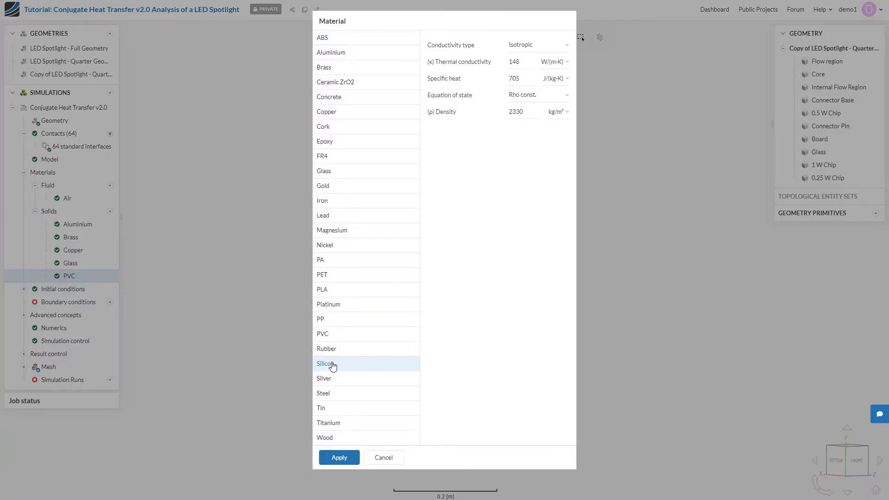
click(338, 457)
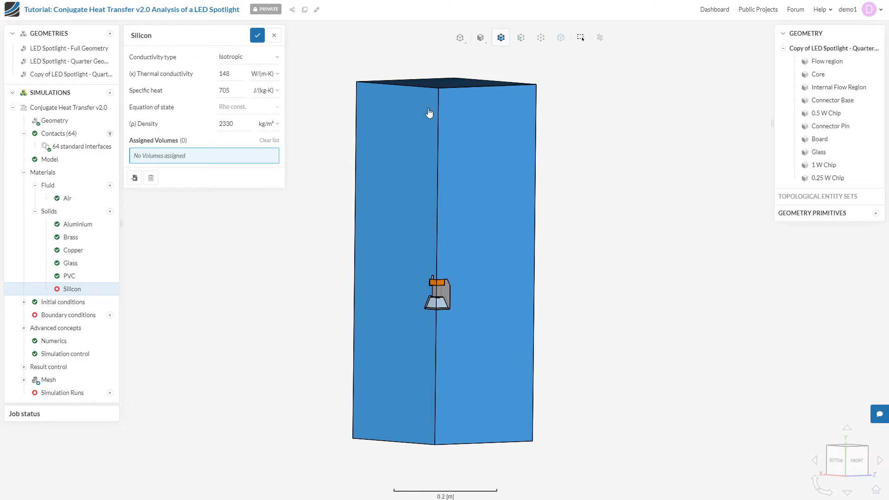
click(853, 114)
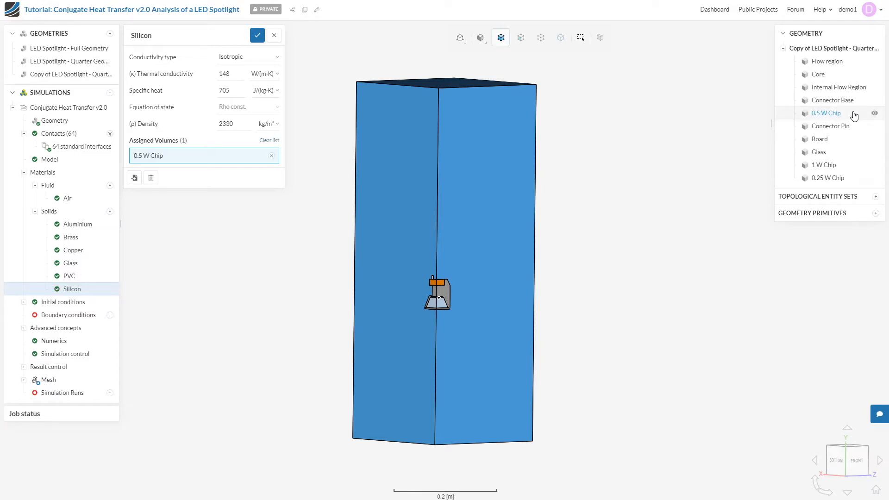
click(845, 166)
click(845, 179)
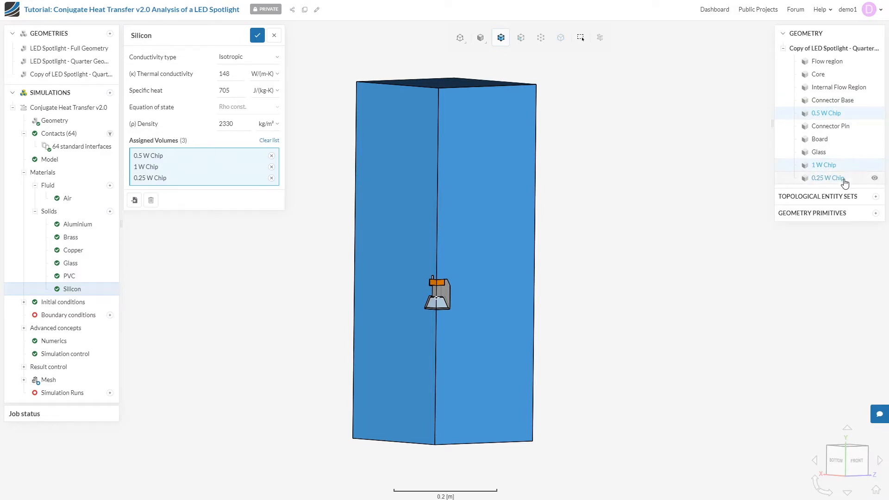
click(257, 36)
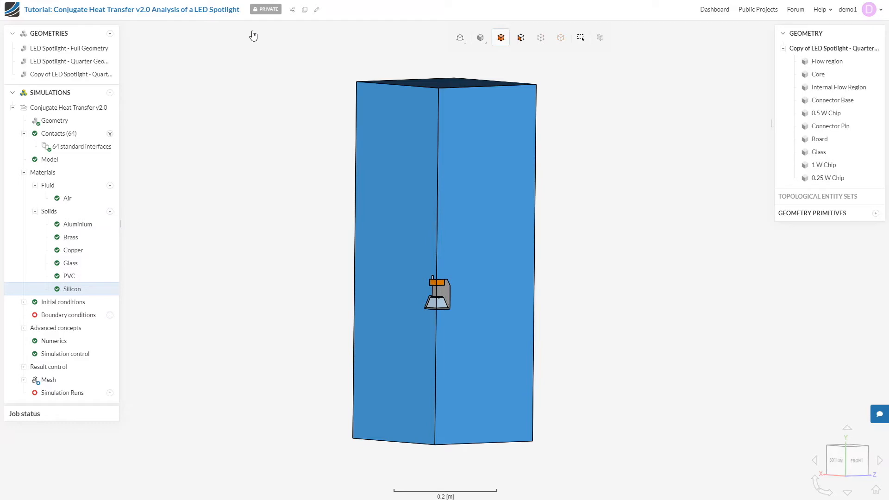
Step: Create a subdomain under the Temperature initial condition with a value of 75 °C
click(52, 306)
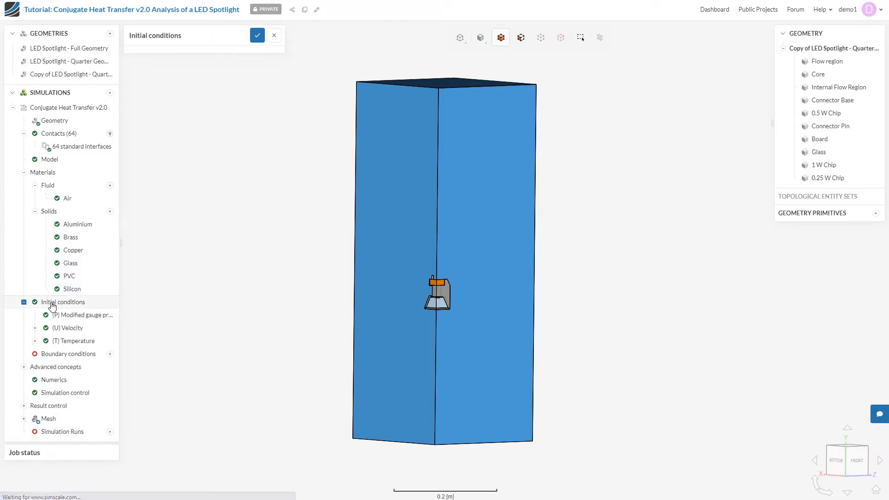
click(62, 342)
click(70, 356)
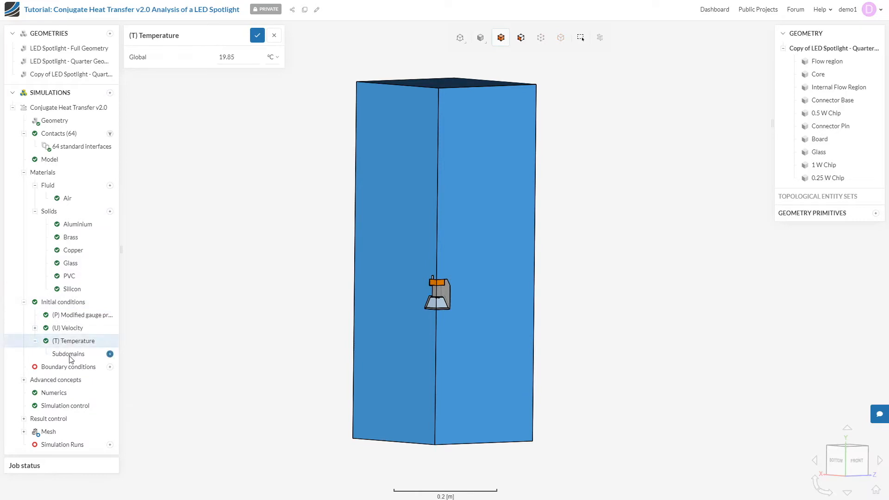
double_click(232, 57)
text(75)
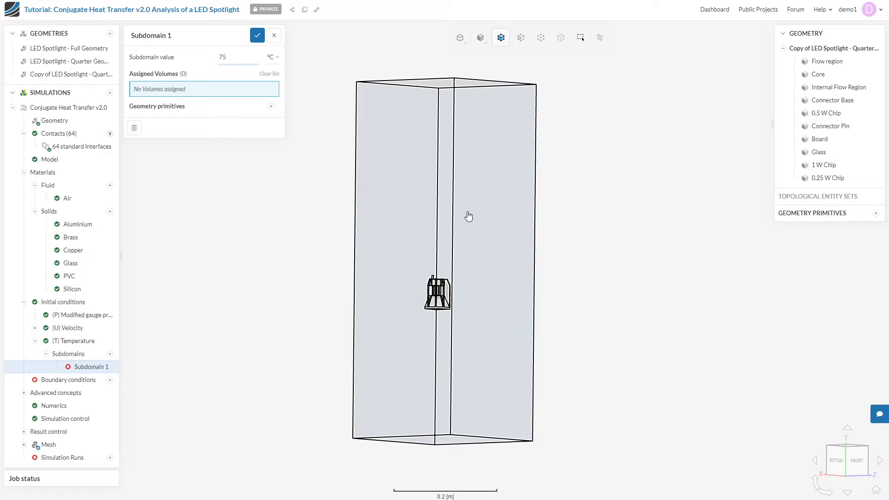
Step: Assign every volume except the Flow region to the temperature subdomain and save it
click(468, 215)
right_click(468, 216)
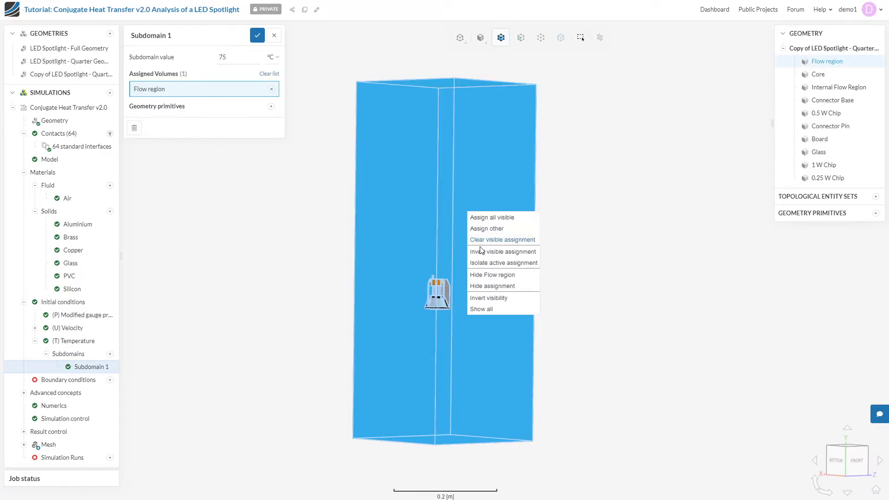
click(495, 252)
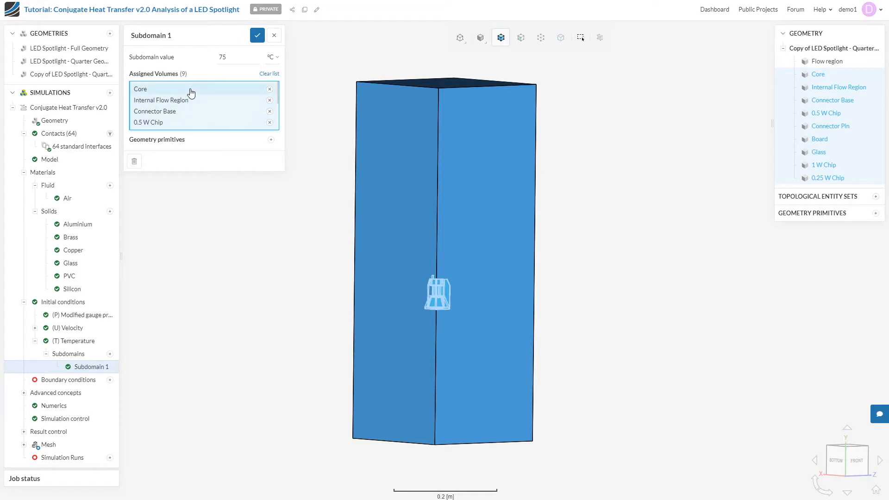
click(257, 37)
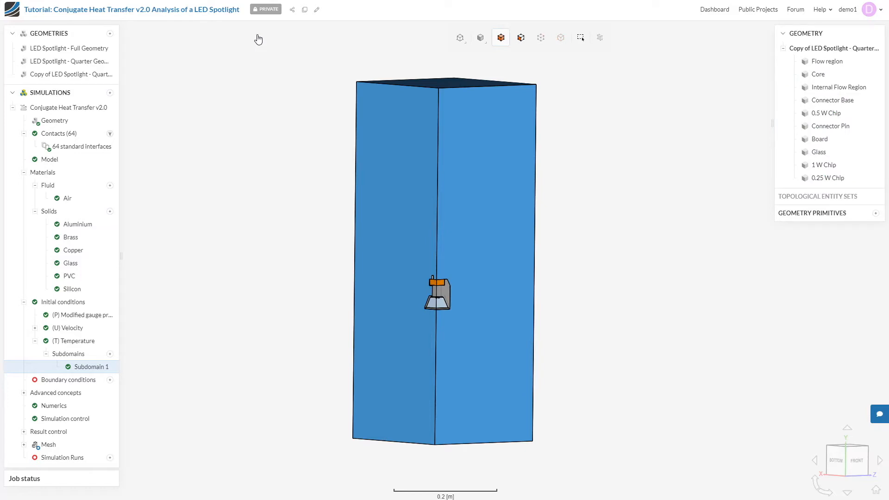
Step: Create a subdomain under the Velocity initial condition and add a cylinder geometry primitive for it
click(60, 330)
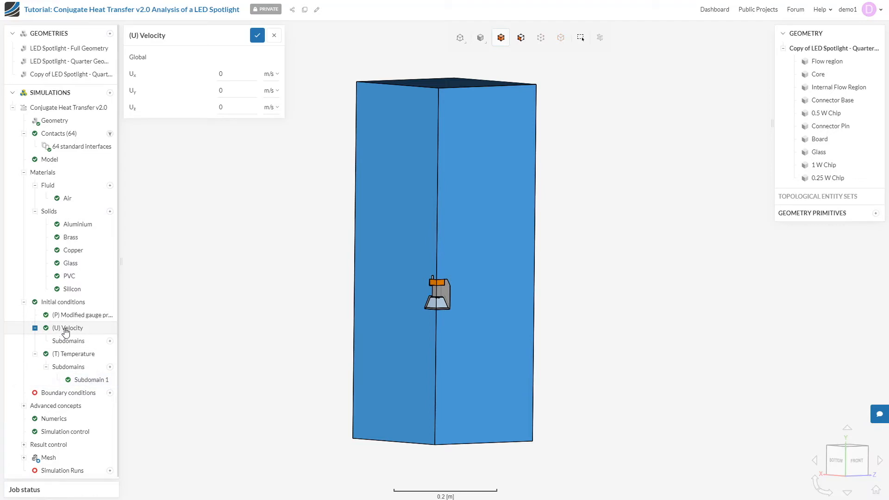
click(70, 342)
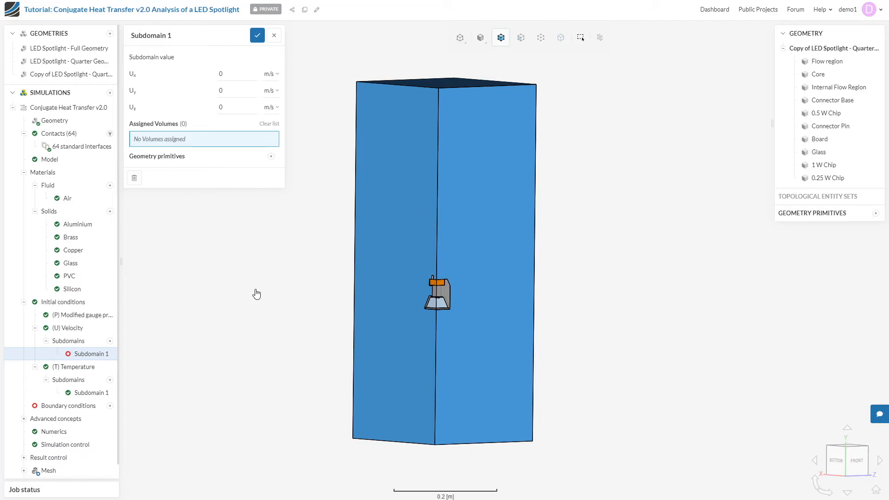
click(271, 156)
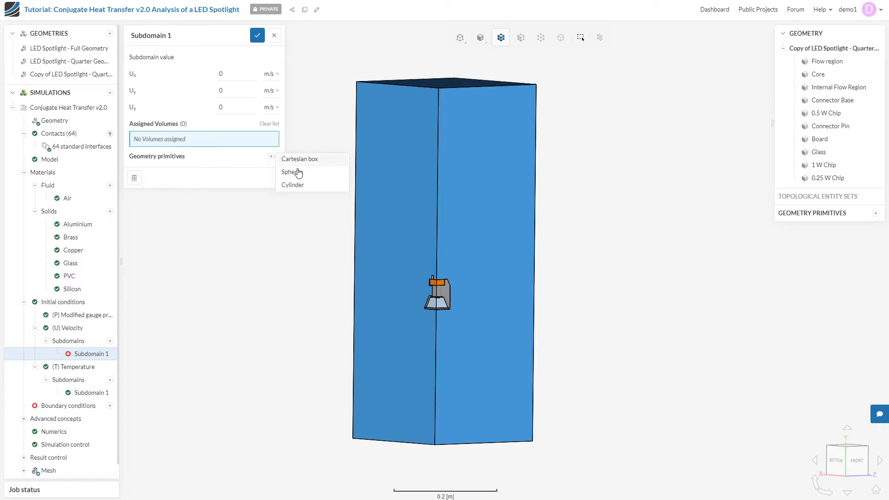
click(297, 185)
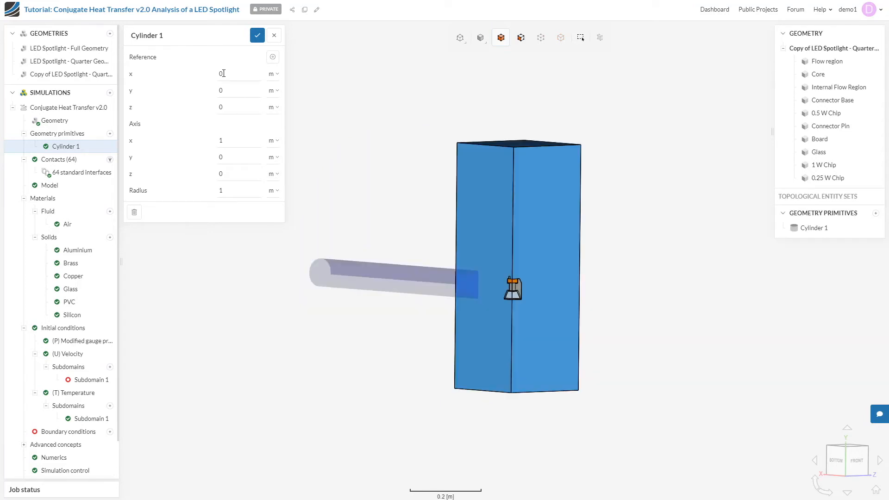
Step: Set the cylinder's reference y to -0.3 m, its axis x to 0 m and its axis y to 0.7 m
click(222, 91)
text(.3)
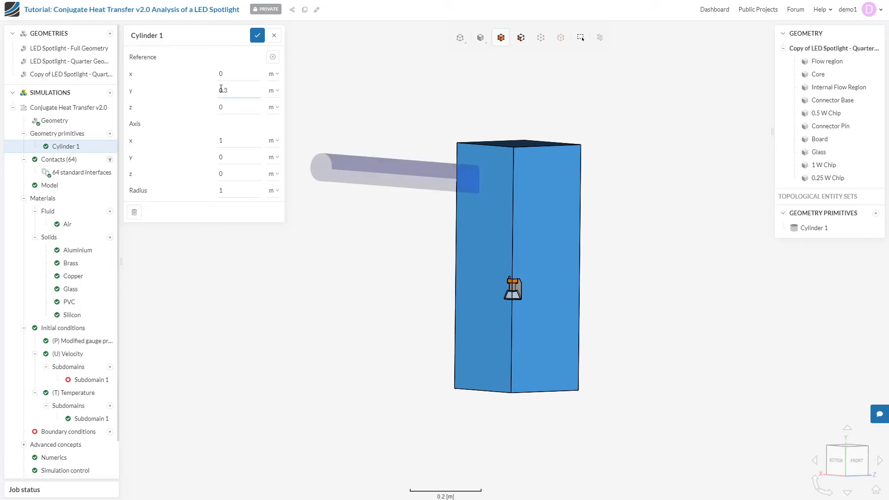
click(220, 90)
text(-)
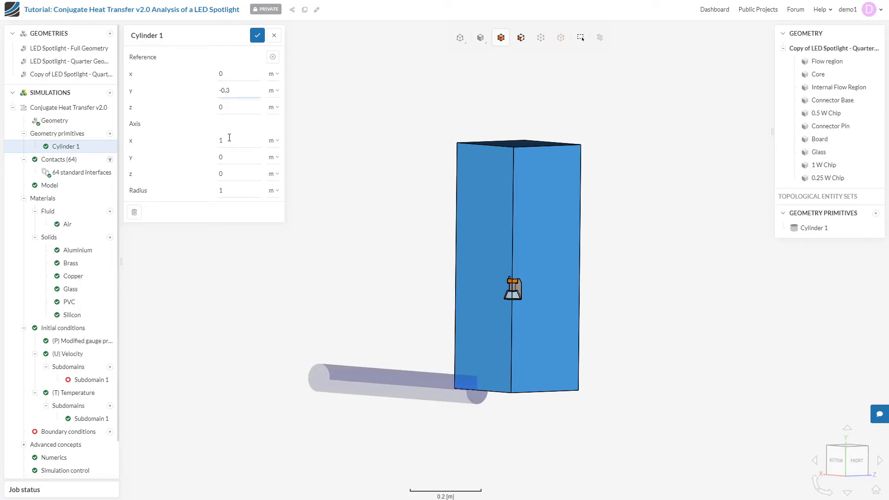
double_click(229, 142)
text(0)
double_click(228, 157)
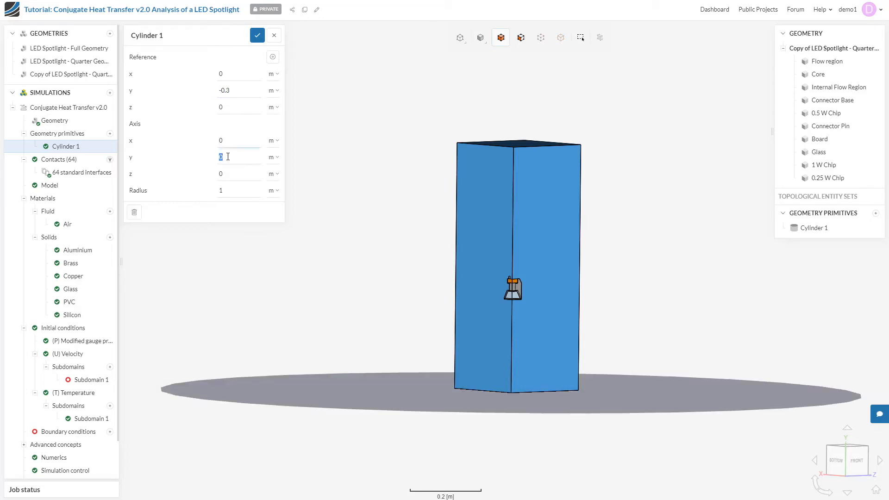
text(0.7)
Step: Set the cylinder's radius to 0.04 m, check its placement around the spotlight, and save the primitive
double_click(228, 189)
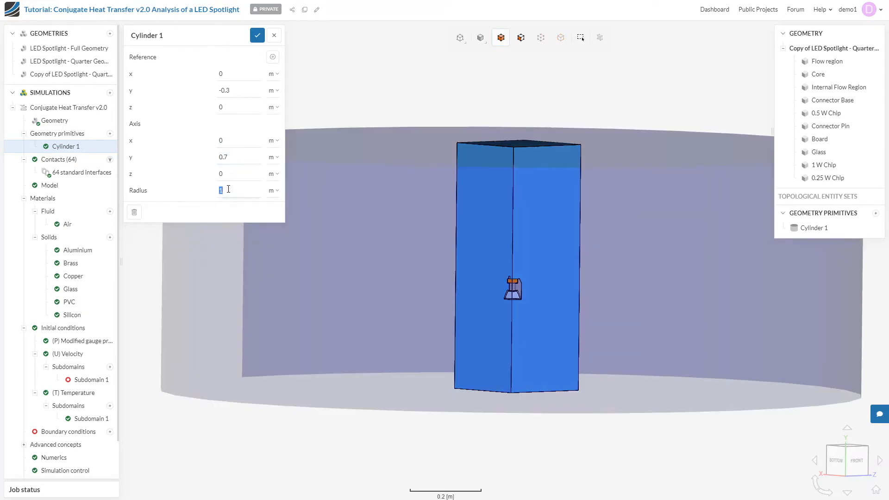
text(0.04)
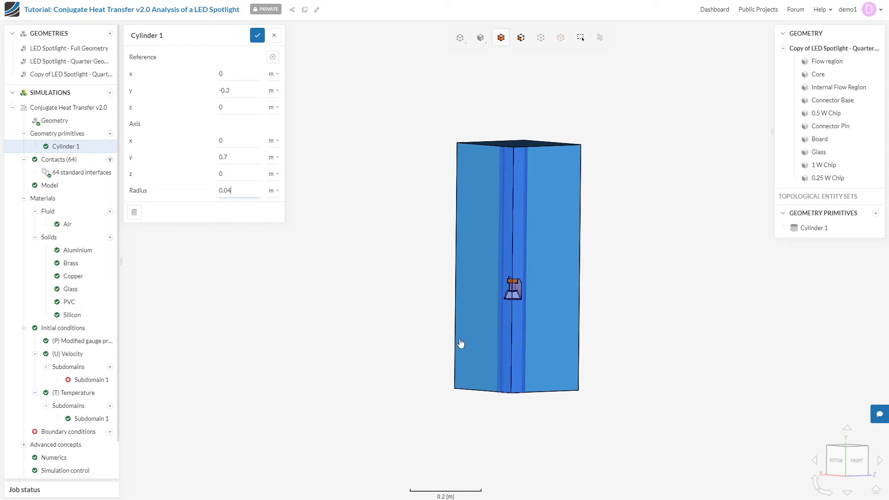
drag(399, 330, 481, 403)
drag(470, 206, 476, 105)
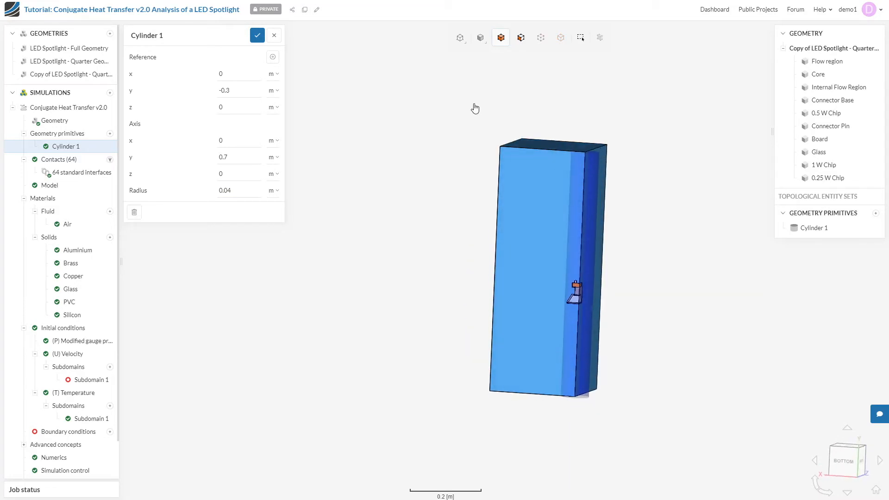
drag(615, 297, 423, 291)
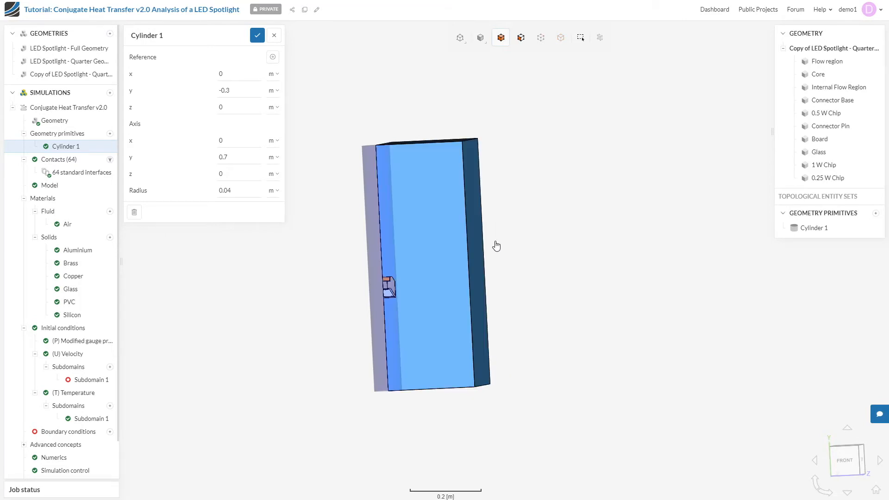
click(257, 36)
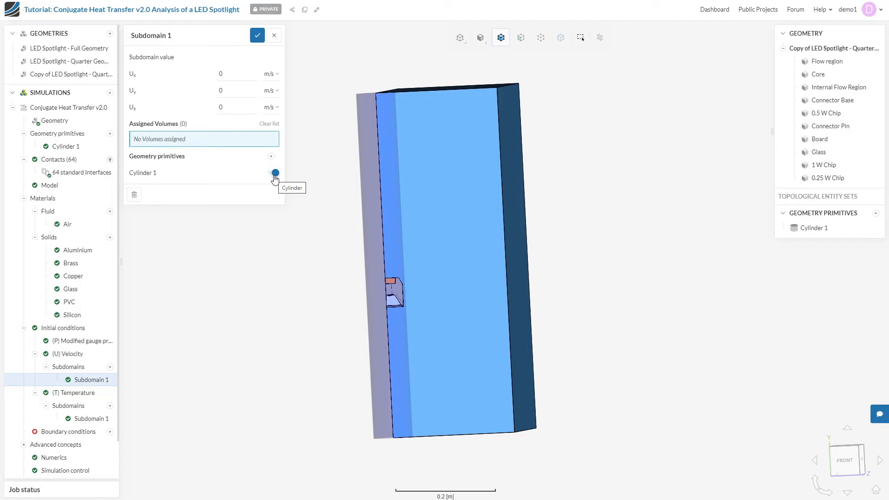
Step: Set the velocity subdomain's Uy to 0.05 m/s and save the subdomain
double_click(230, 89)
text(0.05)
click(256, 35)
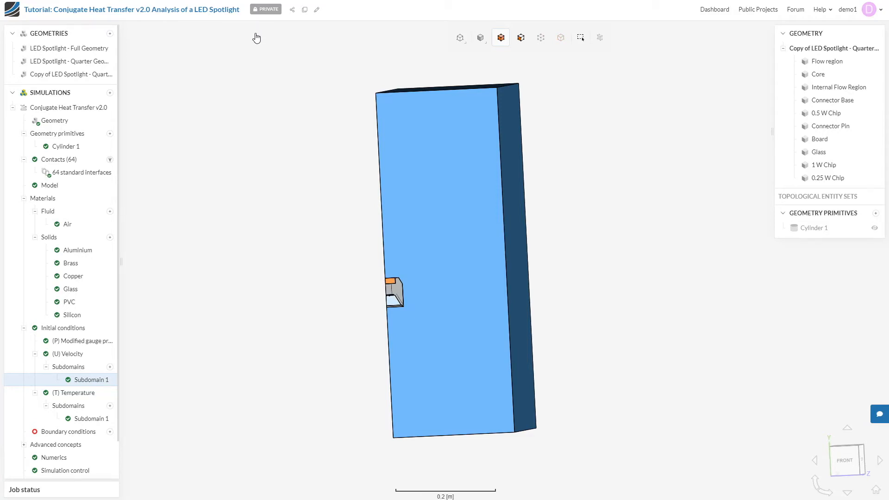
Step: Add a Symmetry boundary condition and assign the Flow region's two faces on the quarter-cut planes
click(109, 432)
click(138, 474)
drag(340, 334, 479, 330)
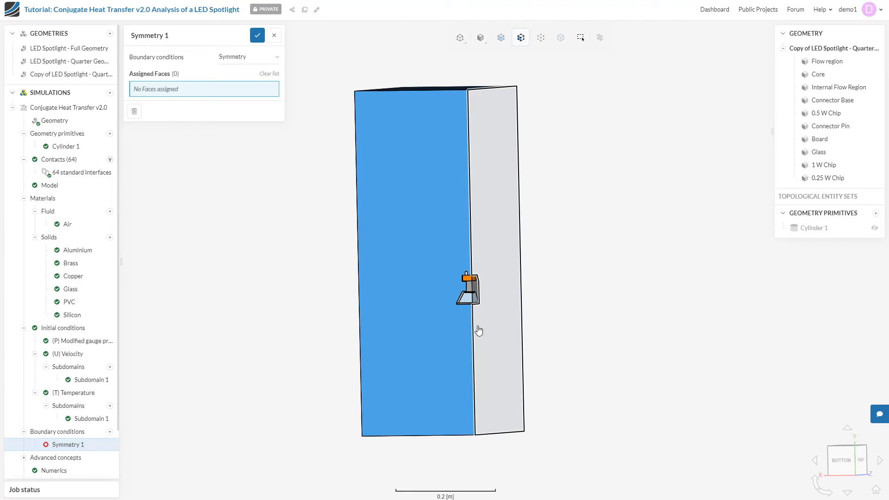
click(425, 254)
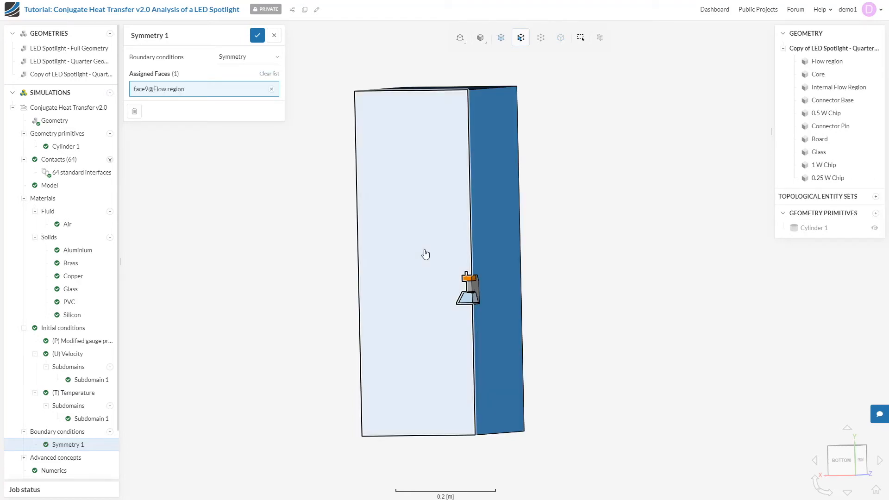
click(501, 224)
Step: Add the Connector Pin, Connector Base and Core faces on the first cut plane to the symmetry condition
scroll(470, 292, up, 3)
scroll(471, 284, up, 5)
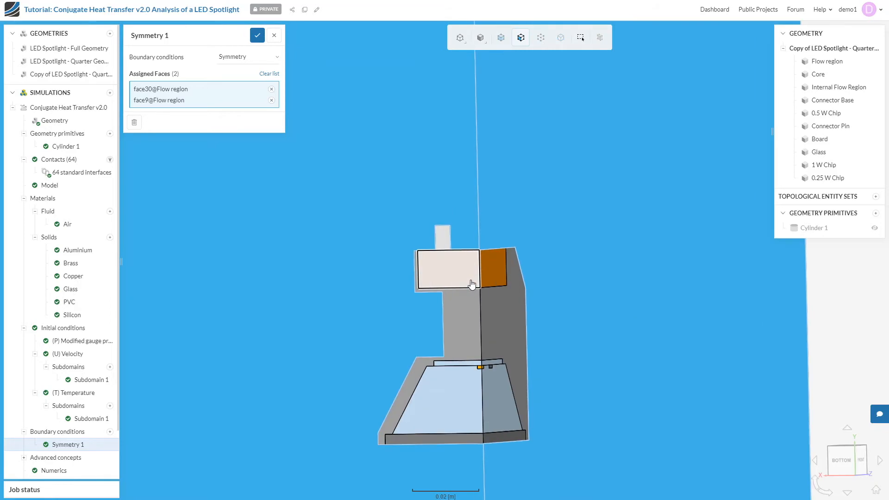
click(446, 242)
click(445, 273)
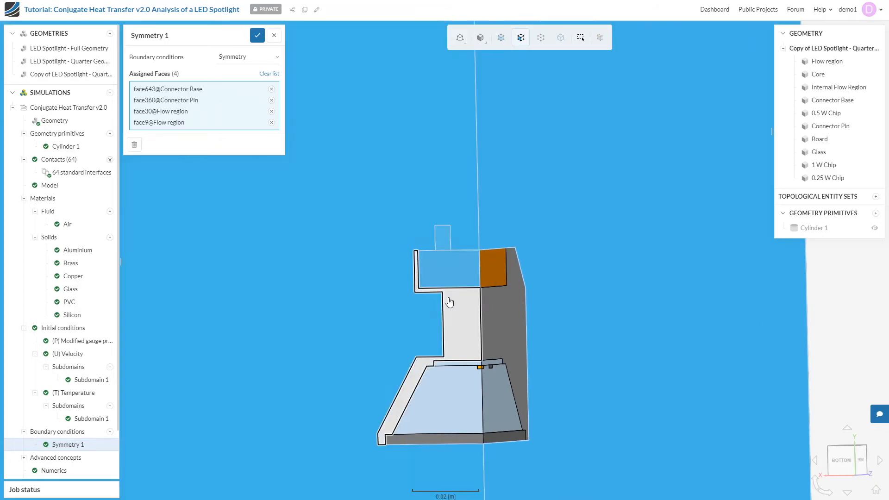
click(449, 302)
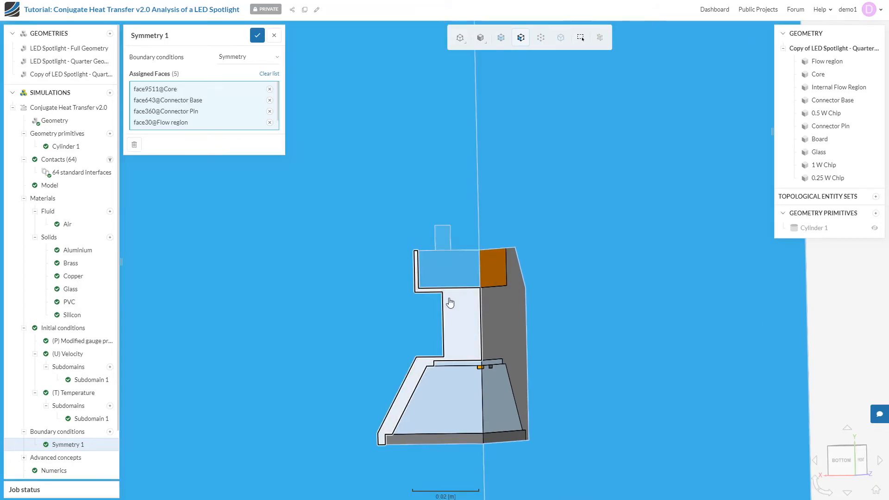
Step: Add the Board, 0.25 W Chip, Internal Flow Region and Glass faces on the first cut plane to the symmetry condition
click(453, 367)
scroll(471, 374, up, 3)
click(492, 361)
scroll(464, 369, down, 5)
click(464, 374)
scroll(467, 393, up, 3)
click(456, 403)
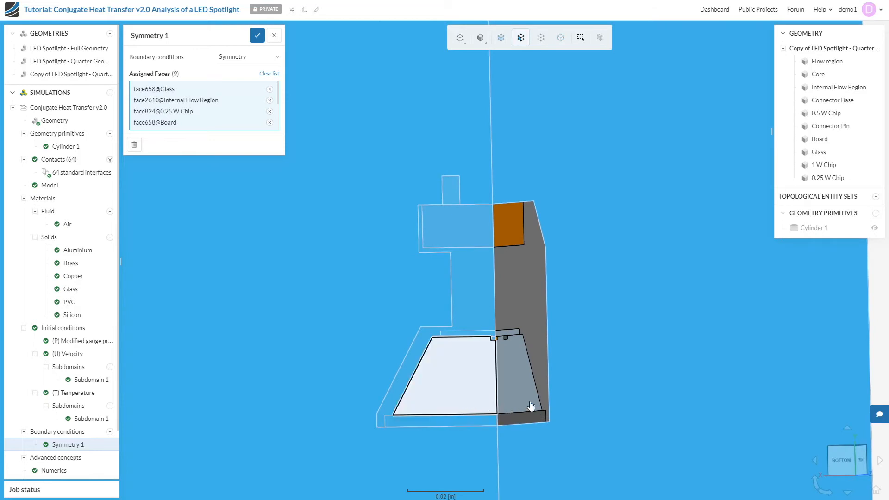
Step: Add the Connector Base, Core and Board faces on the second cut plane to the symmetry condition
drag(549, 384, 449, 371)
click(441, 219)
click(445, 252)
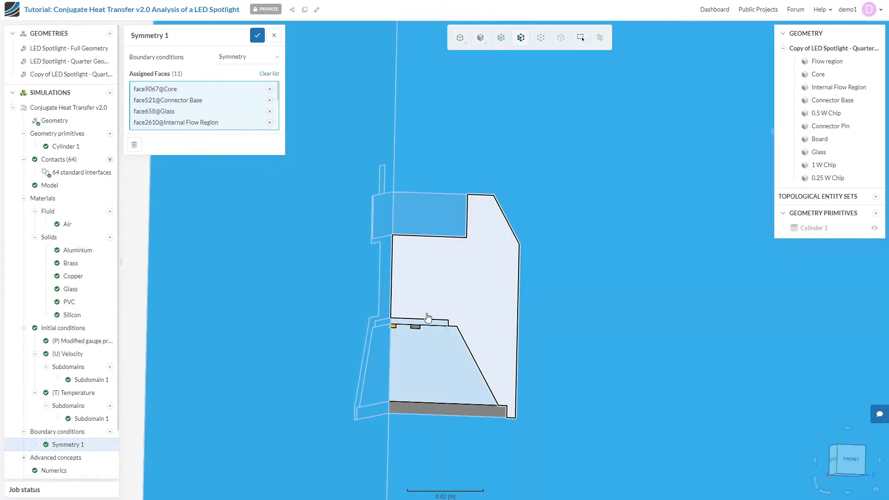
click(418, 326)
Step: Add the 0.25 W Chip, 0.5 W Chip, Internal Flow Region and Glass faces on the second cut plane and save the symmetry condition
scroll(388, 326, up, 2)
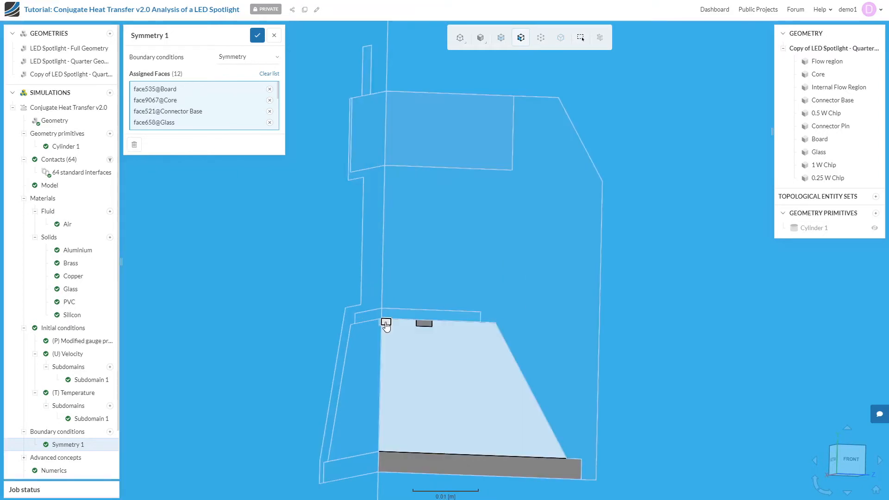
click(385, 323)
click(422, 323)
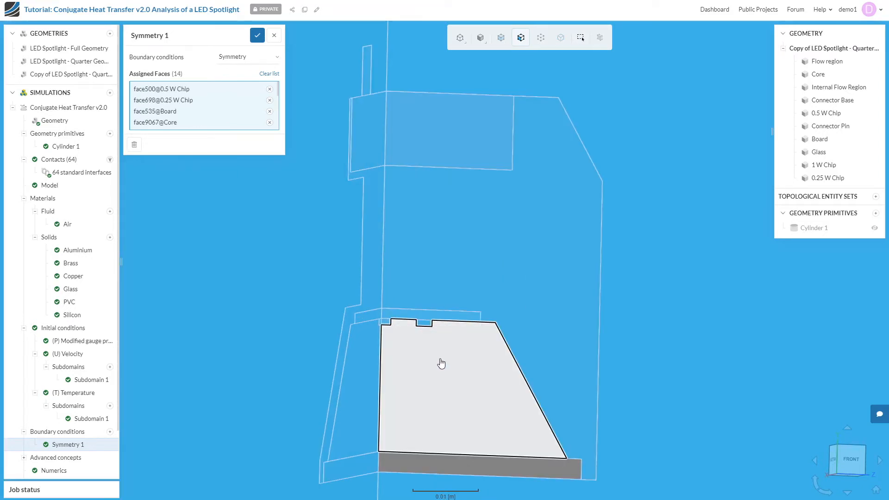
click(441, 363)
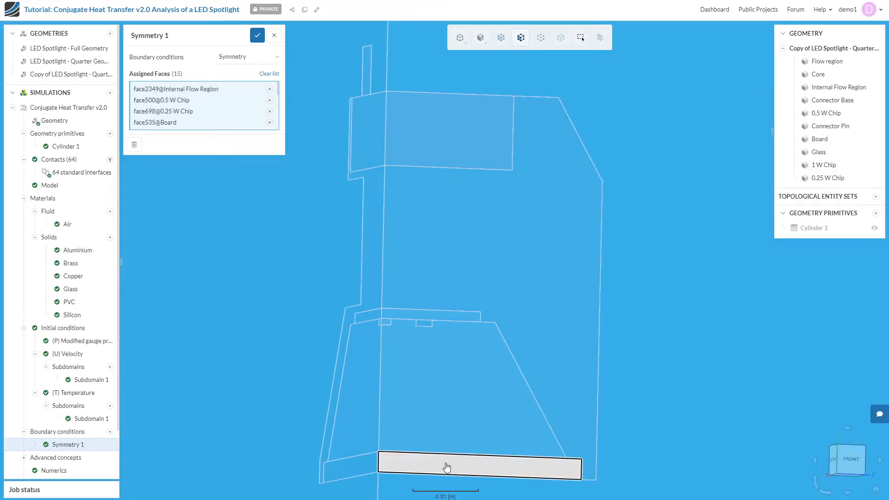
click(446, 465)
scroll(442, 277, down, 5)
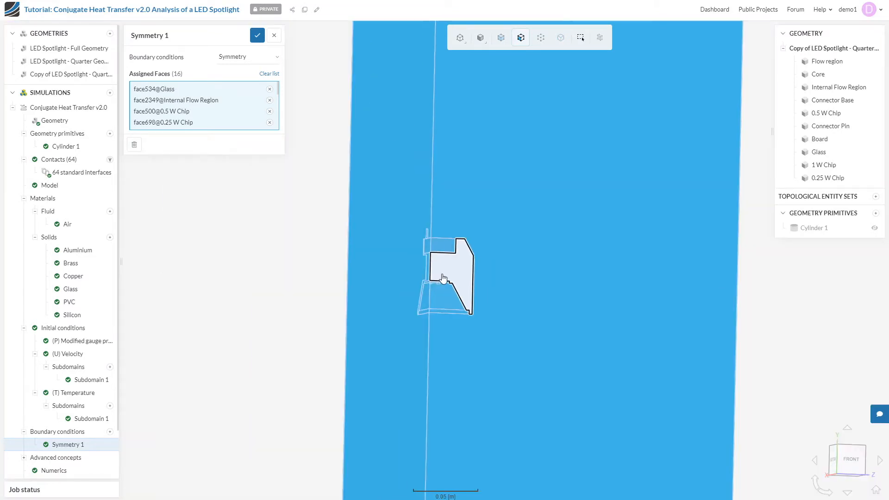
mouse_move(303, 287)
mouse_down()
mouse_move(302, 319)
mouse_move(304, 287)
mouse_up()
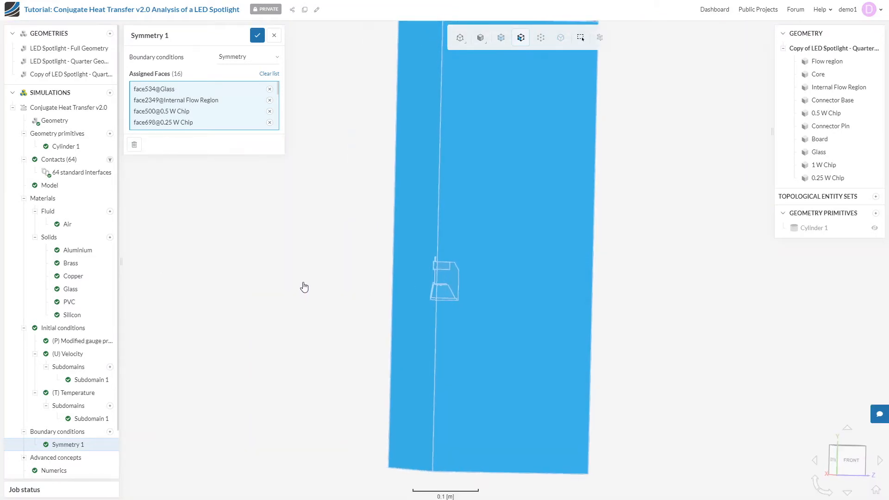
click(257, 36)
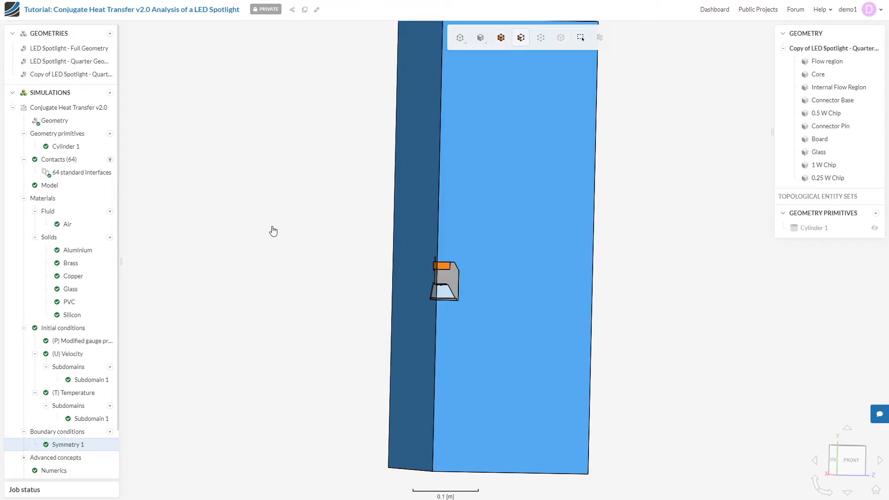
Step: Add a Natural convection inlet/outlet boundary condition and assign the Flow region's top face
scroll(278, 292, down, 3)
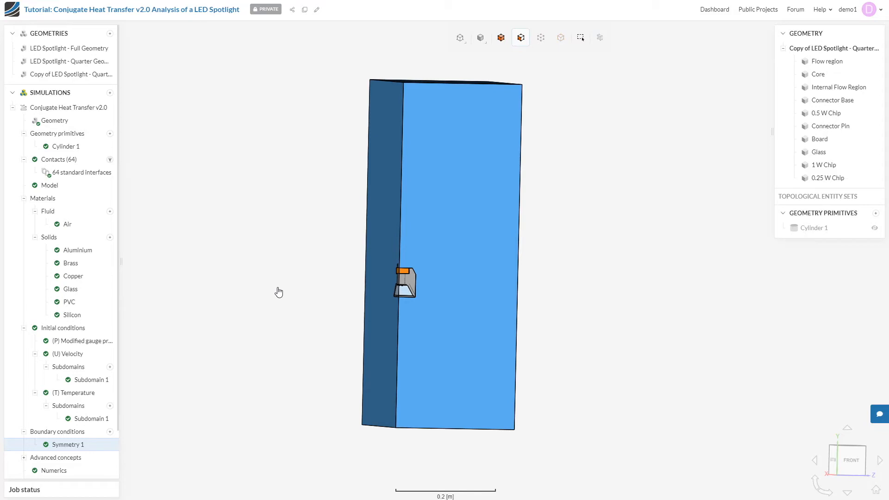
click(110, 433)
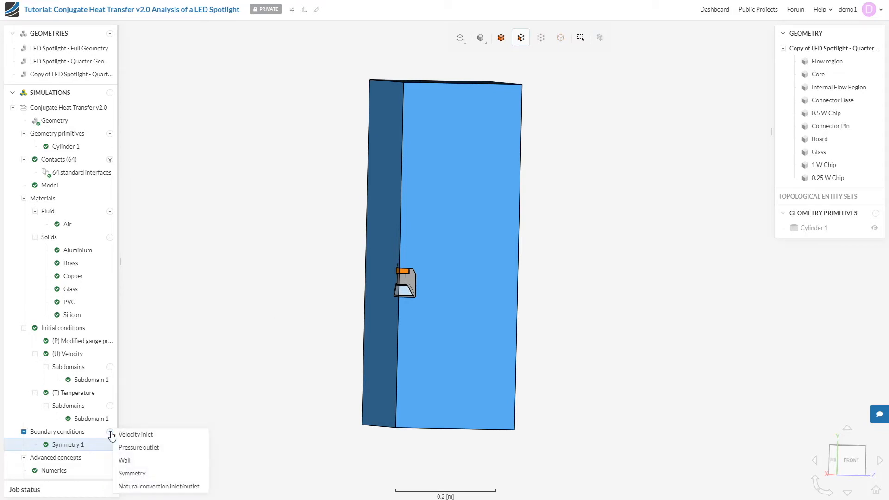
click(143, 486)
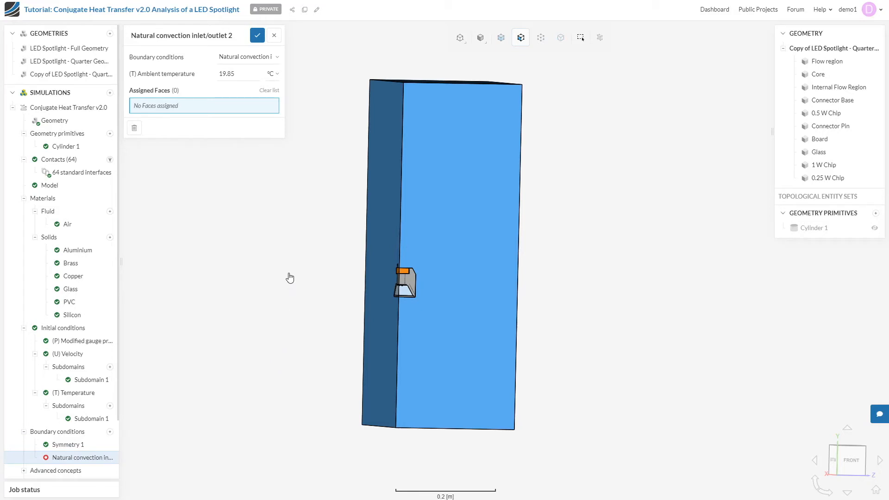
drag(294, 254, 287, 343)
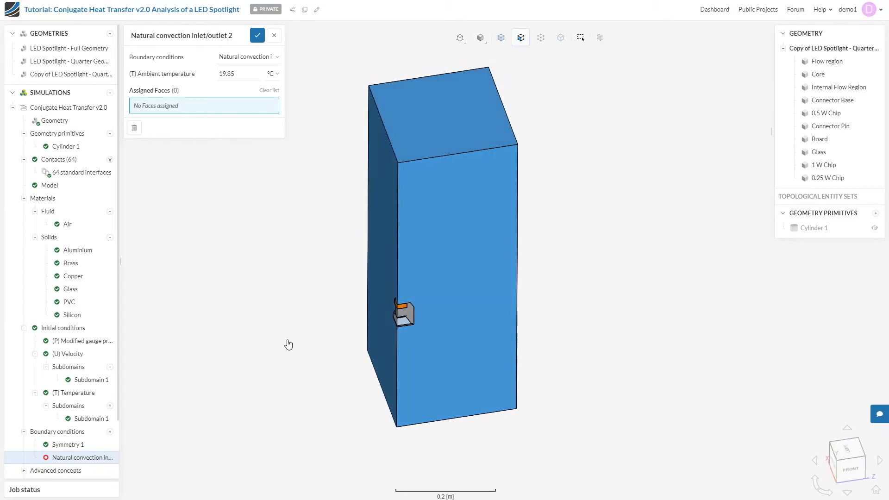
click(439, 142)
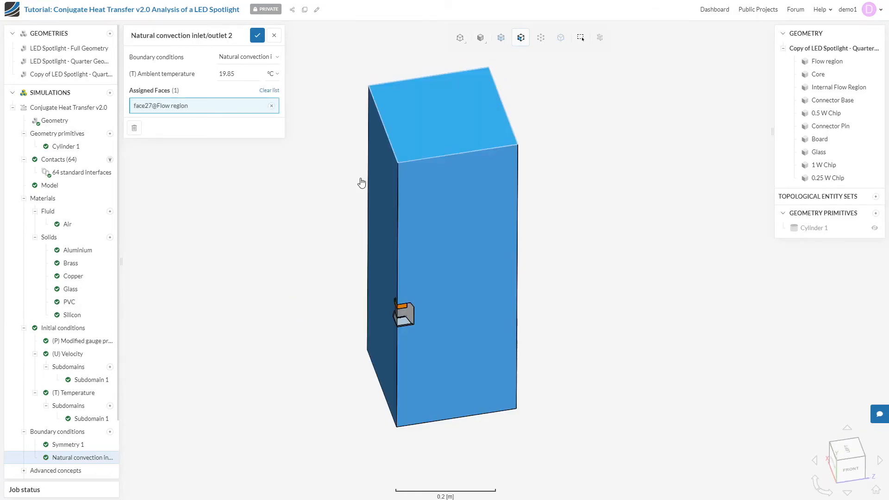
Step: Add the Flow region's bottom face and its two outer side faces to the natural convection condition
drag(321, 206, 375, 134)
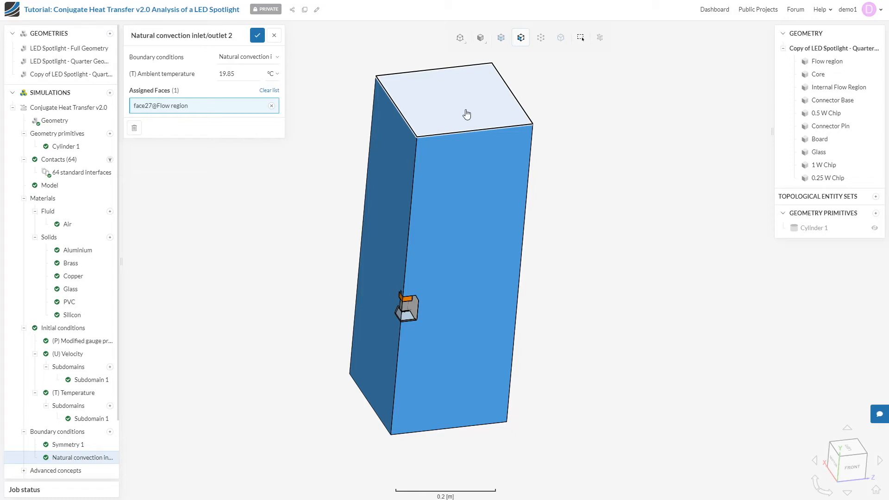
double_click(230, 73)
drag(308, 333, 400, 357)
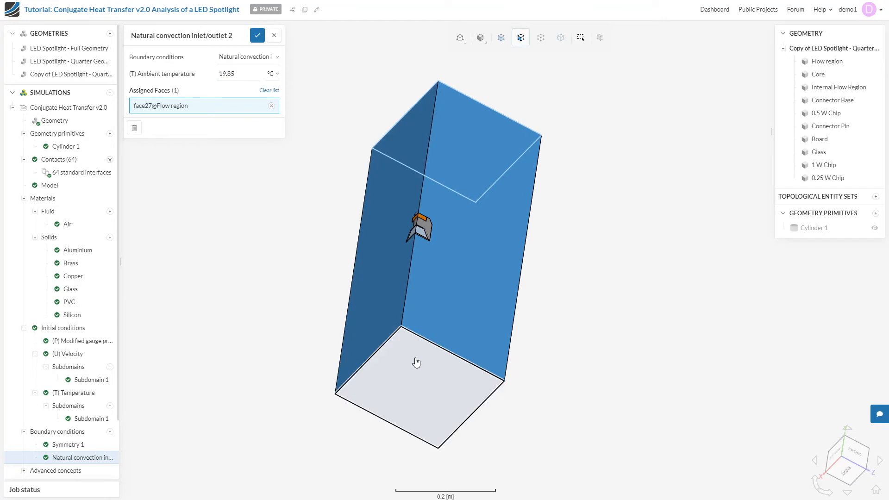
click(416, 362)
drag(624, 221, 363, 270)
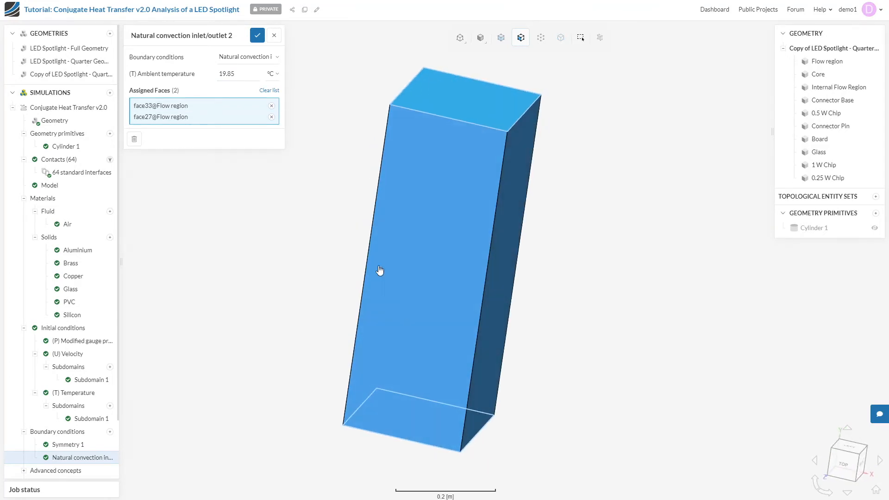
click(429, 250)
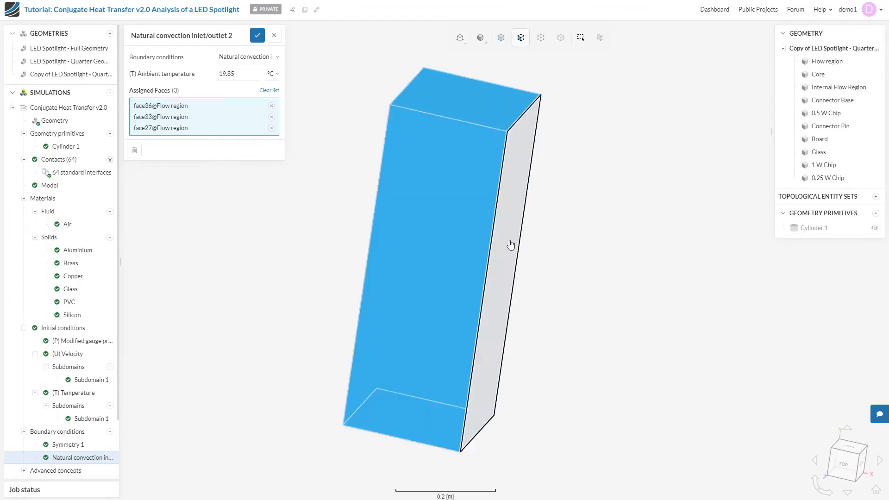
click(510, 246)
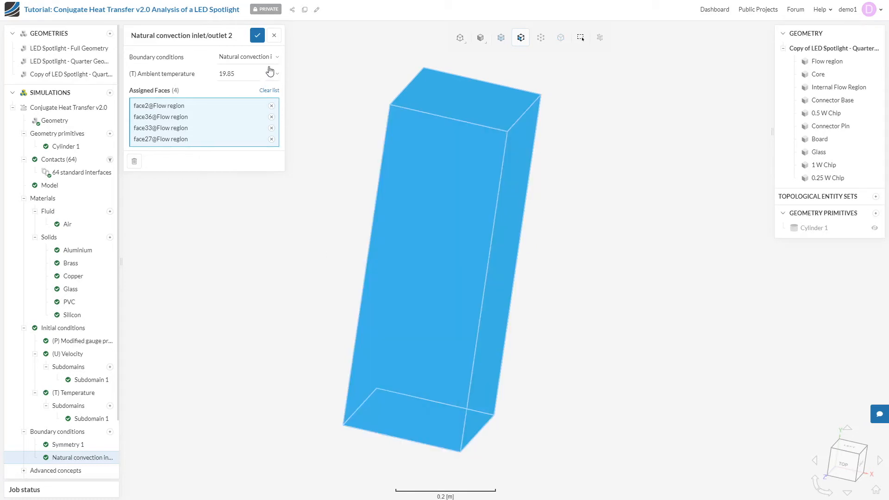
Step: Rename the boundary condition Natural convection inlet/outlet, without the trailing number, and save it
click(232, 34)
click(232, 35)
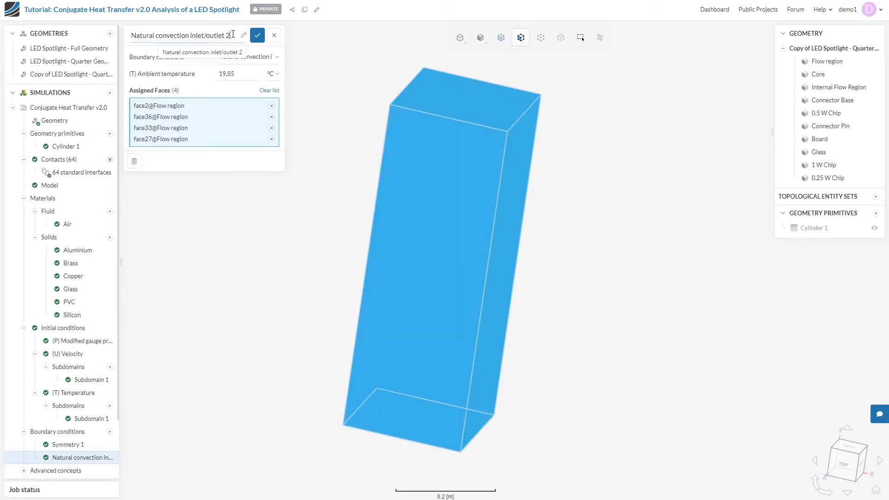
key(BackSpace)
key(BackSpace)
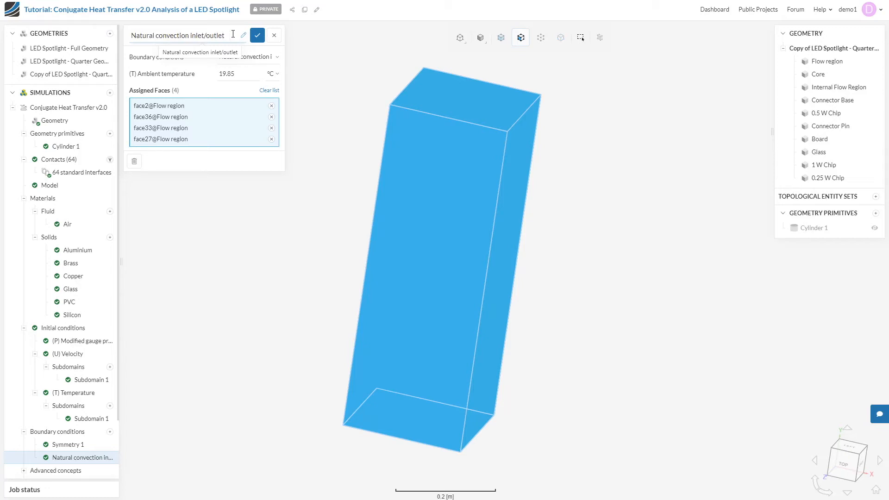
click(258, 37)
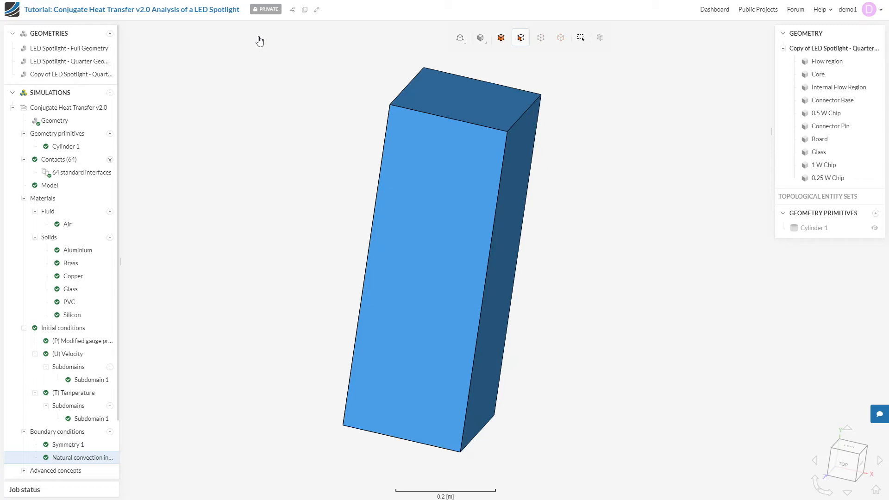
Step: Add an absolute power source of 1 W assigned to the 1 W Chip and save it
click(61, 470)
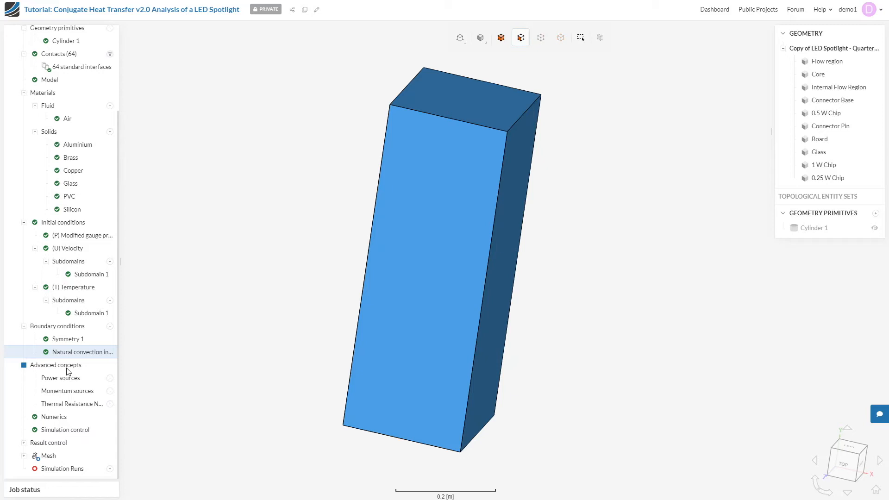
drag(220, 371, 476, 387)
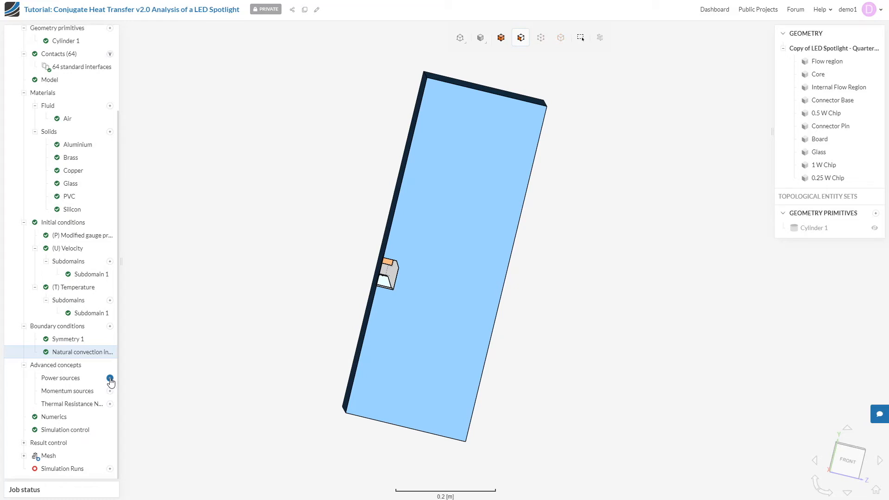
click(110, 378)
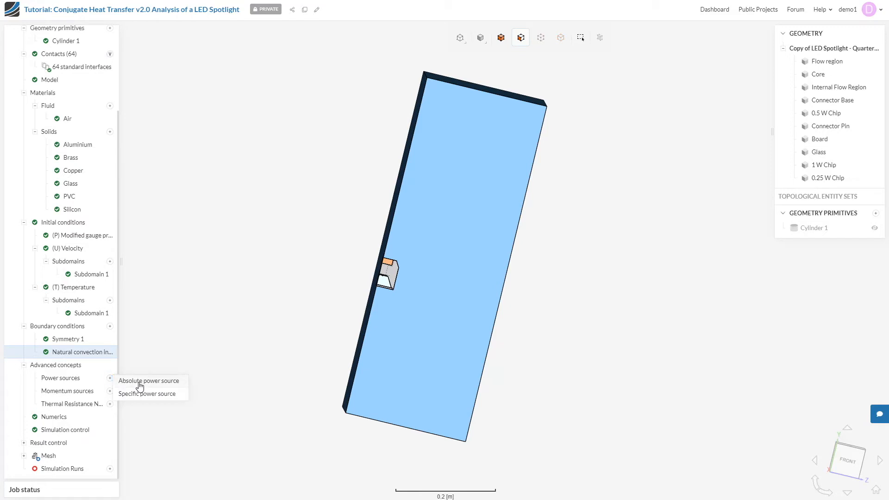
click(140, 381)
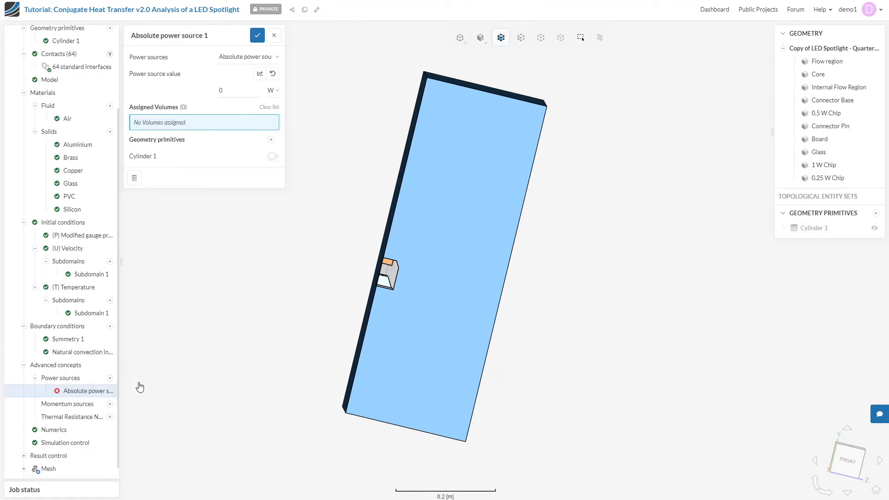
drag(194, 301, 248, 336)
click(823, 165)
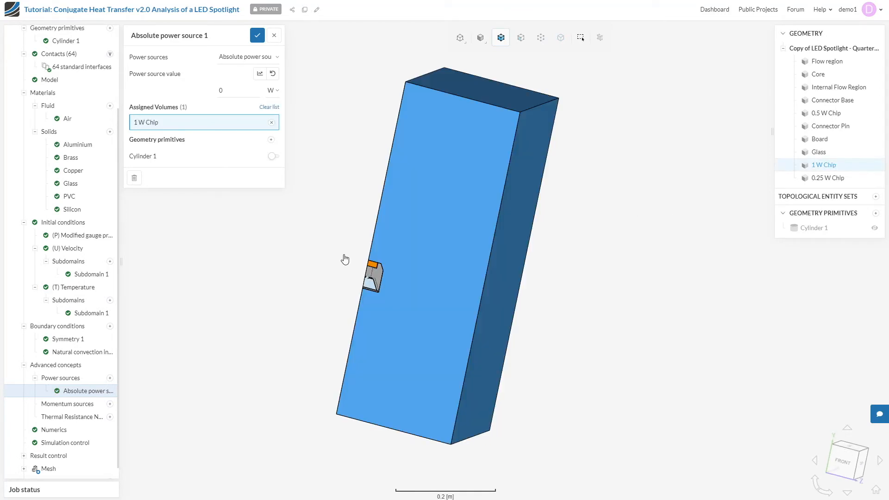
click(228, 92)
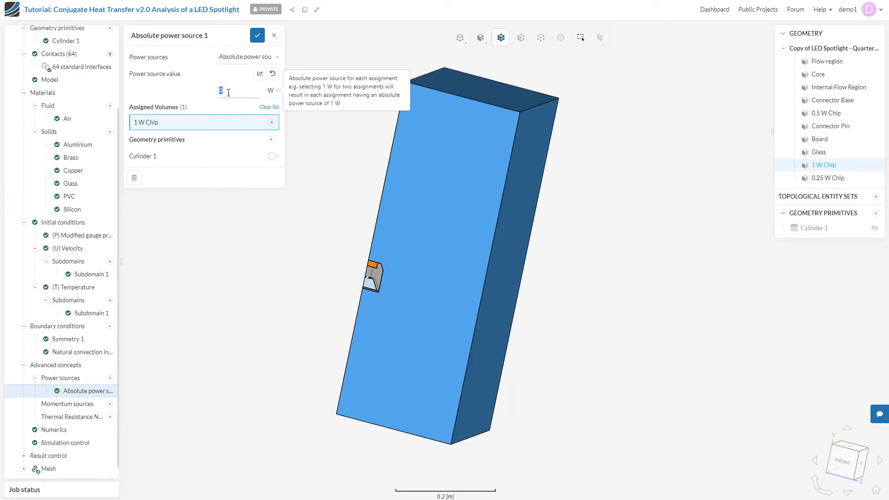
text(1)
click(258, 37)
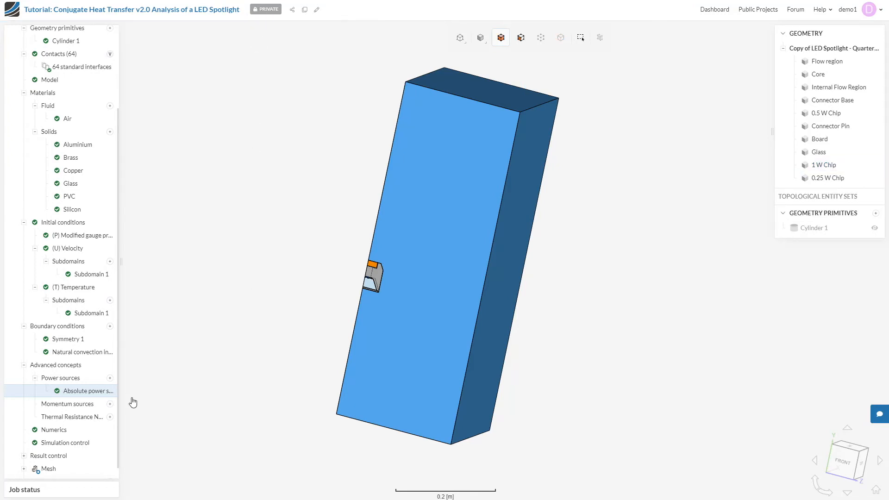
Step: Add an absolute power source of 0.5 W assigned to the 0.5 W Chip and rename it Absolute power source 0.5
click(110, 378)
click(164, 384)
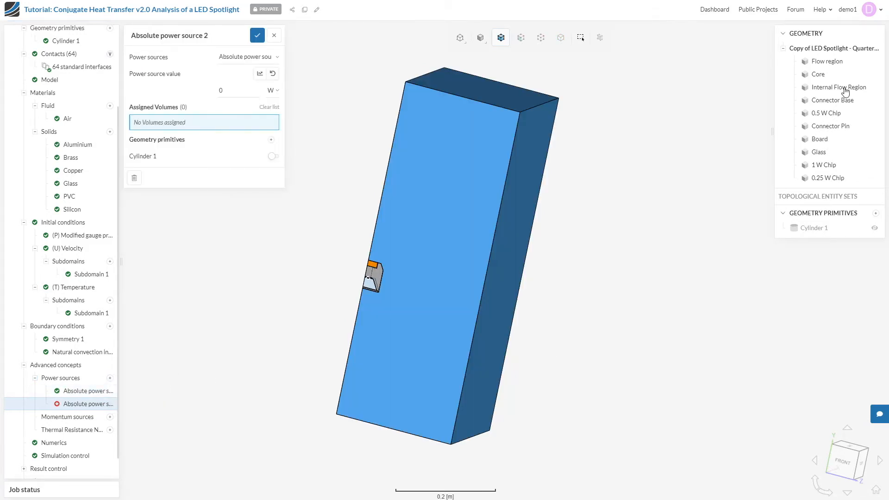
click(835, 118)
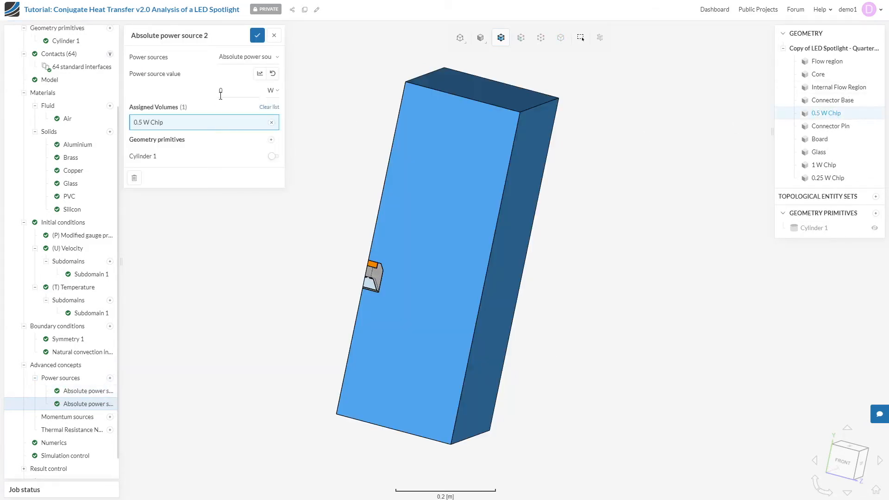
double_click(223, 92)
text(0.5)
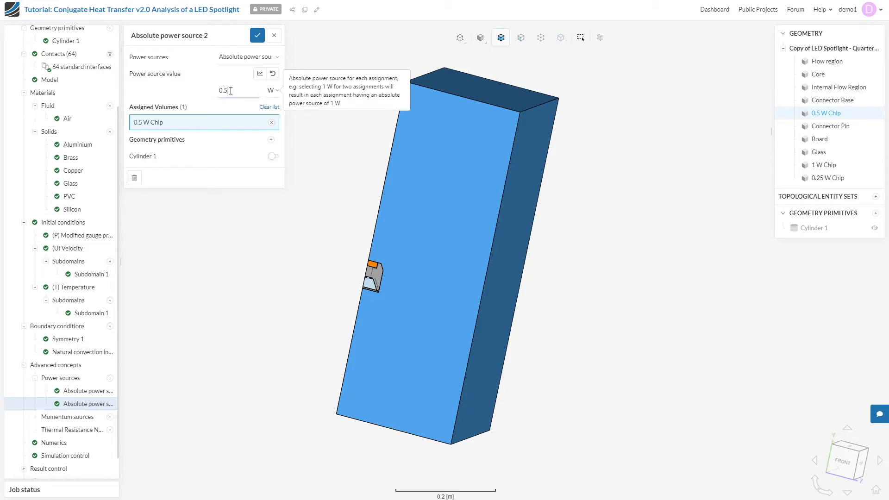
click(213, 35)
double_click(213, 36)
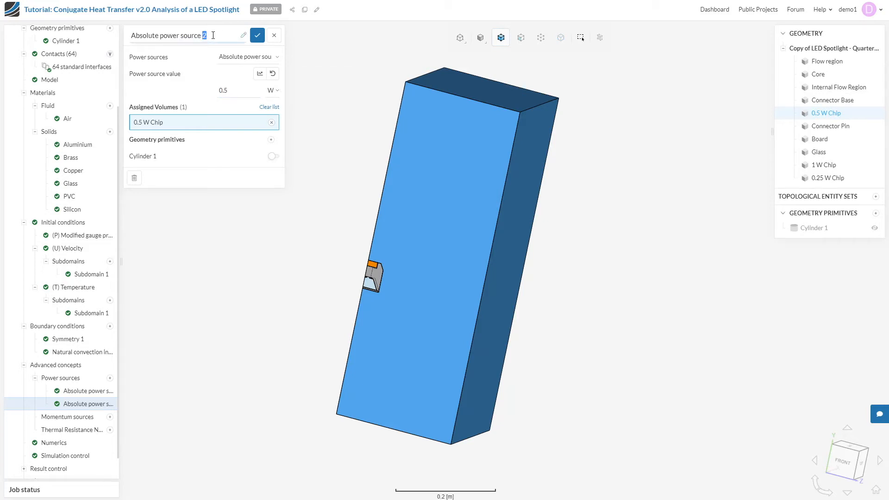
text(0.5)
Step: Add an absolute power source of 0.25 W assigned to the 0.25 W Chip
click(110, 378)
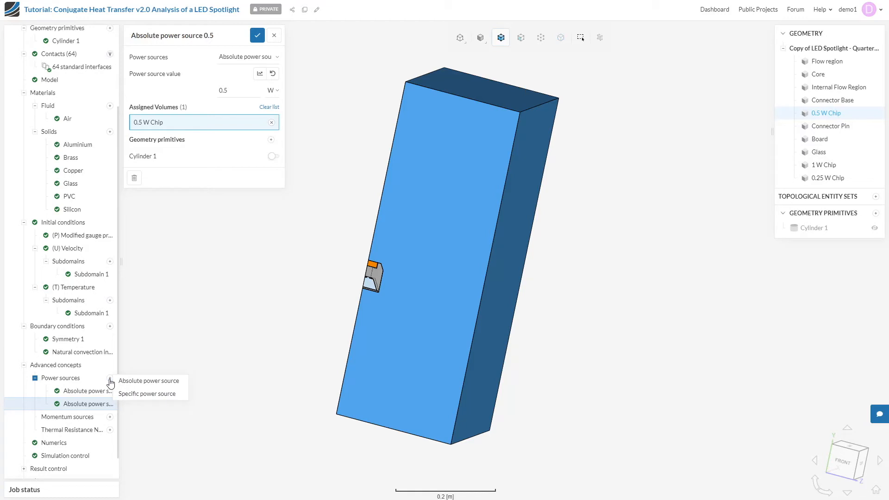
click(140, 382)
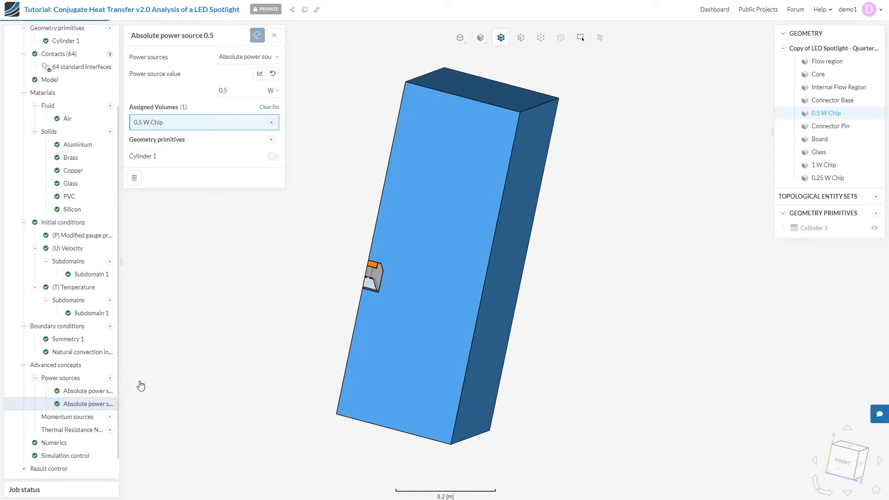
click(828, 178)
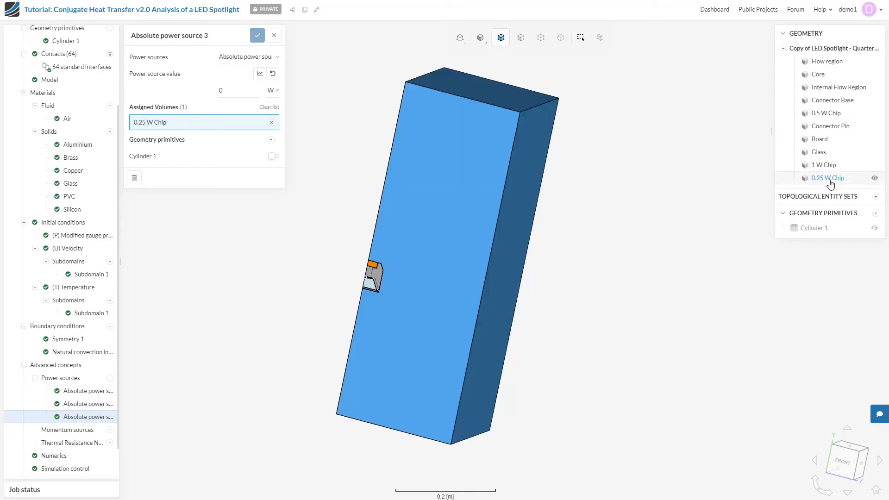
click(251, 89)
text(.25)
Step: Rename the 0.25 W Chip's power source Absolute power source 0.25 and save it
click(209, 33)
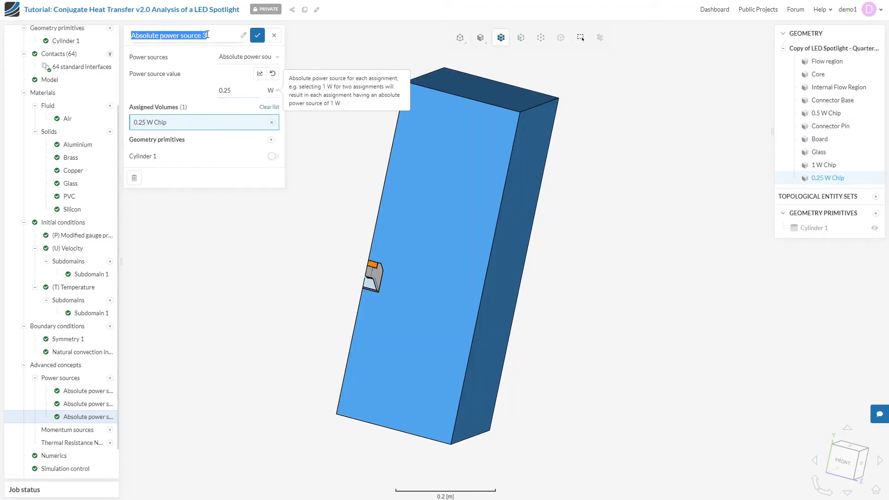
click(238, 36)
key(BackSpace)
text(0.25)
click(258, 35)
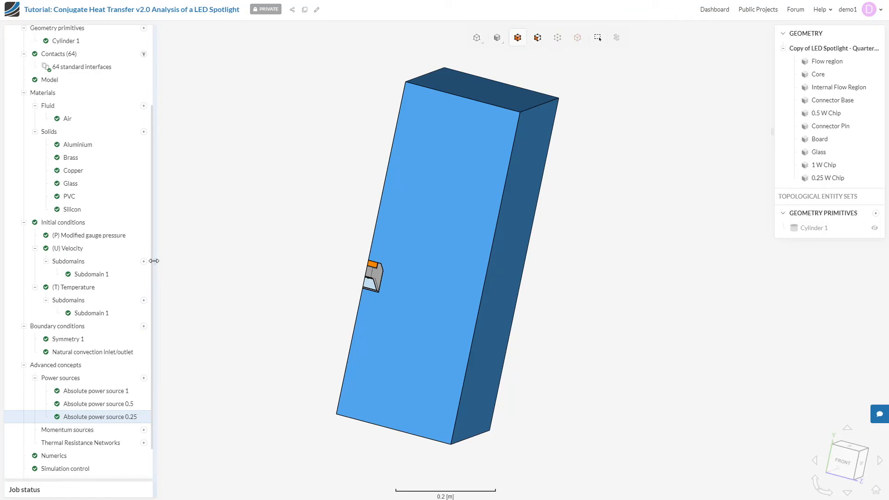
Step: Accept the default Numerics settings for the simulation
click(79, 457)
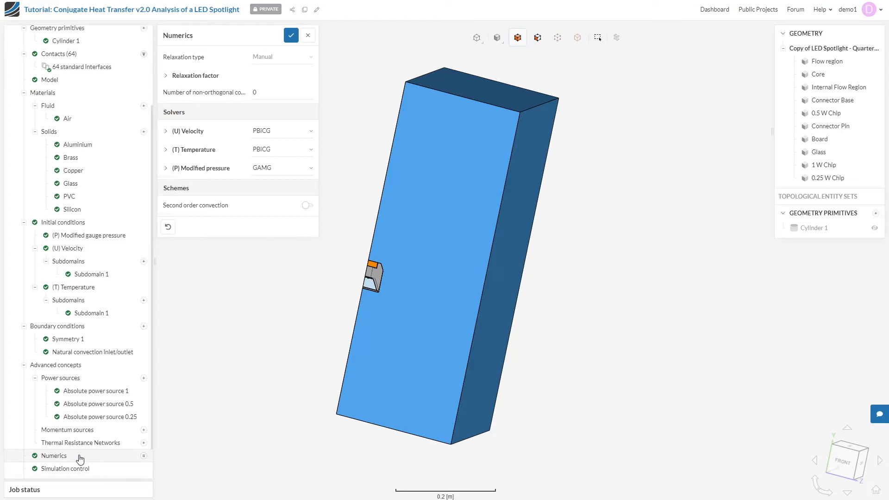
click(292, 37)
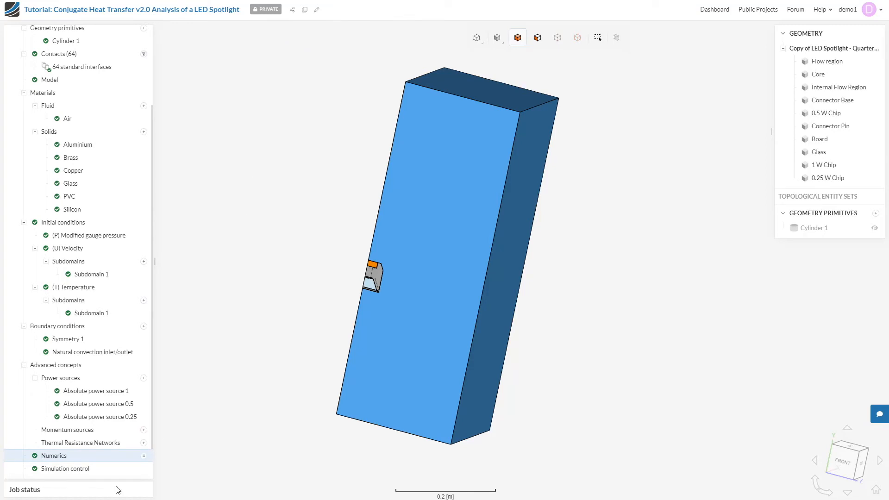
Step: Set the simulation control's end time to 750 s, write interval to 750 and maximum runtime to 30000 s, and save it
click(92, 471)
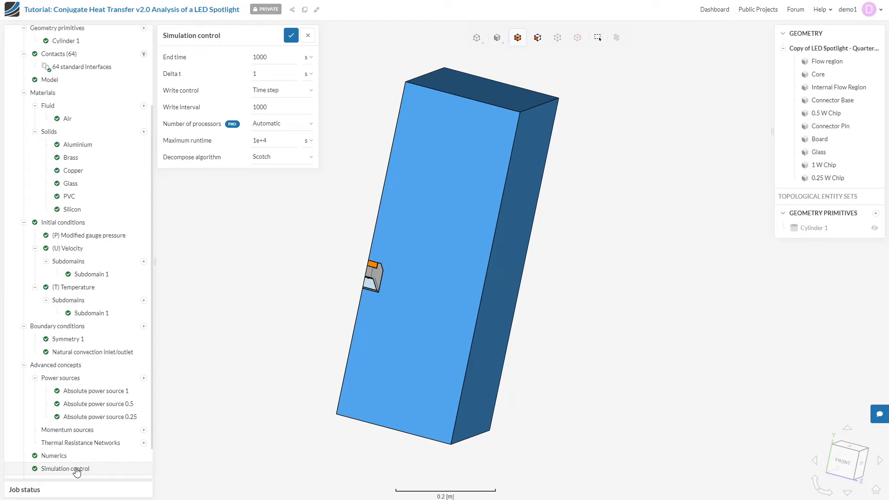
double_click(267, 58)
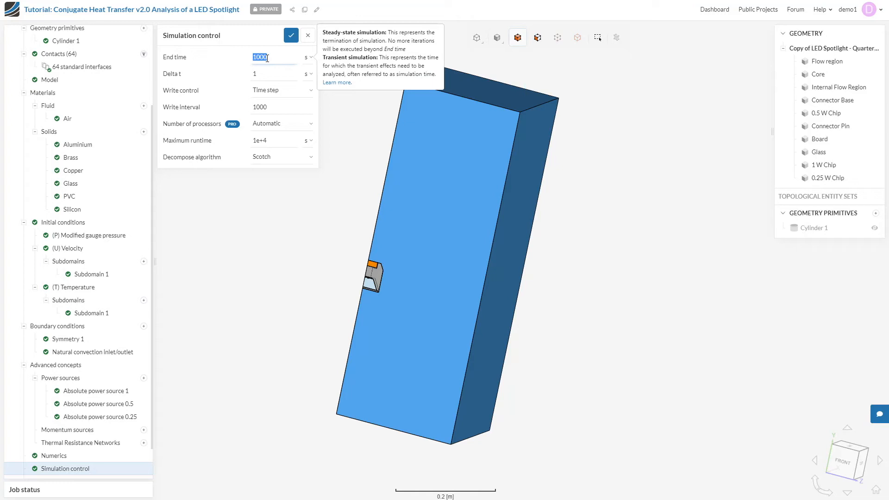
text(750)
double_click(261, 75)
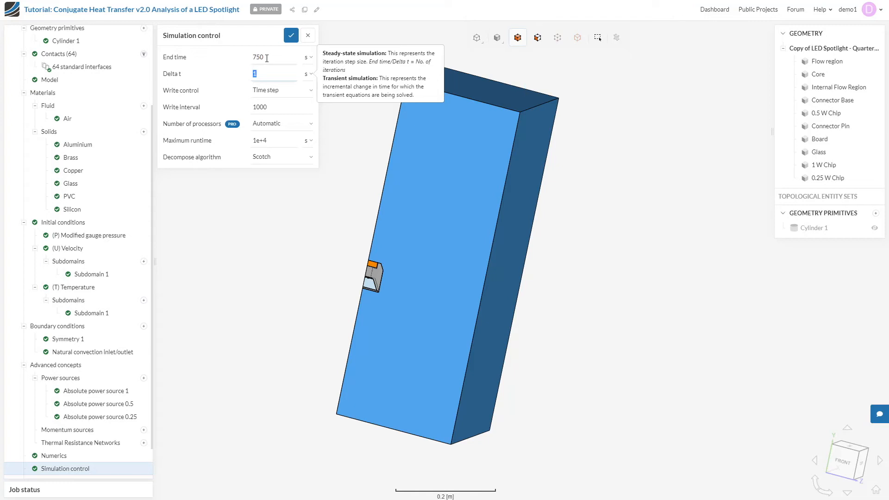
click(267, 58)
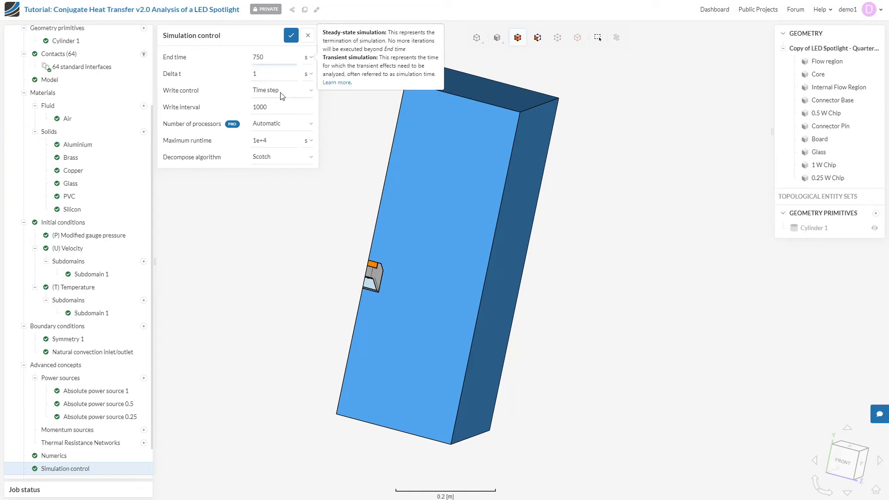
double_click(273, 107)
text(750)
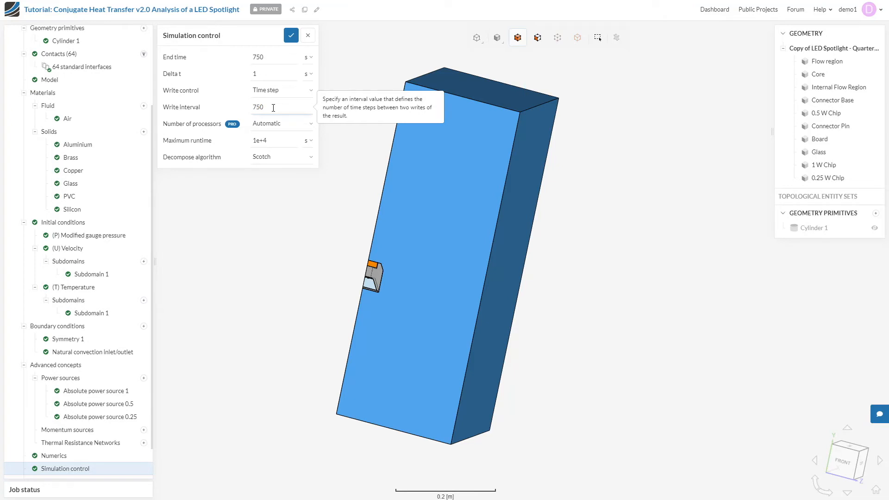
click(271, 139)
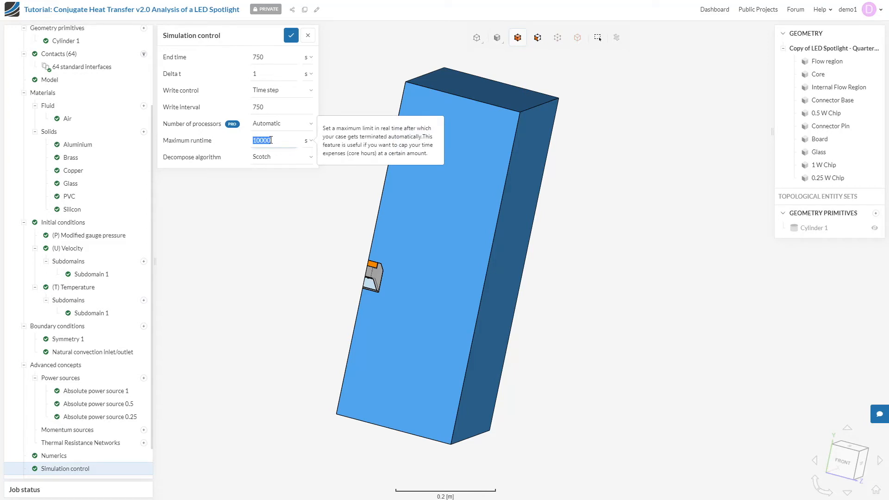
text(30000)
click(291, 36)
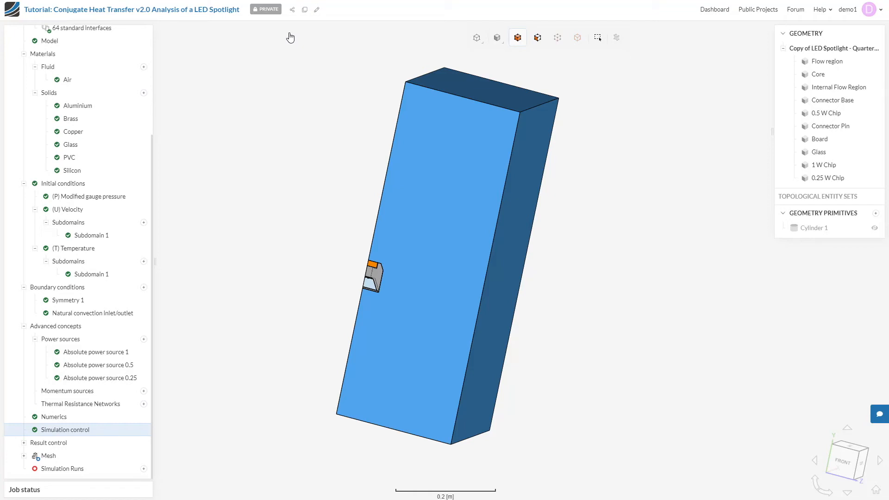
Step: Add an area average result control under surface data with a write interval of 5 time steps
click(78, 447)
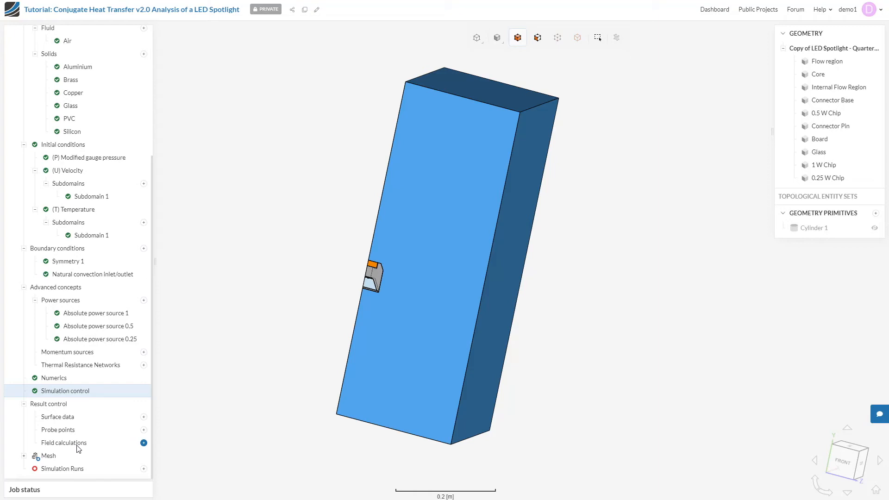
mouse_move(80, 421)
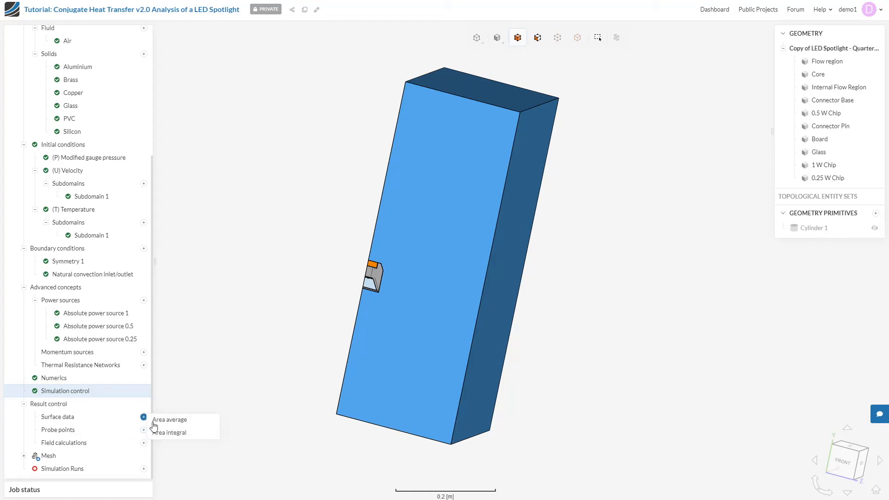
click(168, 421)
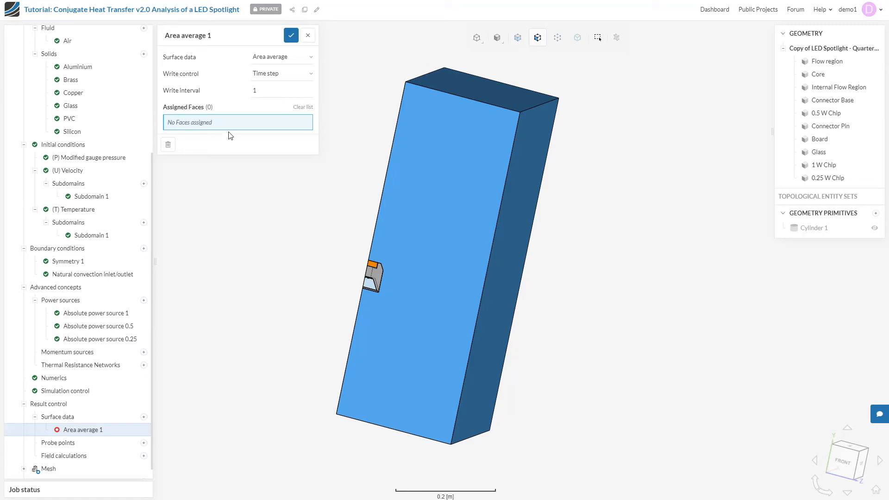
double_click(262, 92)
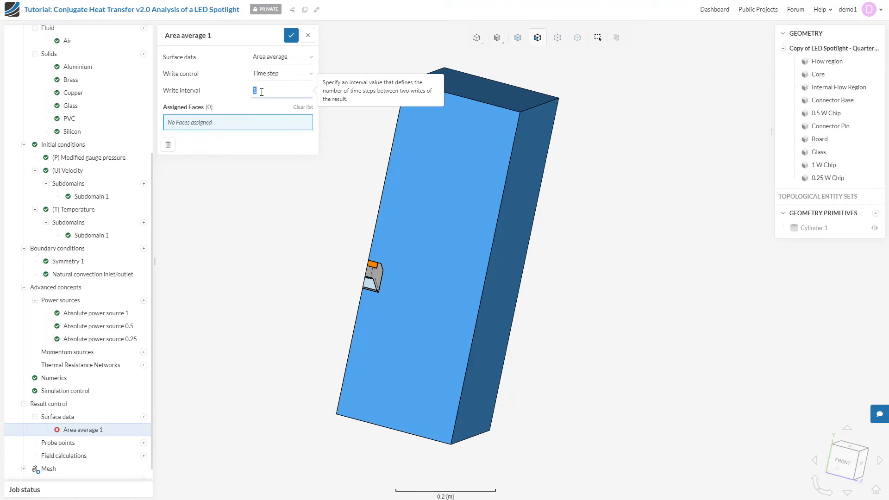
text(5)
Step: Assign face35 of the 1 W Chip to the area average and save it
drag(301, 242, 470, 341)
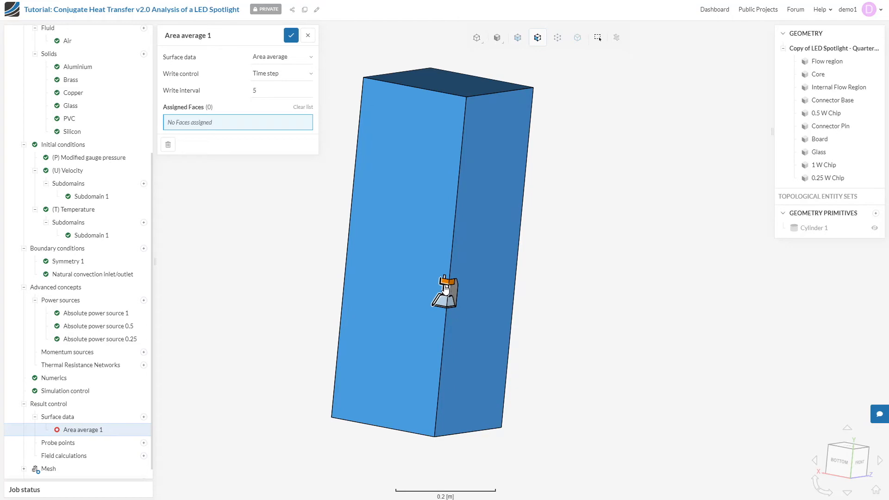
scroll(445, 288, up, 10)
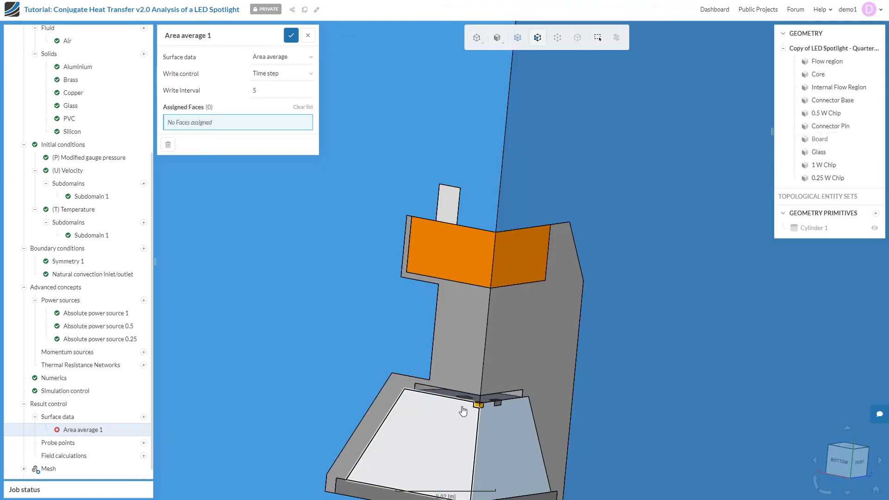
scroll(463, 411, up, 1)
scroll(463, 411, up, 6)
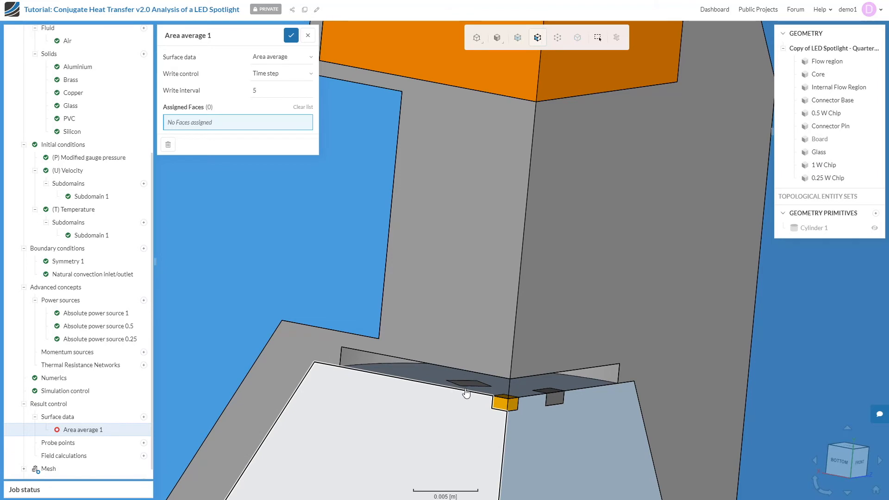
click(468, 388)
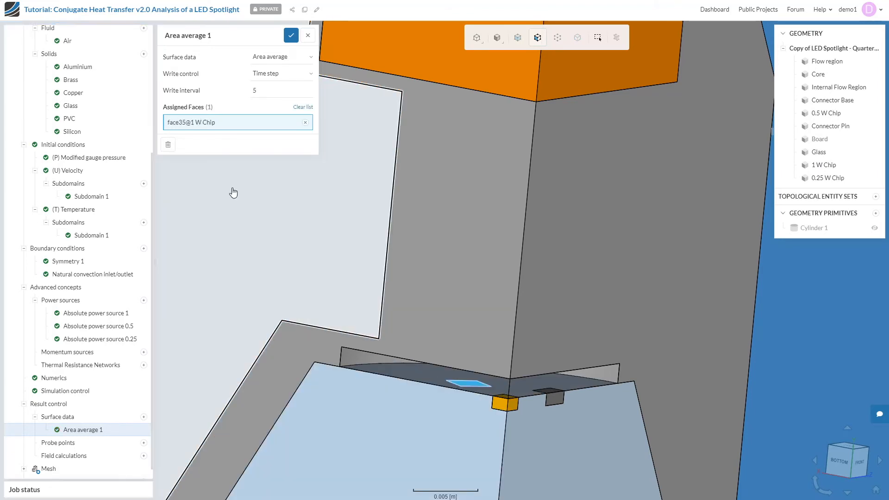
click(291, 36)
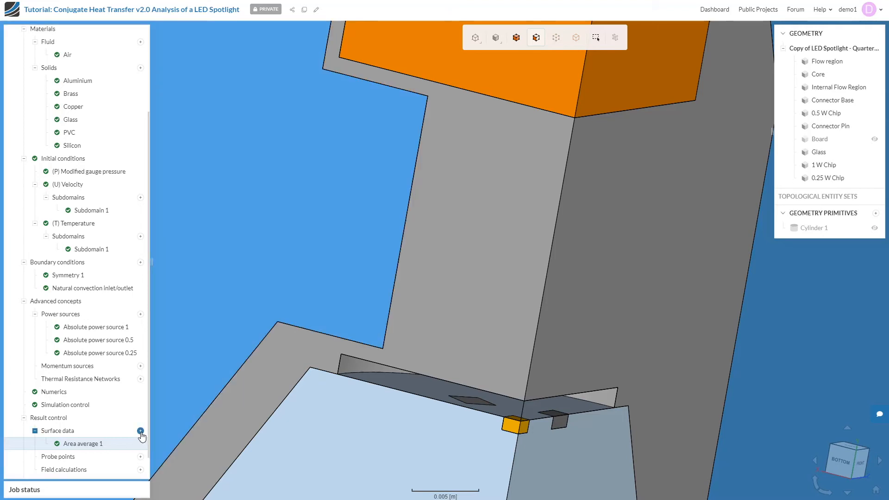
Step: Add and save a second area average with a write interval of 5 on face65 of the 0.5 W Chip
click(140, 430)
click(166, 433)
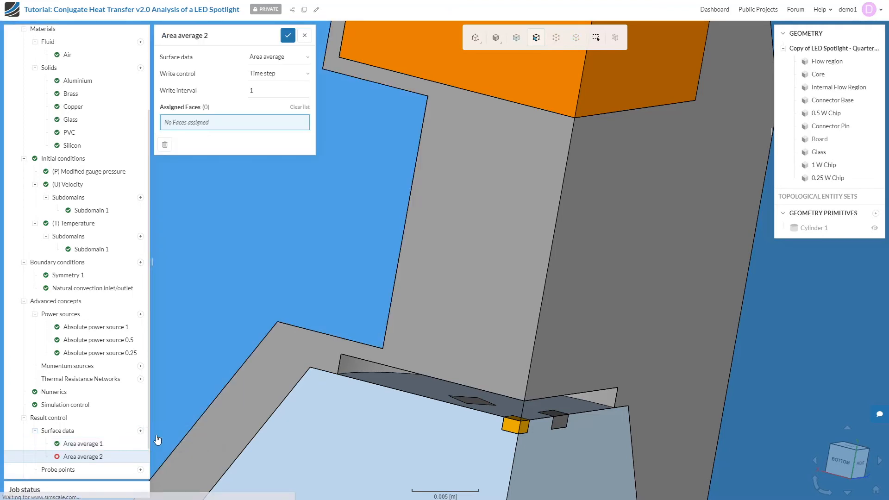
double_click(259, 91)
text(5)
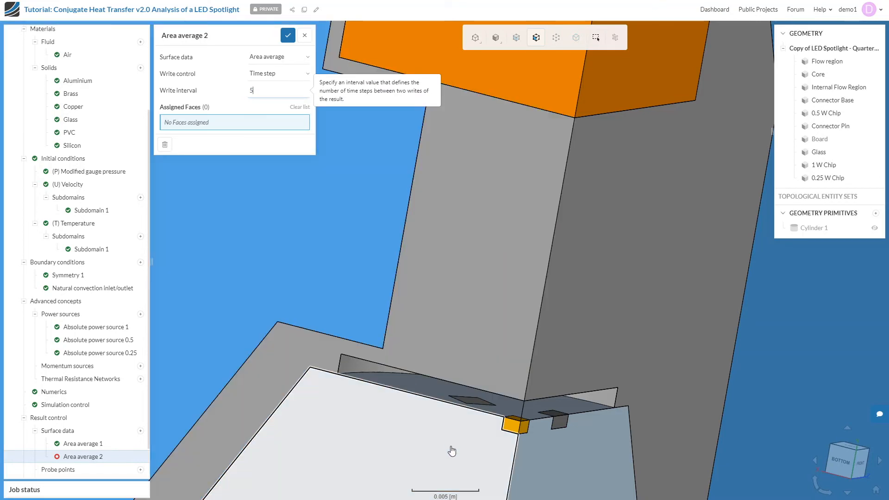
click(551, 423)
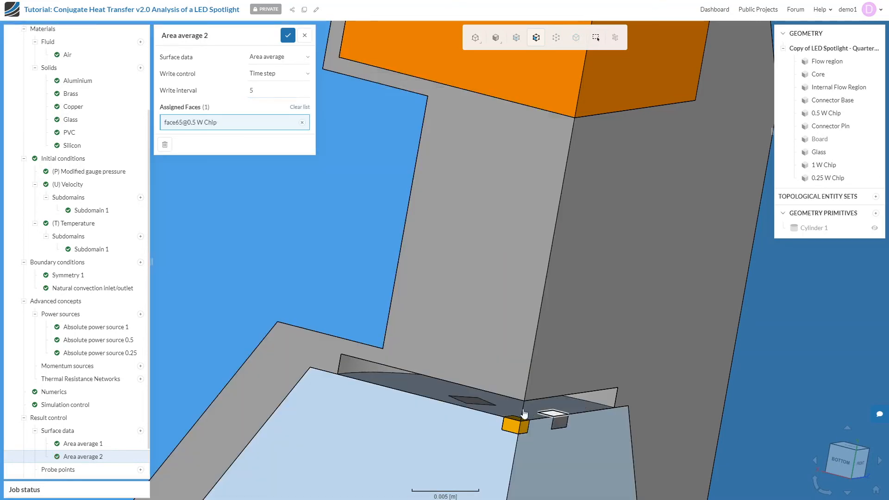
click(287, 35)
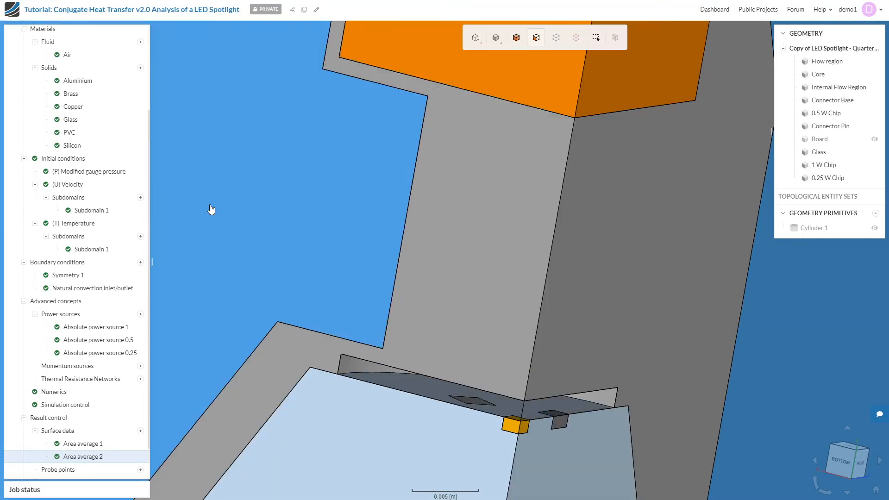
Step: Add and save a third area average with a write interval of 5 on face65 of the 0.25 W Chip
click(140, 432)
click(166, 433)
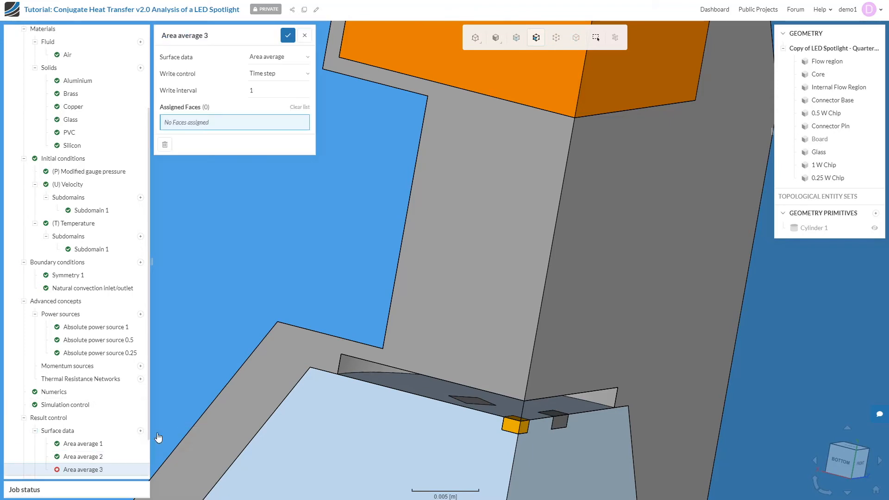
double_click(262, 90)
text(5)
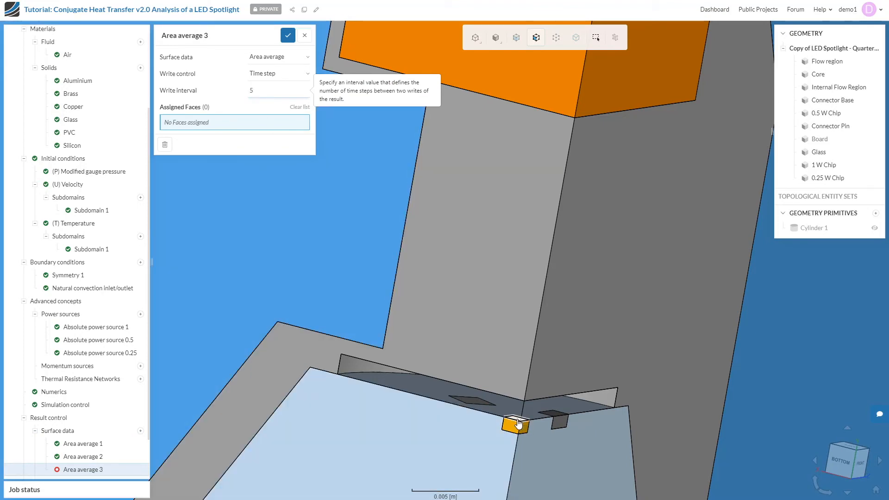
click(519, 424)
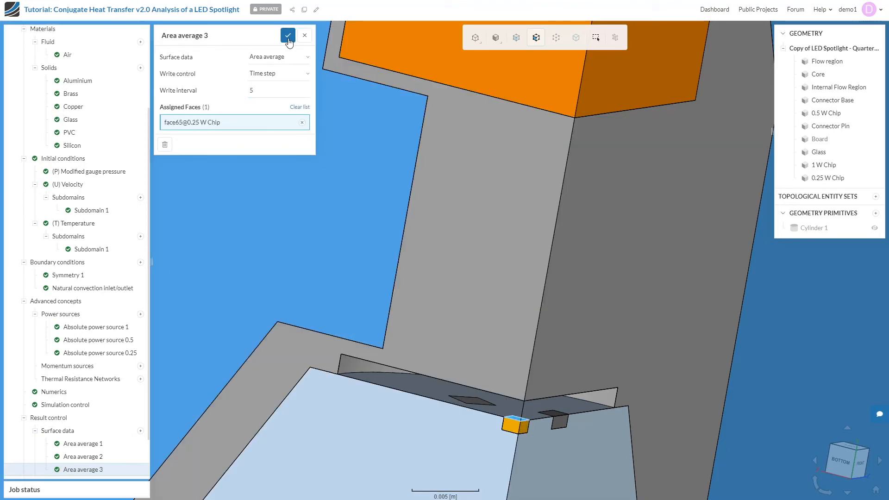
click(287, 37)
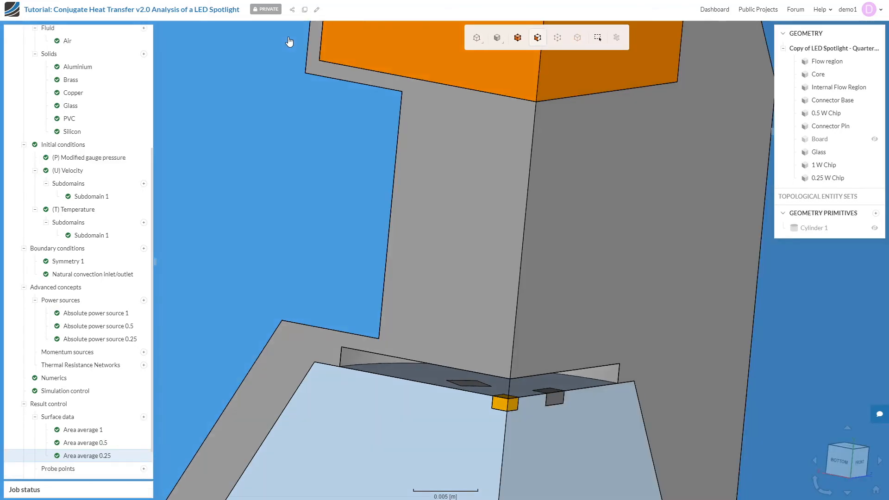
Step: Open the mesh settings and keep the sizing option on Automatic
scroll(81, 388, down, 2)
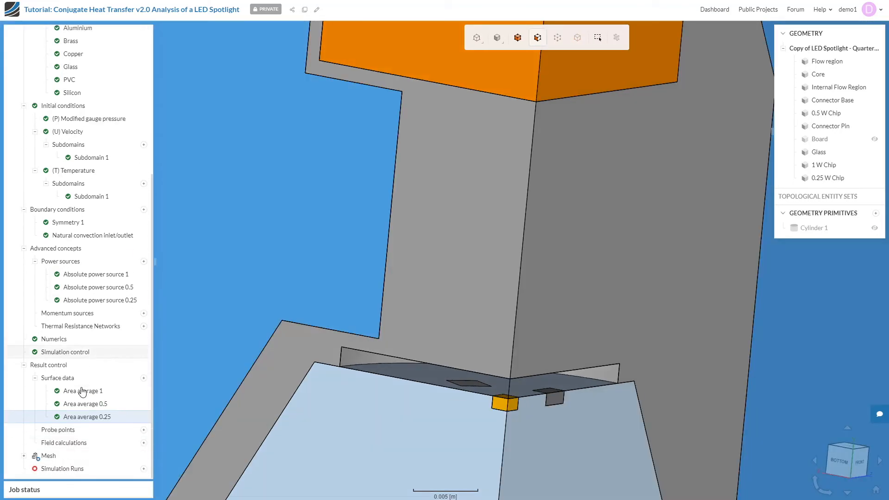
click(82, 458)
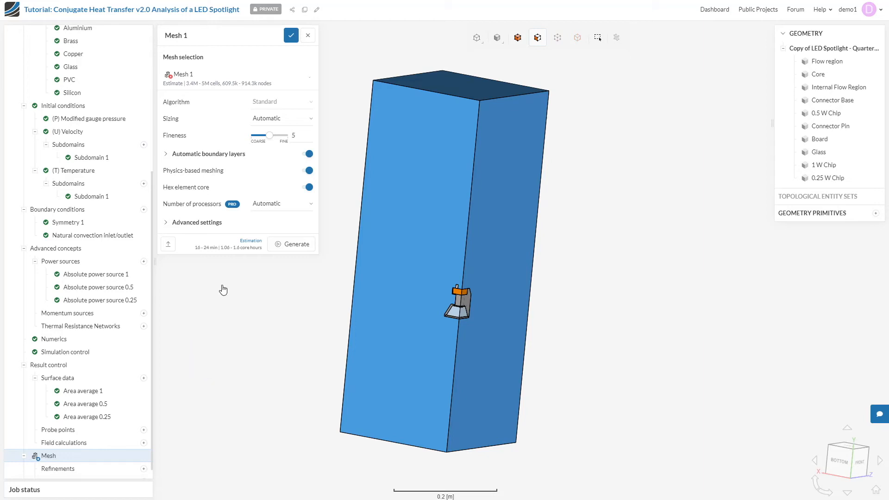
click(298, 120)
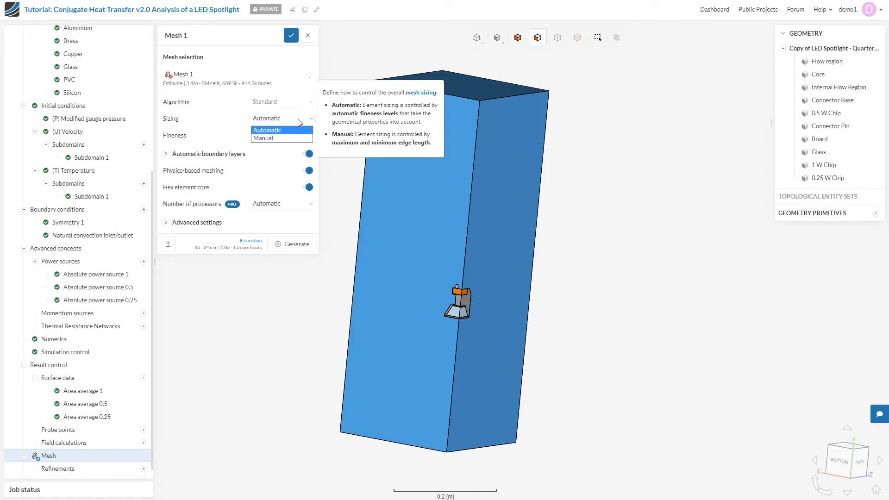
click(298, 118)
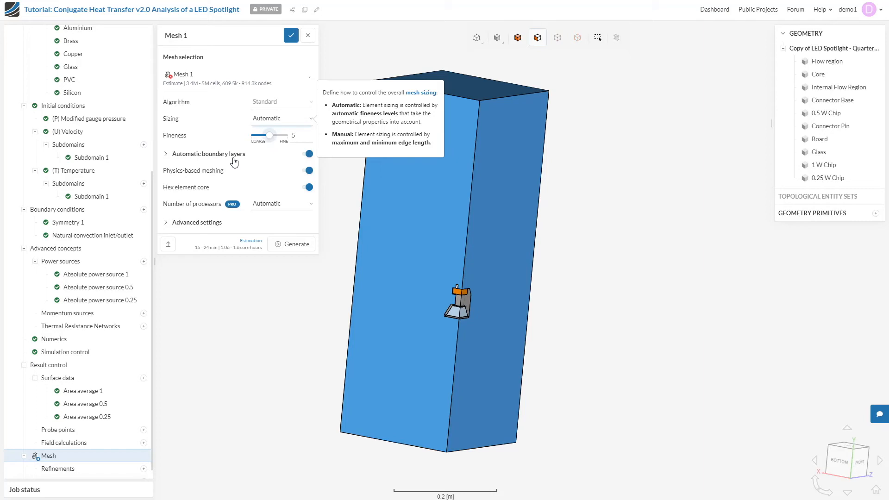
Step: Review the mesh's automatic boundary layer values, physics-based meshing and hex element core settings
click(166, 156)
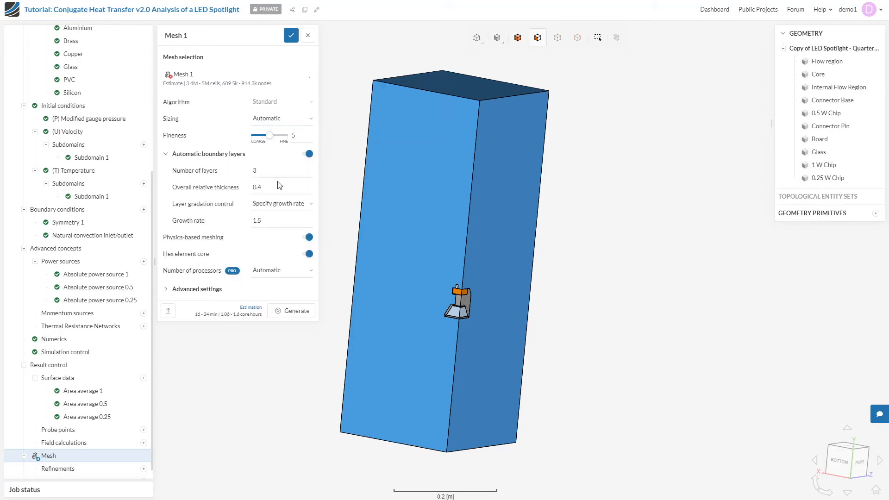
double_click(268, 170)
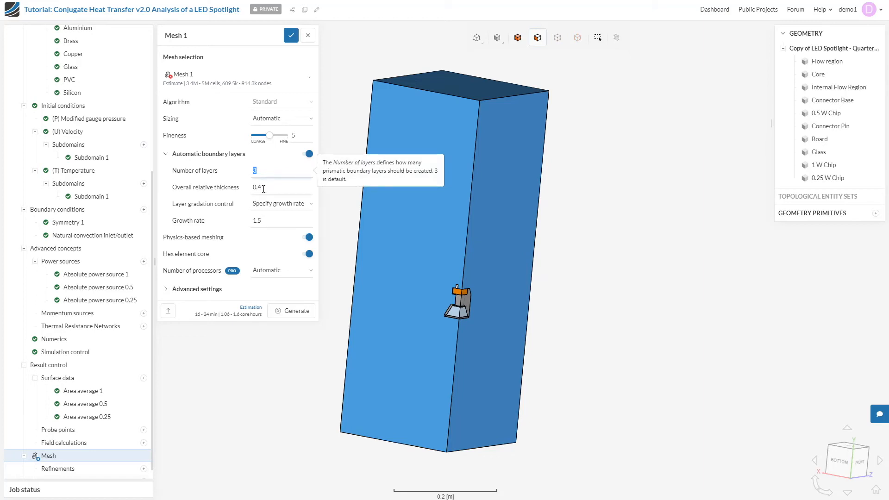
double_click(263, 188)
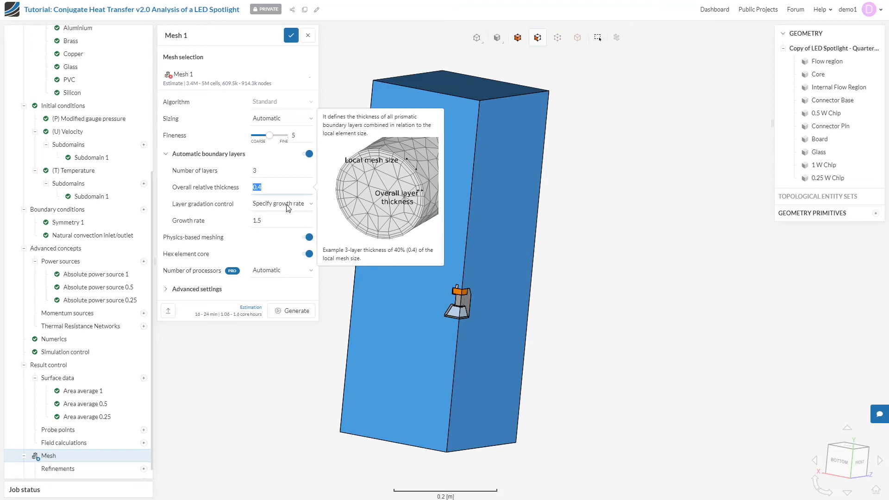
double_click(265, 220)
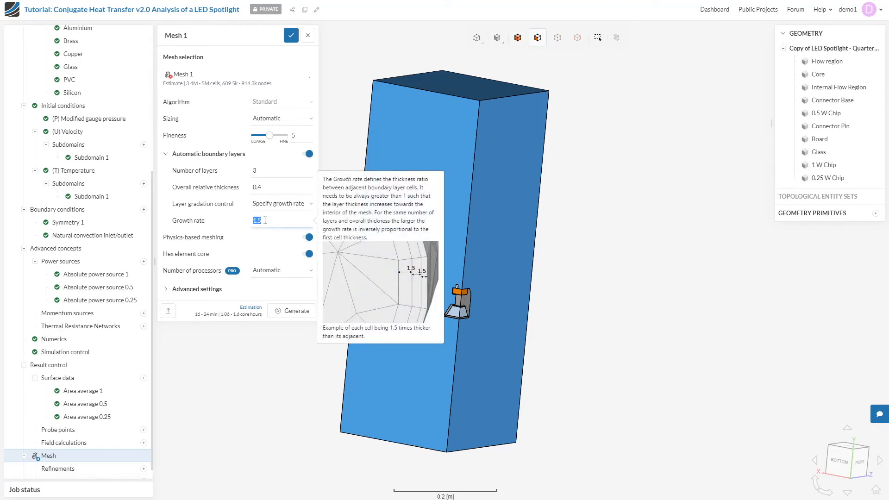
mouse_move(308, 238)
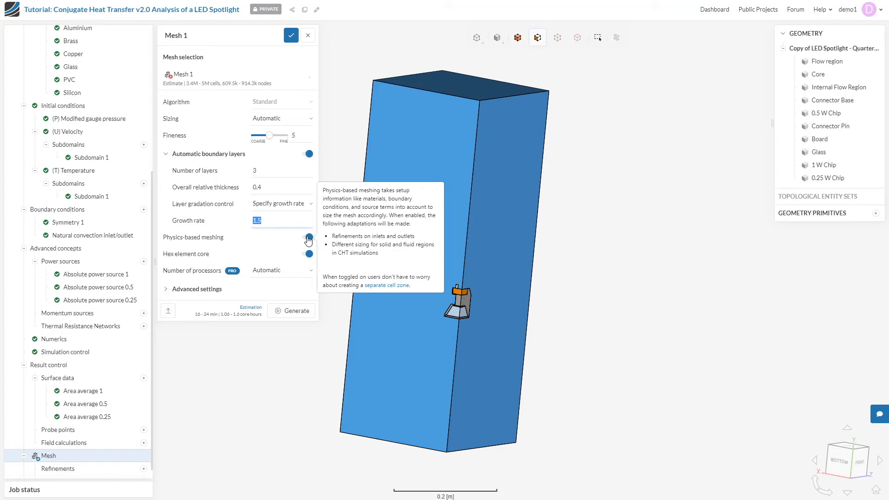
mouse_move(308, 257)
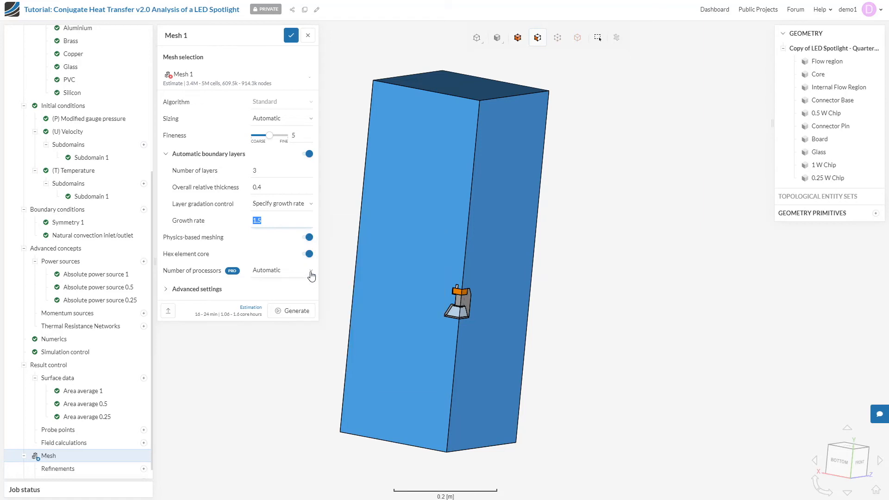
Step: Set the gap refinement factor to 3 in the advanced mesh settings and save the mesh setup
click(165, 289)
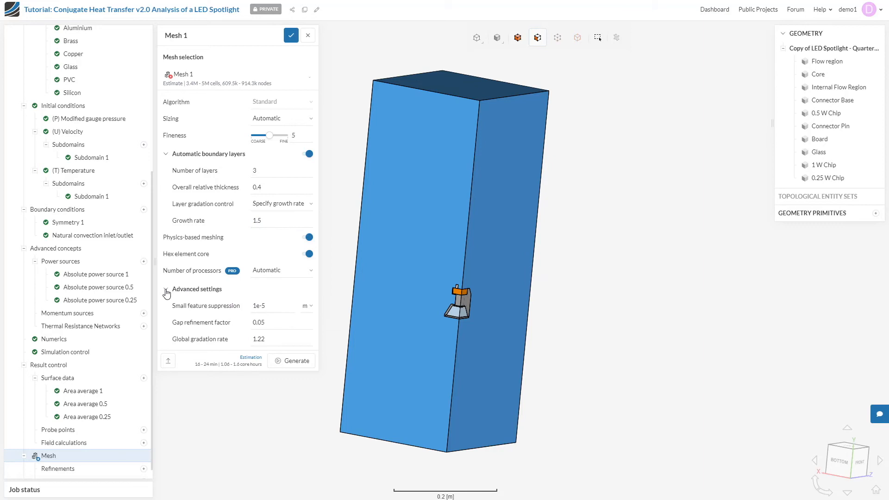
double_click(266, 321)
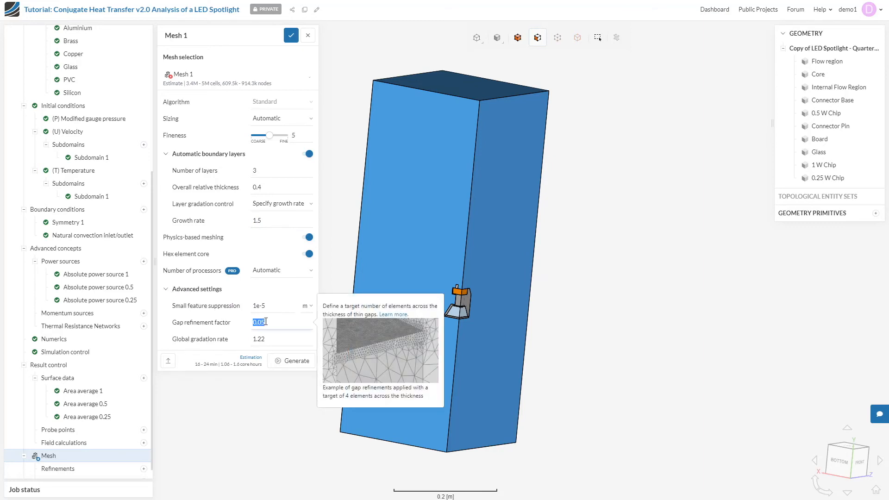
text(3)
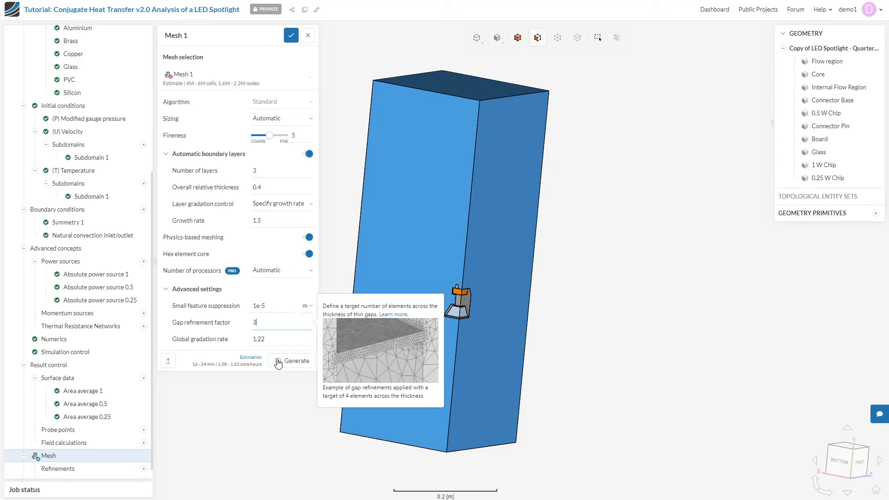
click(291, 36)
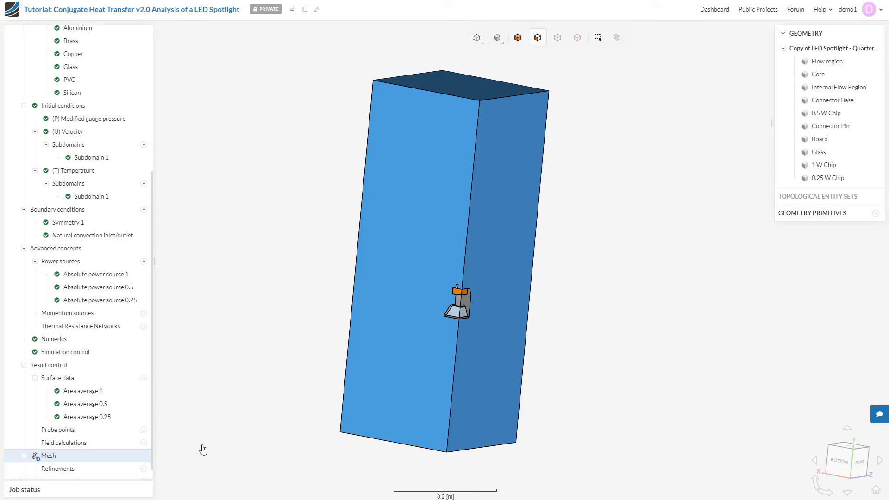
click(143, 469)
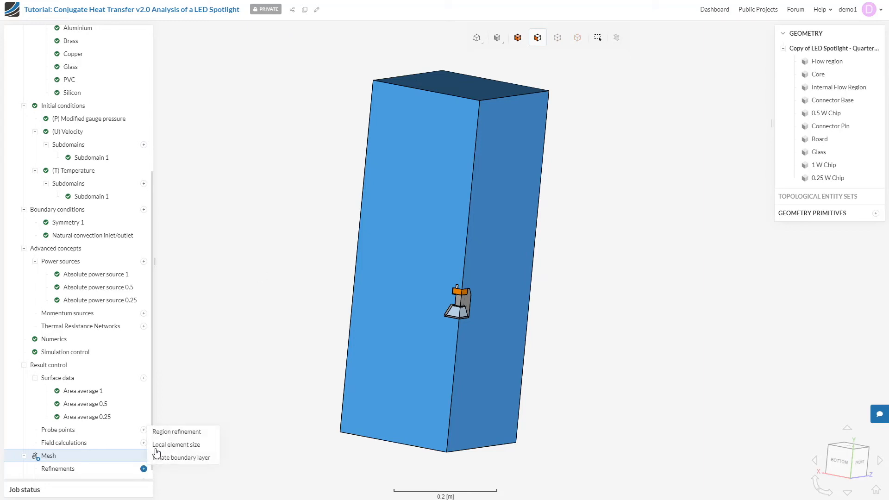
click(162, 431)
drag(256, 386, 278, 398)
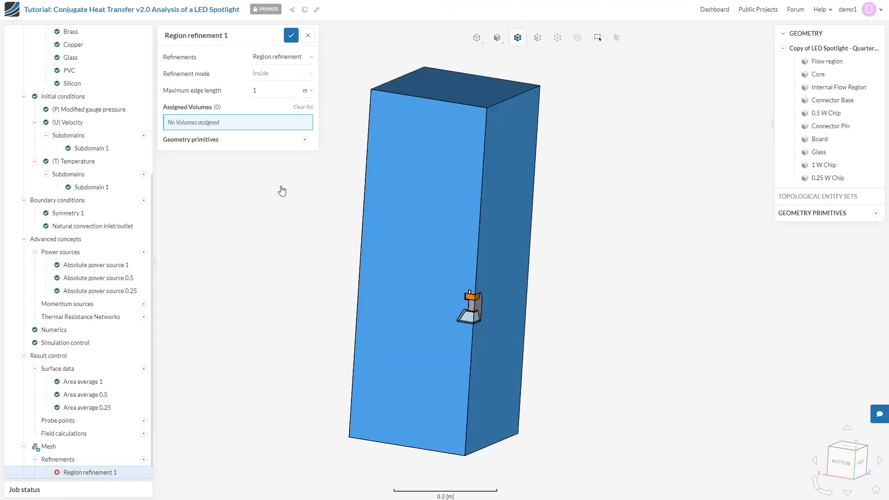
click(308, 35)
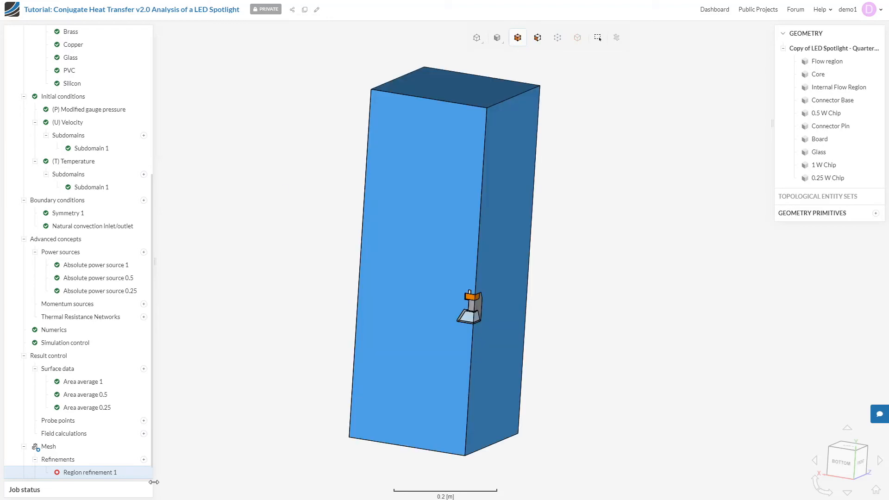
right_click(147, 472)
click(160, 476)
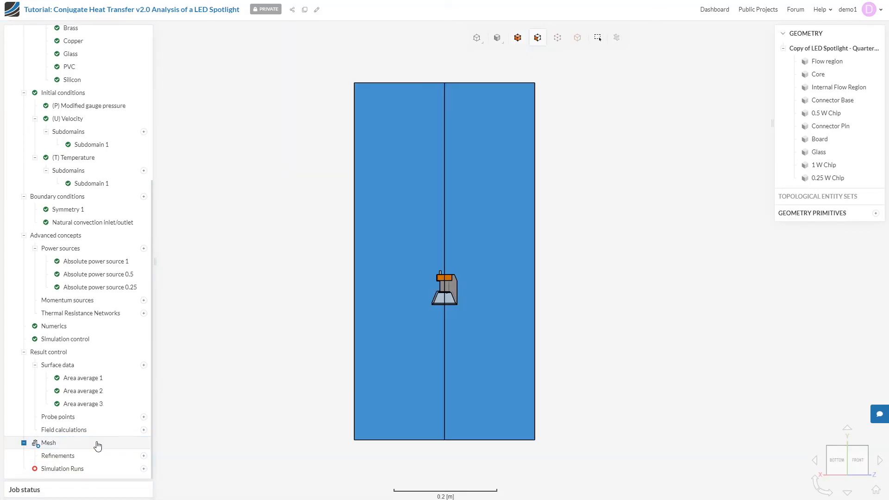
Step: Create and start a new simulation run named Run 1
click(144, 468)
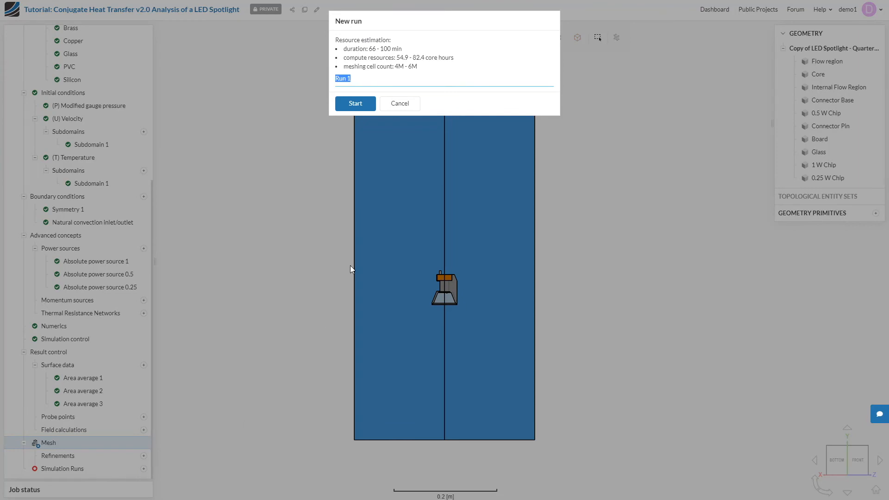
click(367, 82)
click(356, 104)
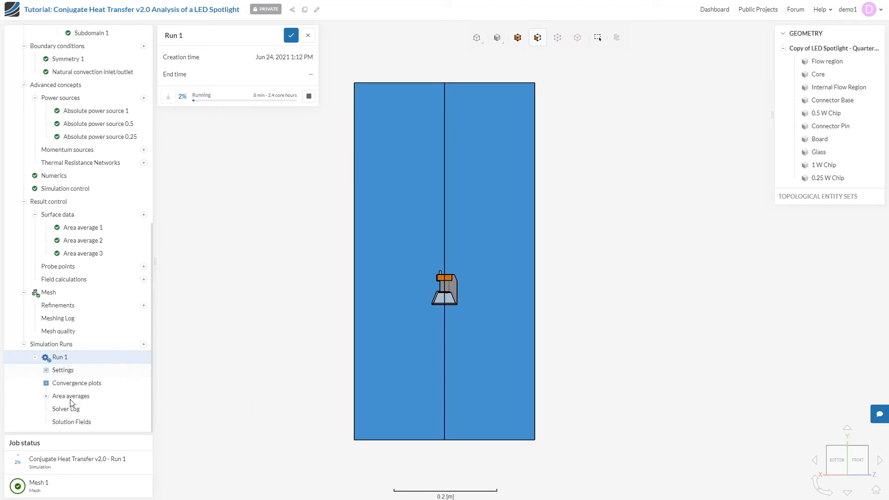
Step: Examine the solver log of Run 1 and open its solution fields
click(66, 409)
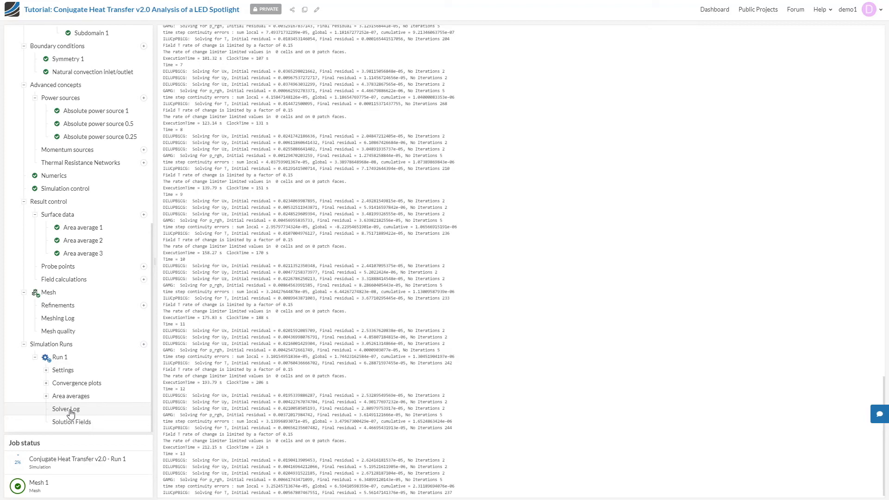
click(70, 410)
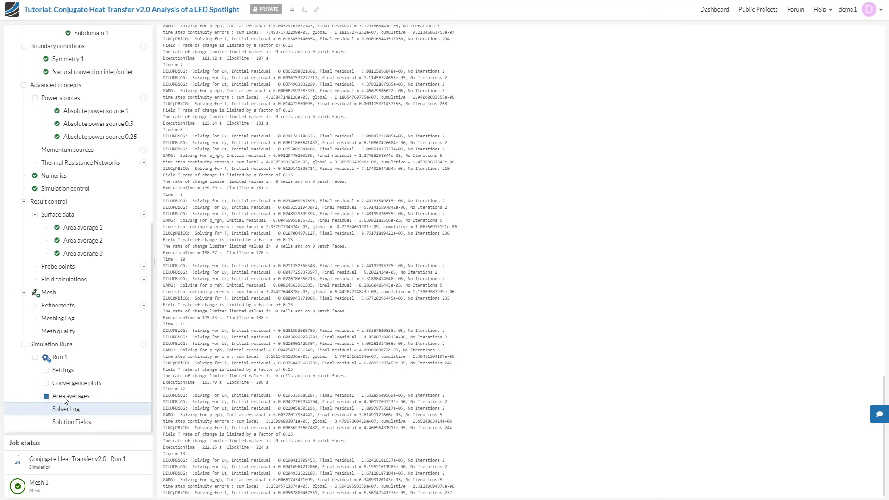
click(64, 422)
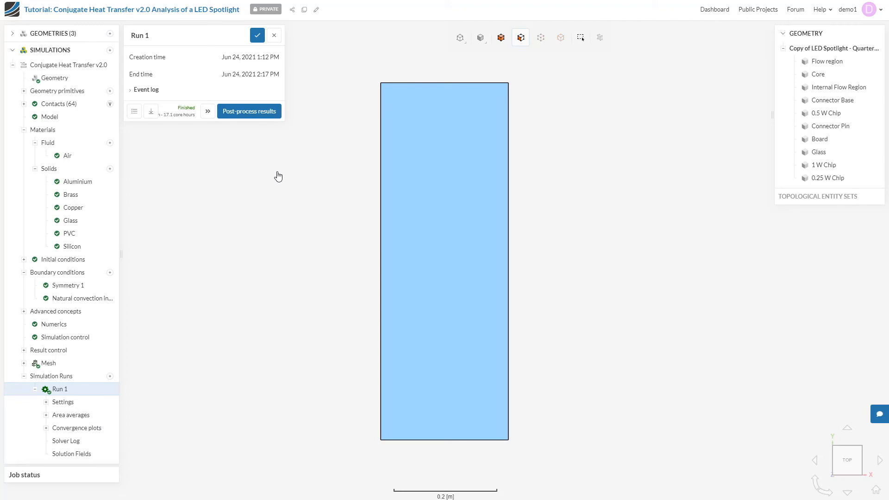
Step: Open the finished Mesh 1 with its event log and view the meshed spotlight from the bottom side
click(72, 366)
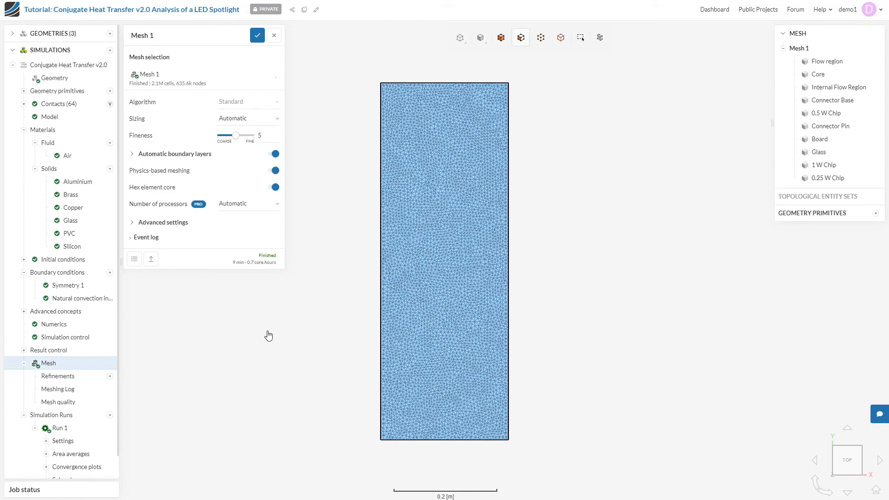
click(131, 239)
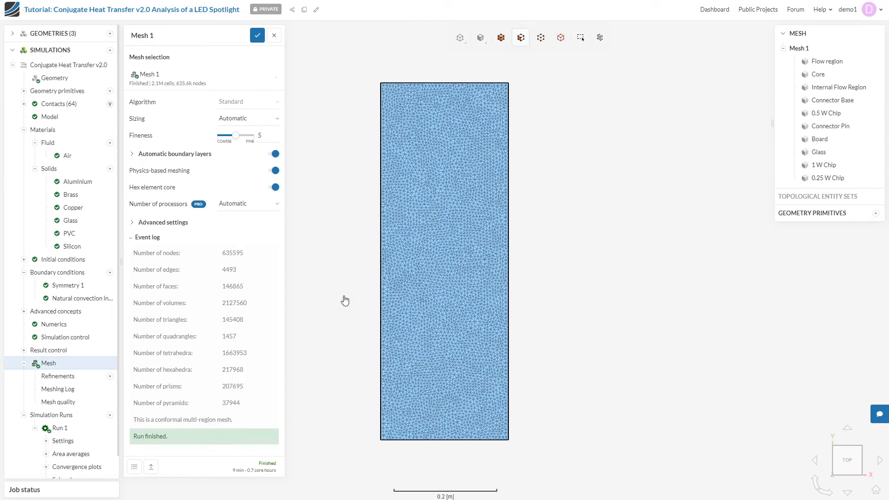
drag(364, 298, 632, 298)
drag(308, 302, 448, 301)
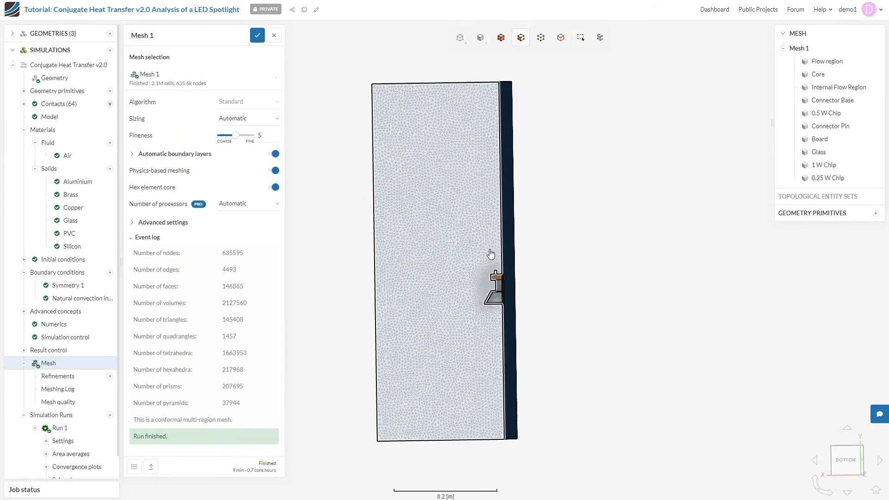
drag(516, 292, 549, 292)
click(857, 449)
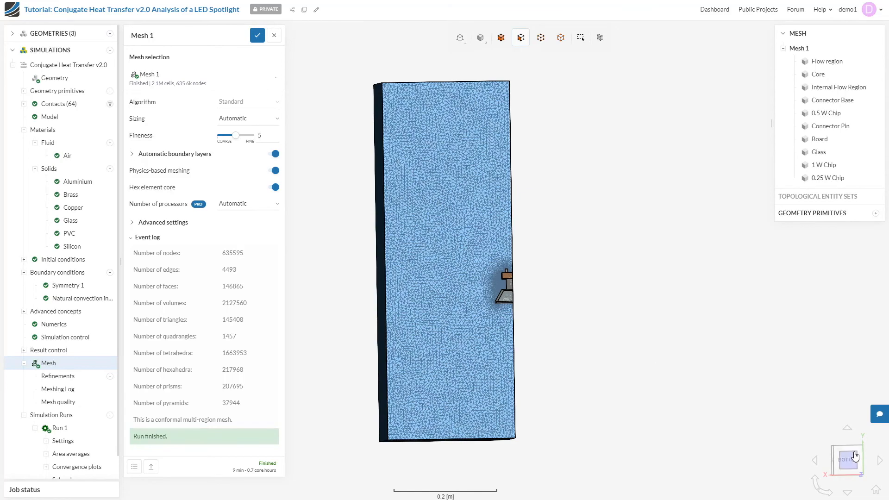
Step: Examine the mesh cells and boundary layers up close along the interfaces between the flow regions and the spotlight's solid parts
scroll(502, 277, up, 5)
scroll(502, 277, up, 10)
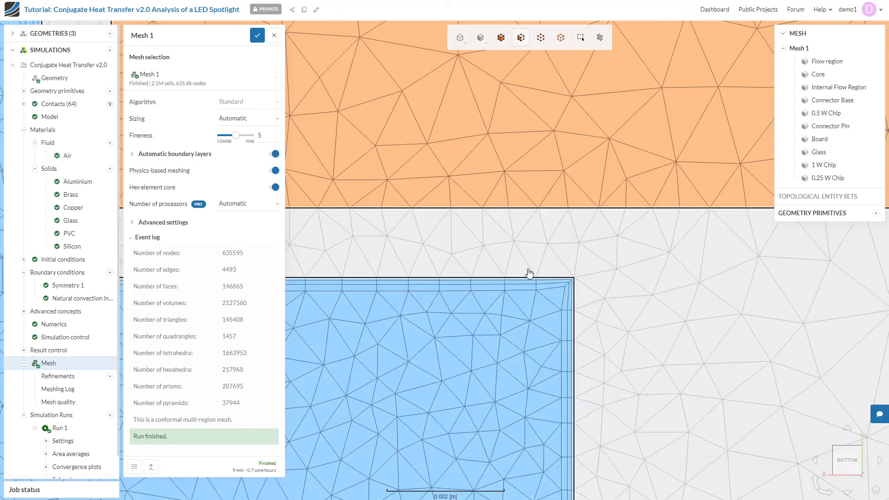
click(542, 296)
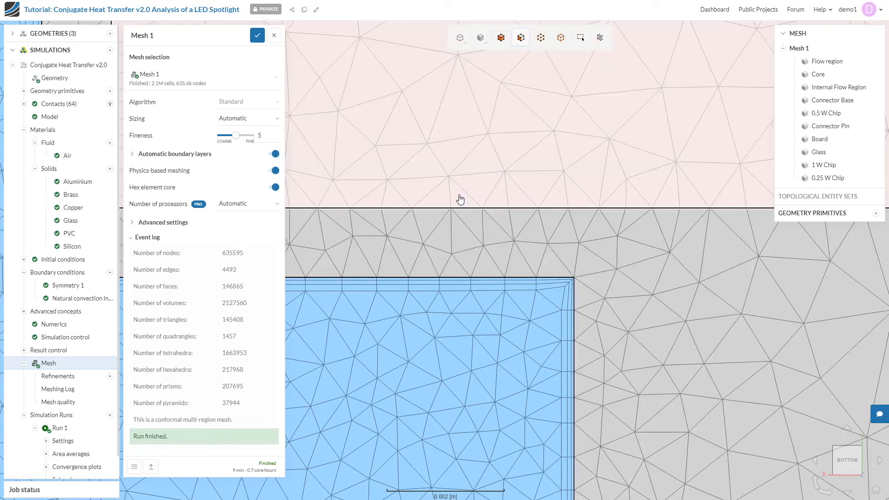
click(467, 209)
scroll(460, 200, down, 10)
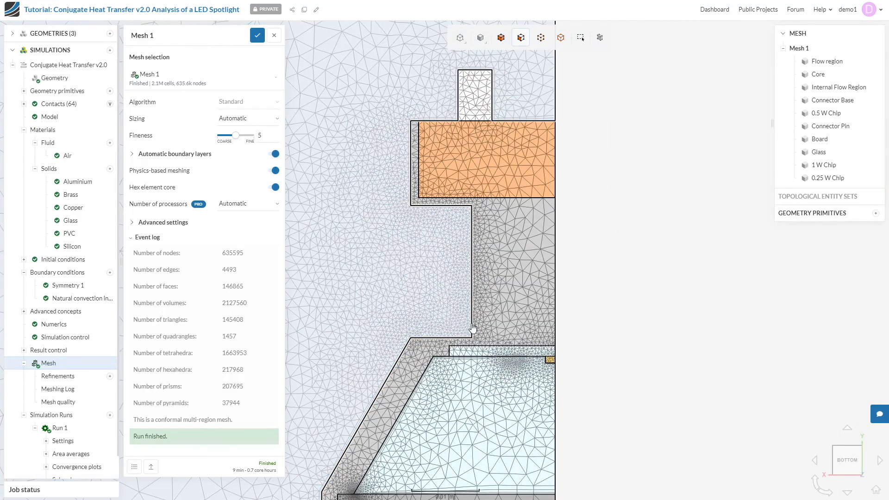
scroll(470, 327, up, 10)
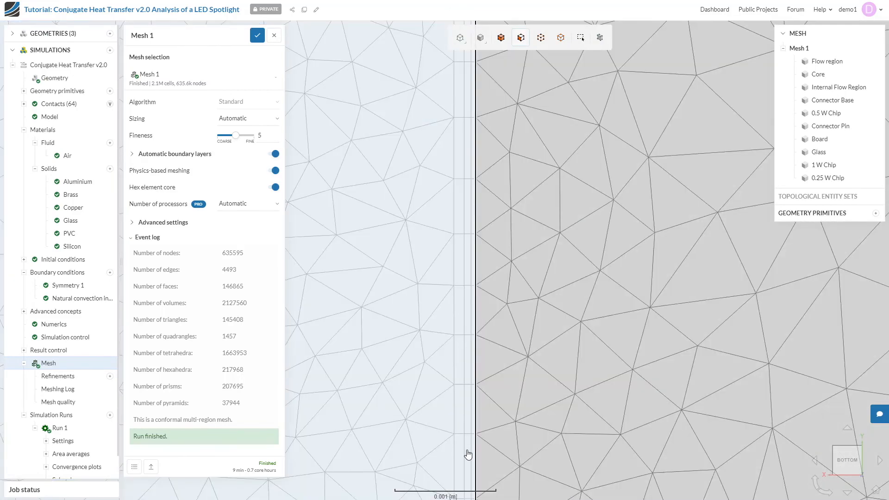
scroll(468, 454, down, 10)
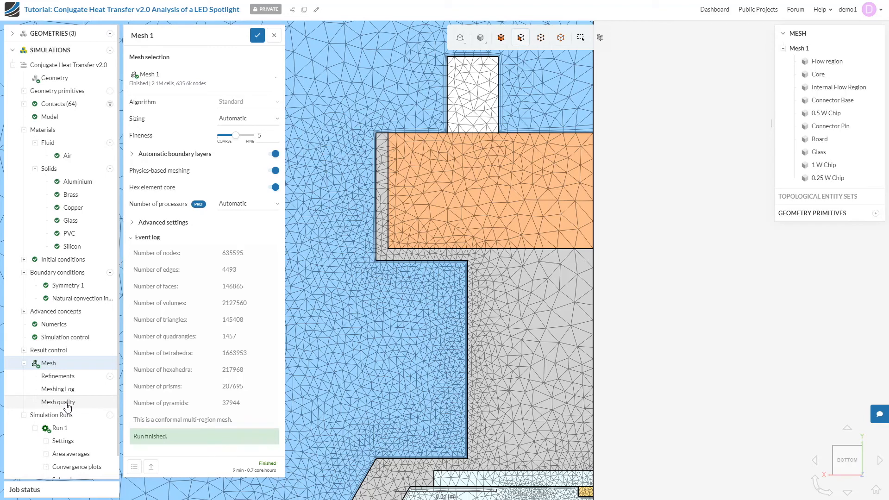
Step: Show the temperature plot of Area average 1 from the Run 1 results
scroll(67, 406, down, 1)
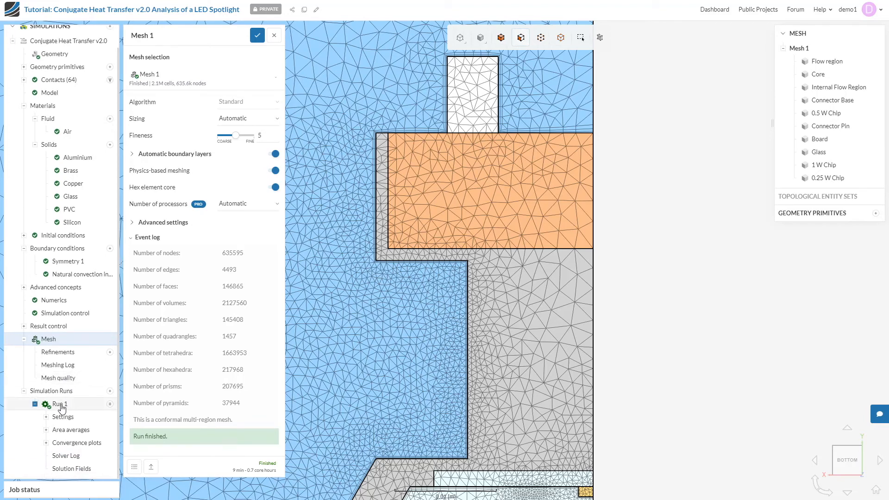
click(46, 430)
scroll(48, 436, down, 1)
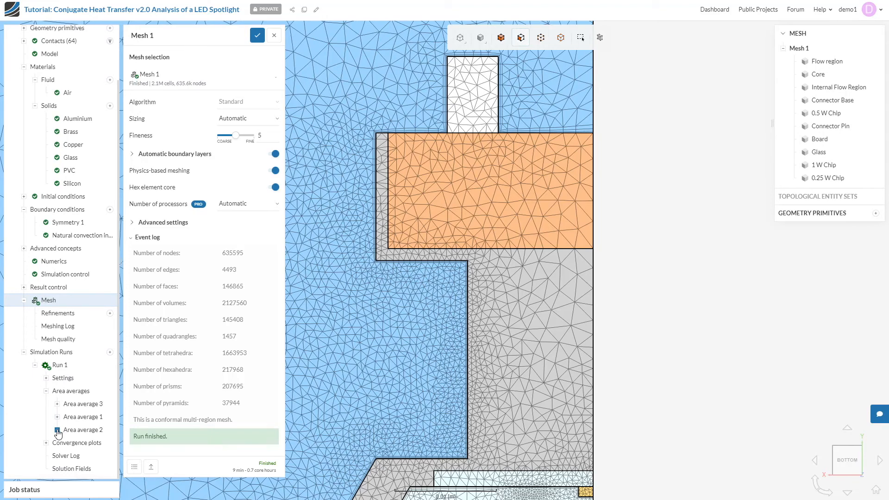
click(56, 417)
click(89, 431)
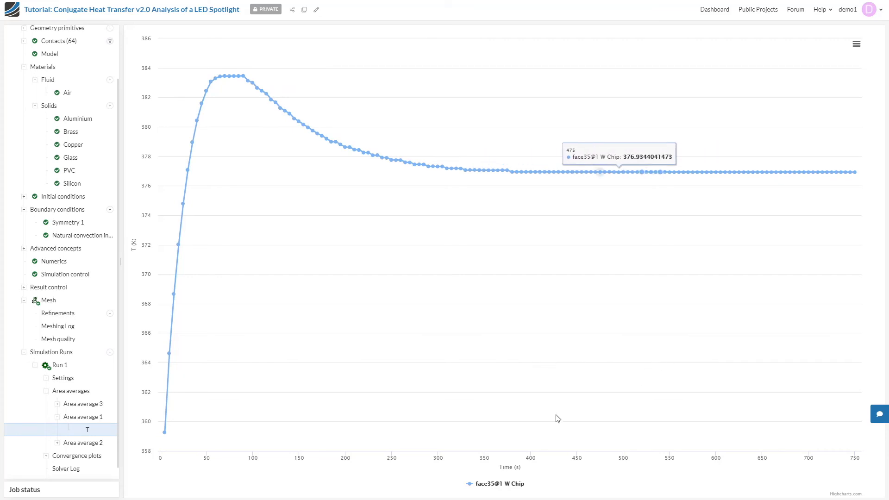
Step: Show the temperature plots of Area average 2 and Area average 3 from Run 1
click(66, 443)
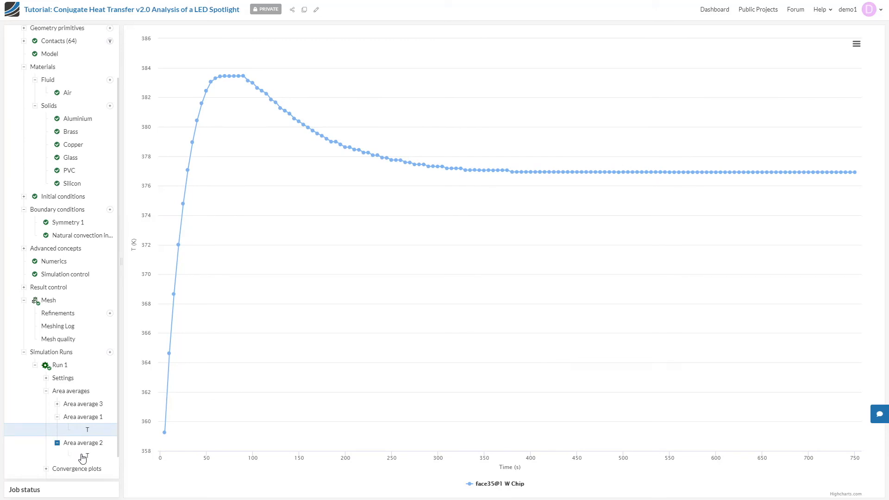
click(85, 456)
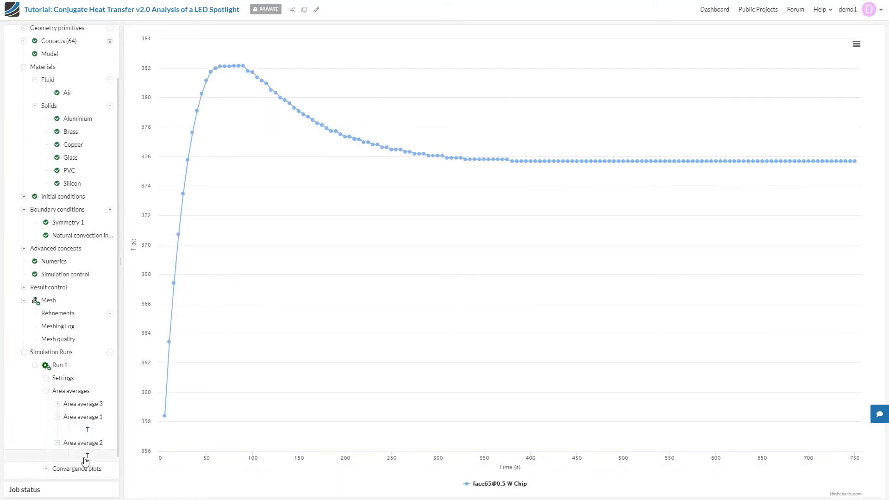
click(76, 405)
click(81, 418)
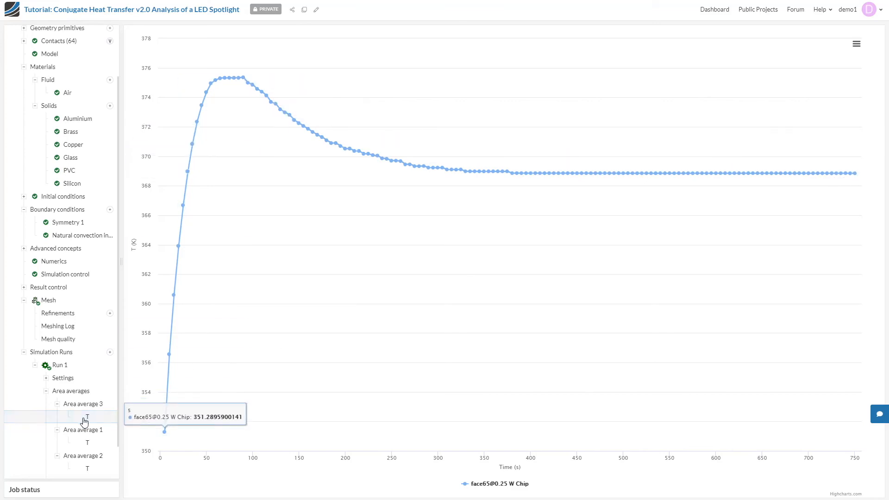
Step: Show the residuals convergence plot of Run 1
scroll(84, 422, down, 1)
click(69, 443)
scroll(73, 448, down, 2)
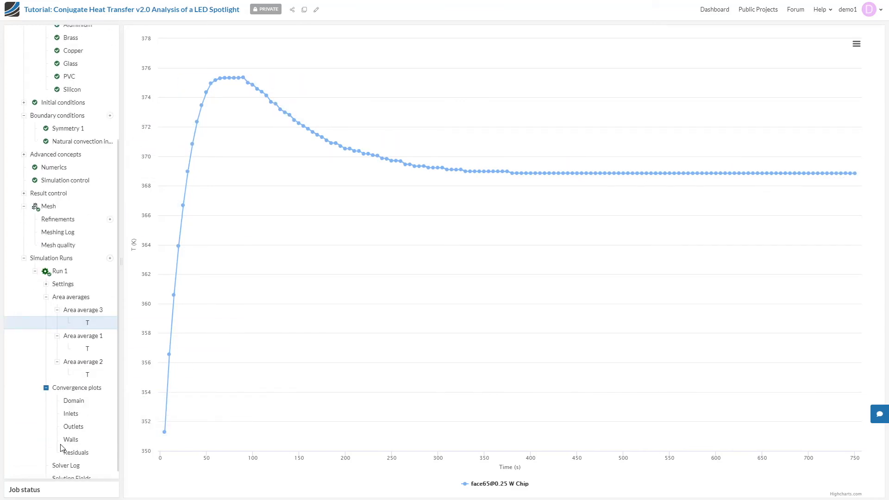
click(74, 443)
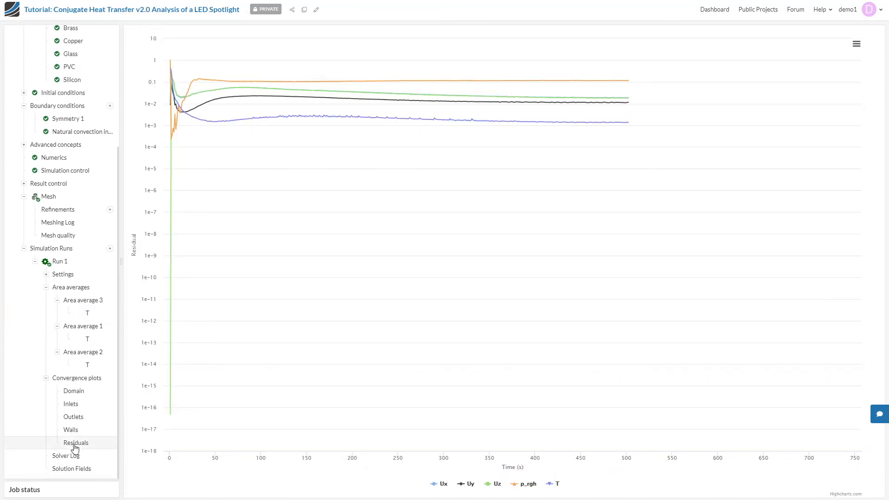
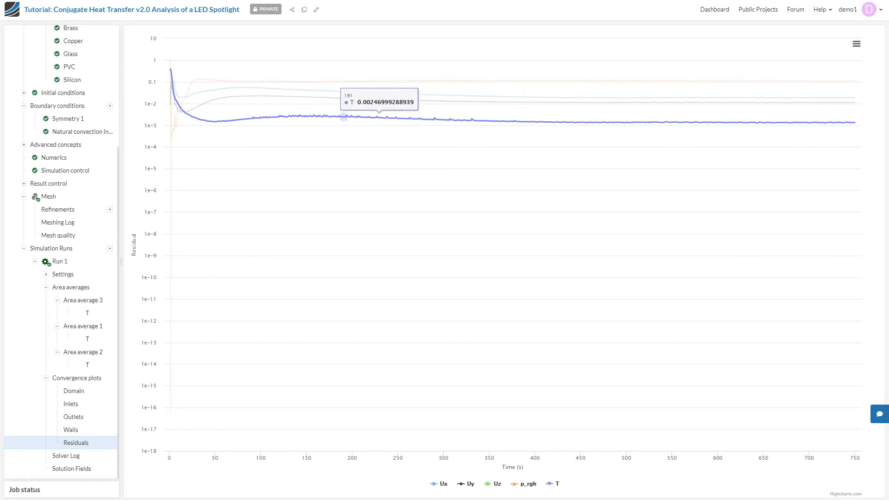
Step: Open the solution fields of Run 1 and view the temperature distribution on the spotlight's cut faces around the LED chips
click(64, 471)
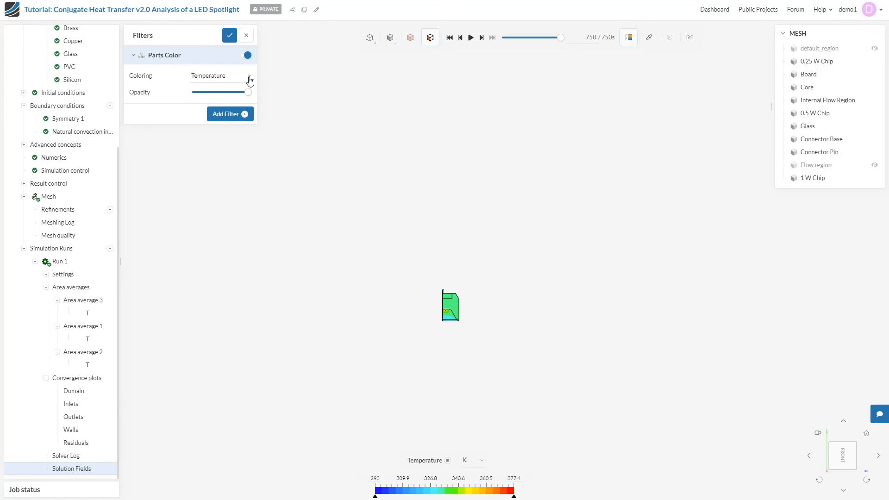
scroll(447, 319, up, 5)
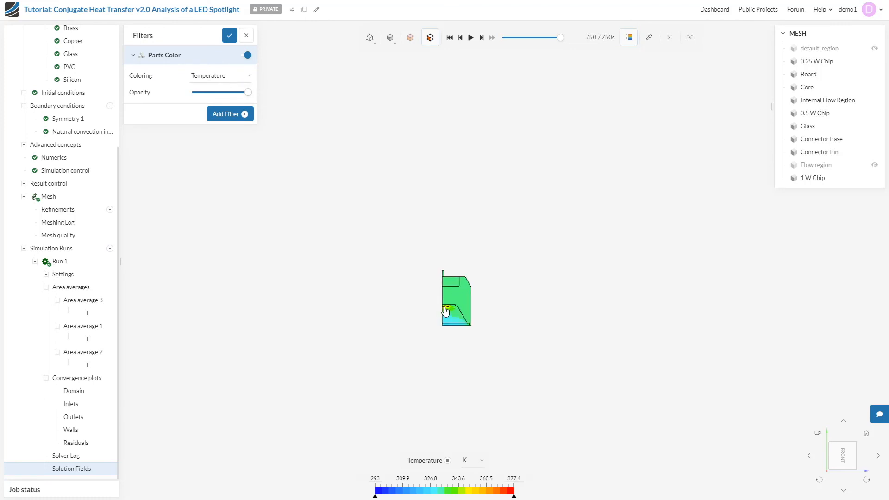
drag(381, 315, 465, 288)
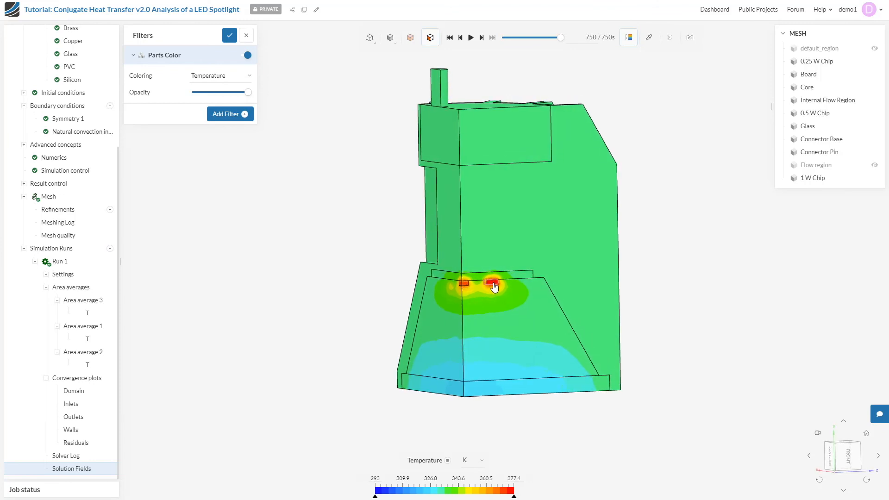
drag(381, 314, 421, 294)
drag(639, 296, 502, 305)
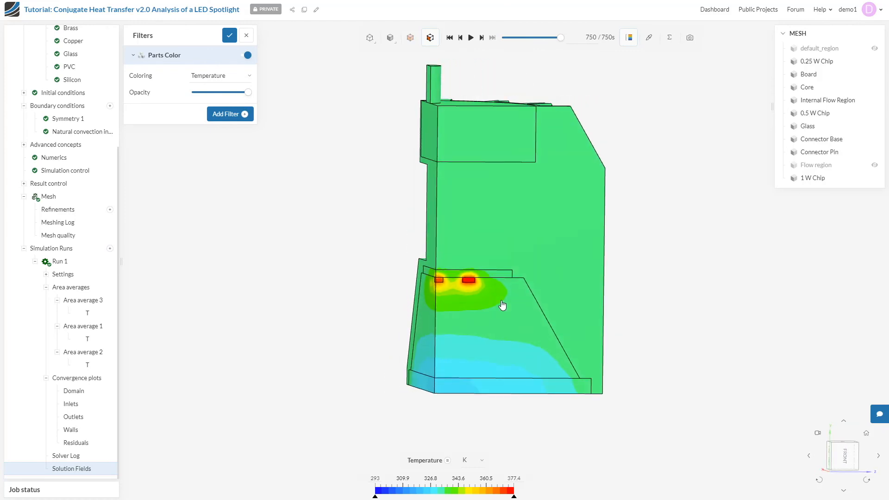
Step: Set the temperature legend to °C with a continuous color scale and view the spotlight's cut face
click(479, 460)
click(475, 471)
right_click(497, 494)
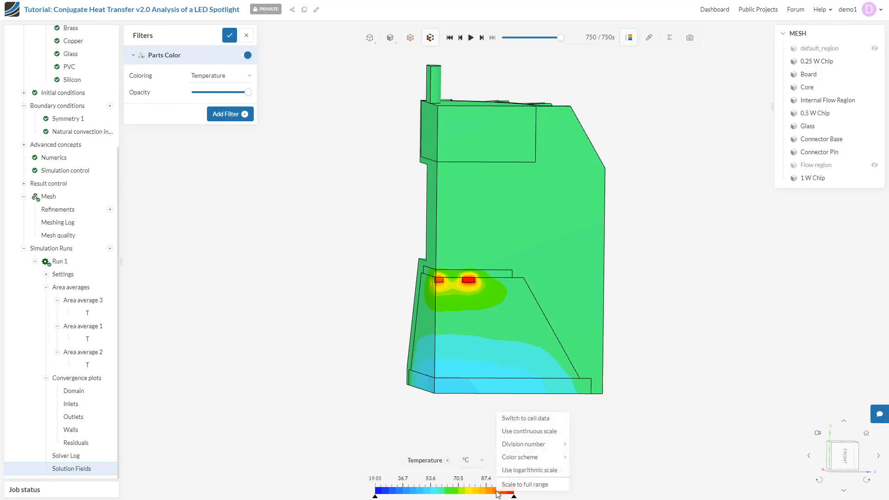
click(518, 435)
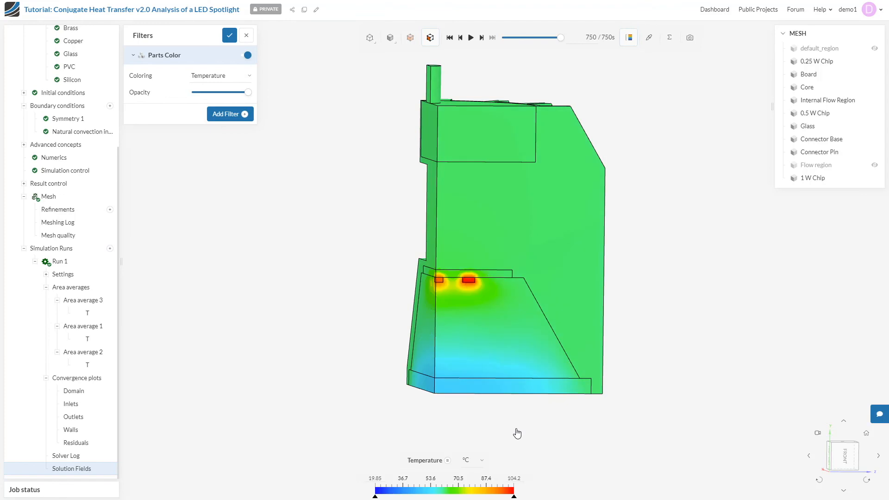
drag(520, 429, 487, 424)
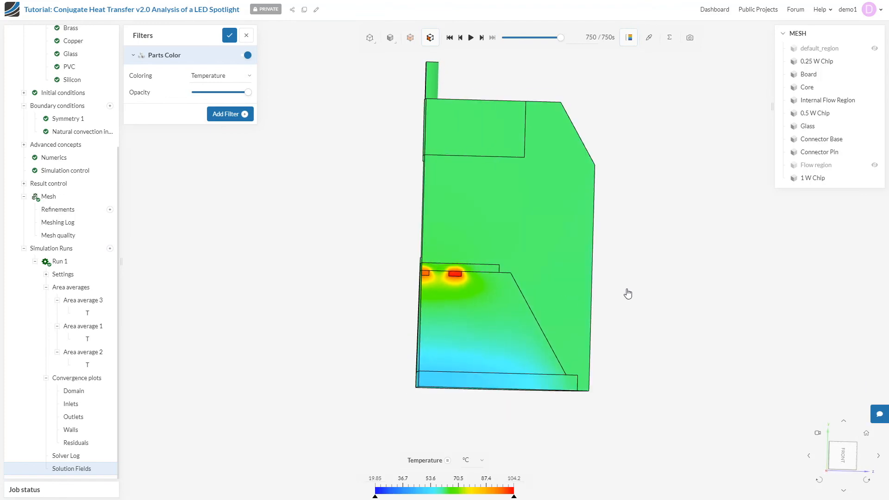
Step: Inspect the temperature at points on the spotlight's outer body, the hot LED chip and the connector base
click(648, 43)
mouse_move(561, 182)
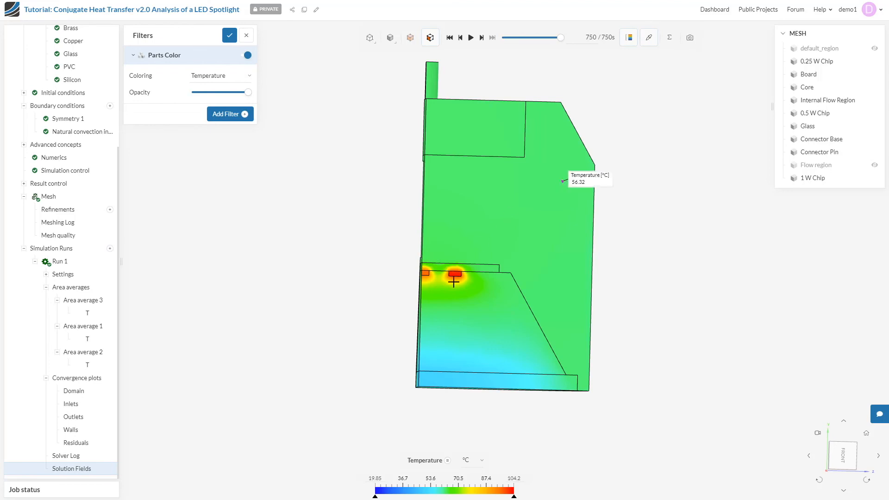
mouse_move(455, 275)
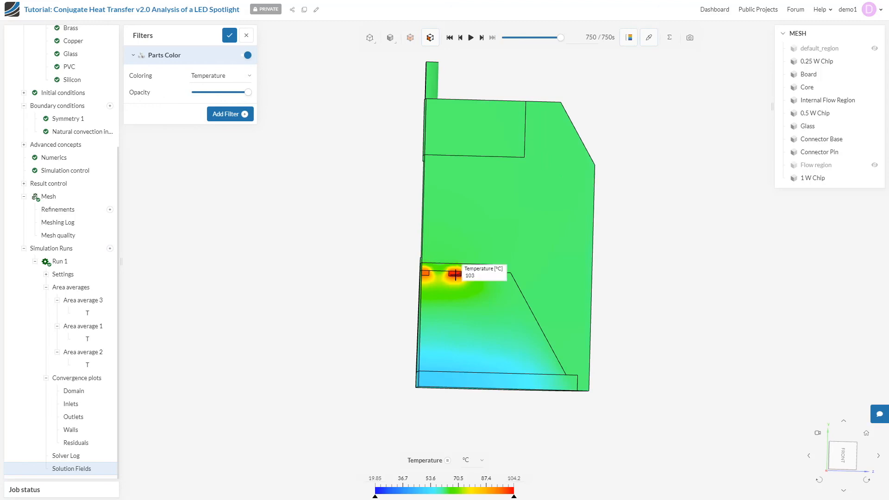
mouse_move(450, 135)
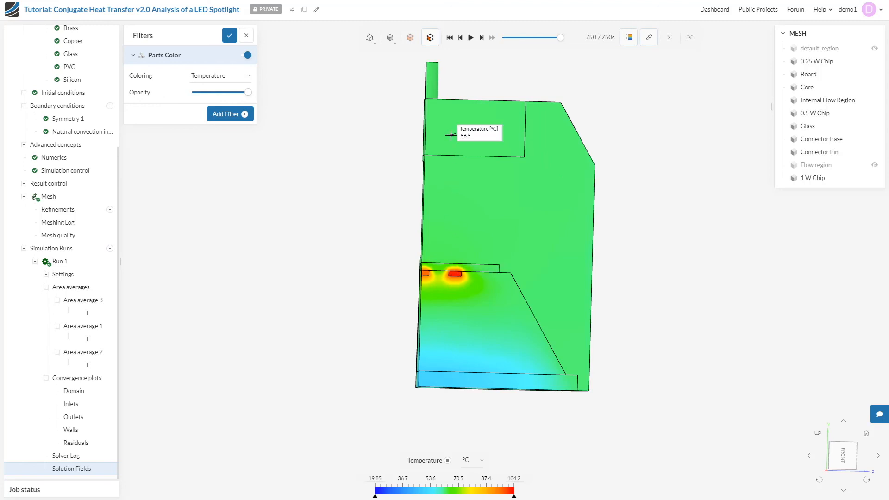
Step: Hide the Connector Base and inspect the temperature on the exposed floor of its recess
drag(663, 319, 590, 174)
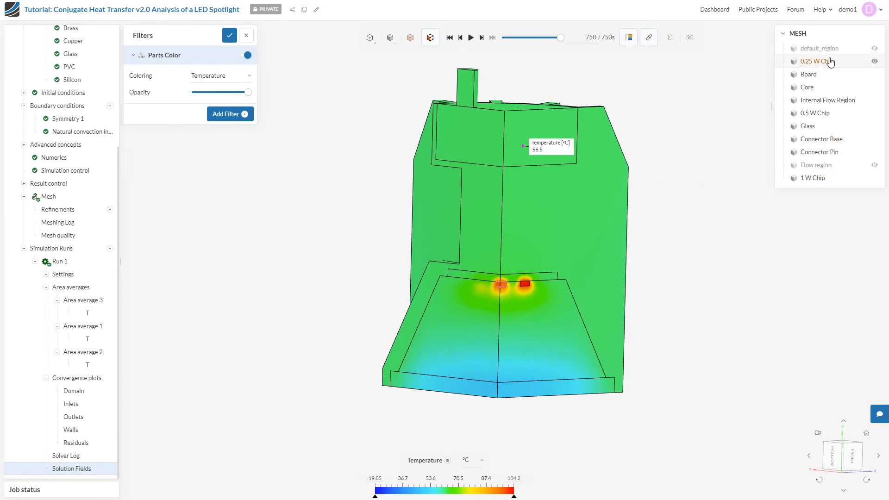
drag(714, 179, 670, 216)
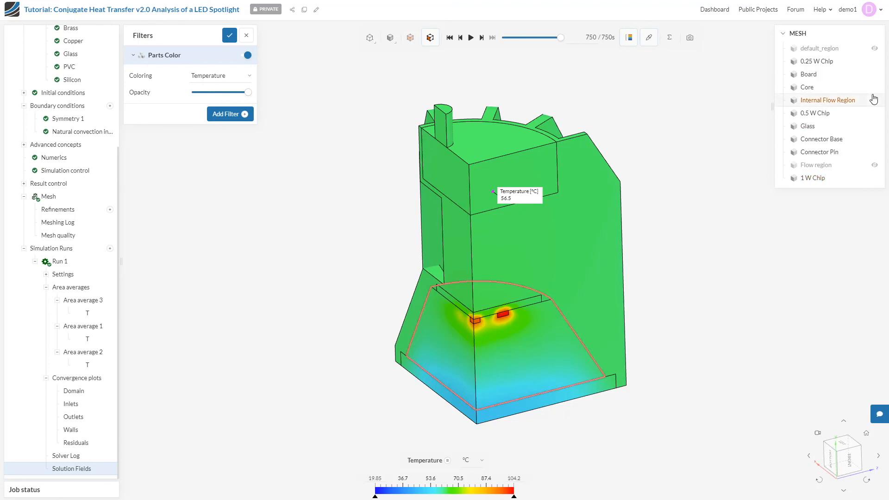
click(873, 140)
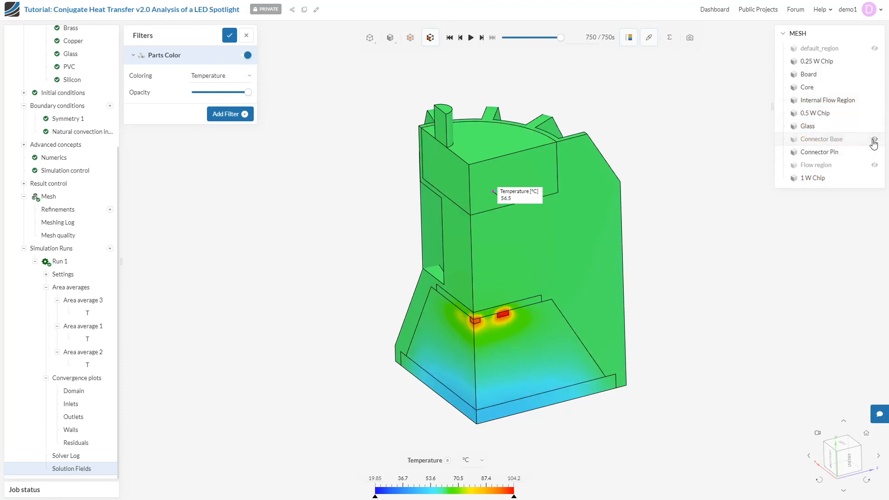
drag(722, 154, 747, 154)
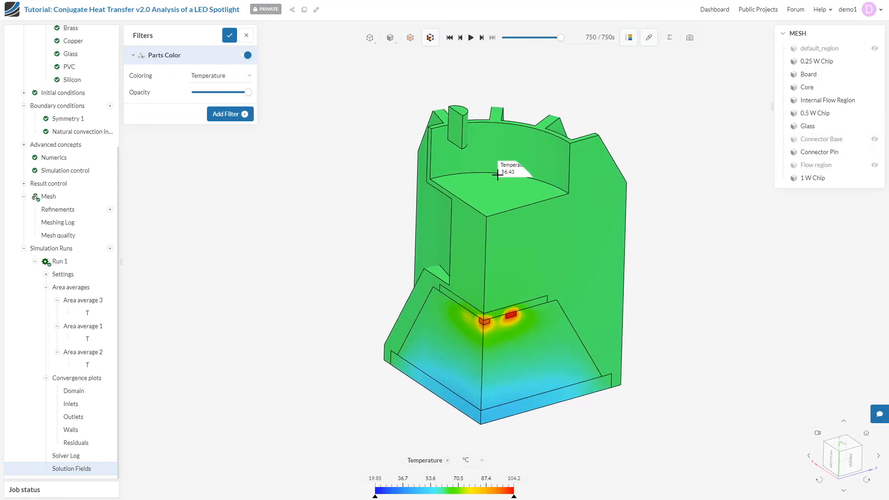
drag(375, 196, 497, 185)
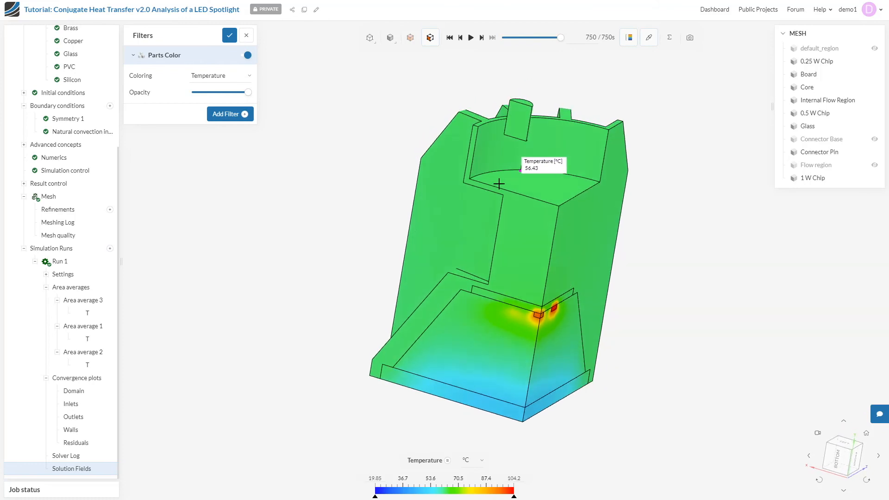
scroll(521, 173, up, 1)
scroll(520, 173, up, 4)
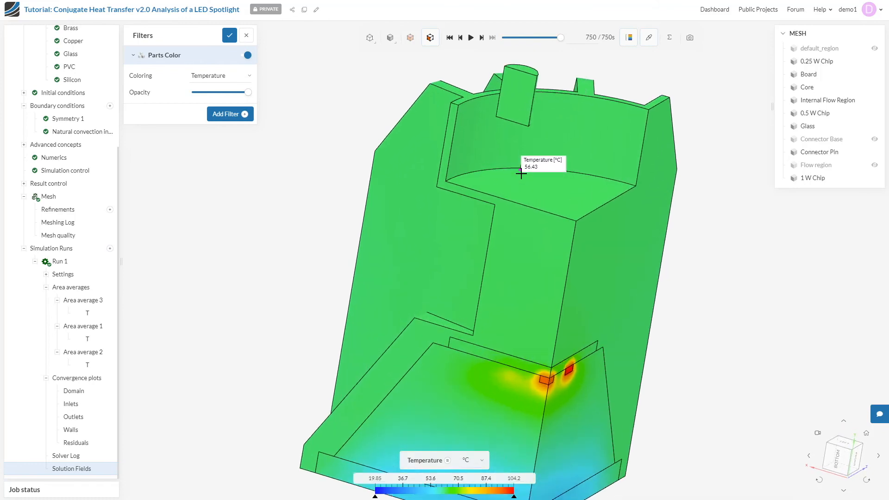
mouse_move(341, 186)
mouse_down()
mouse_move(411, 169)
mouse_move(420, 181)
mouse_move(331, 181)
mouse_up()
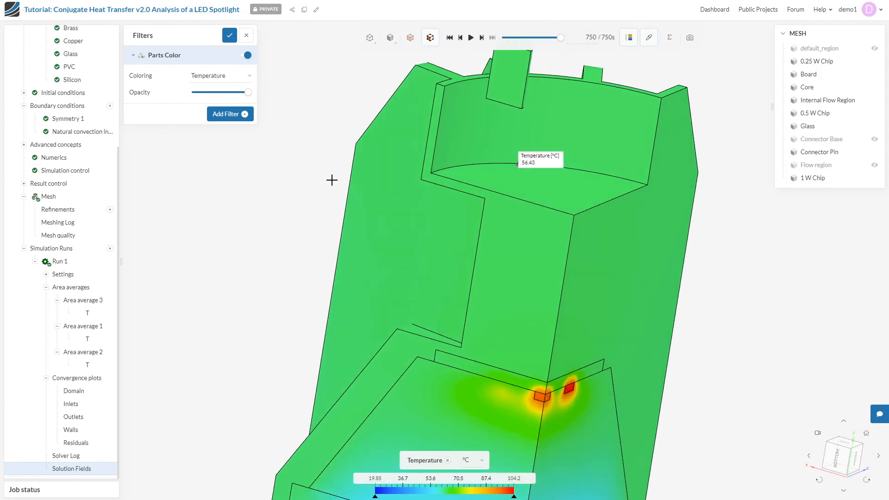
Step: Color the parts by velocity magnitude and make the Flow region visible
click(250, 76)
mouse_move(240, 140)
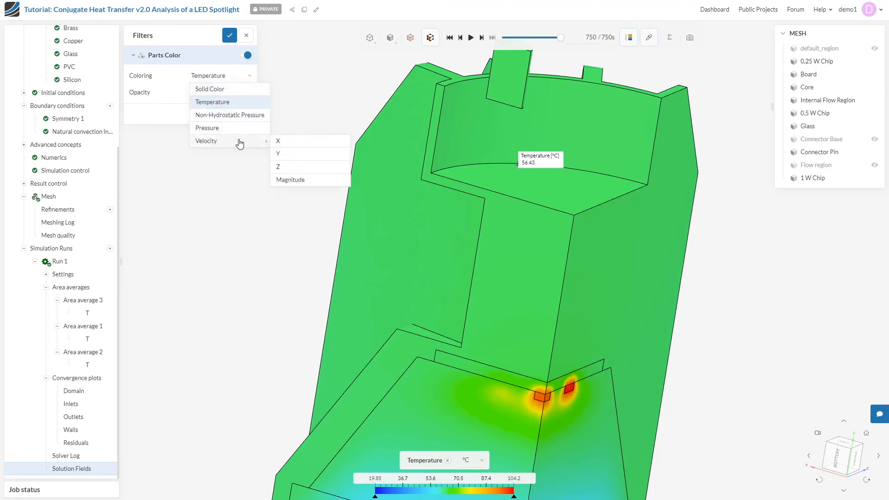
click(284, 179)
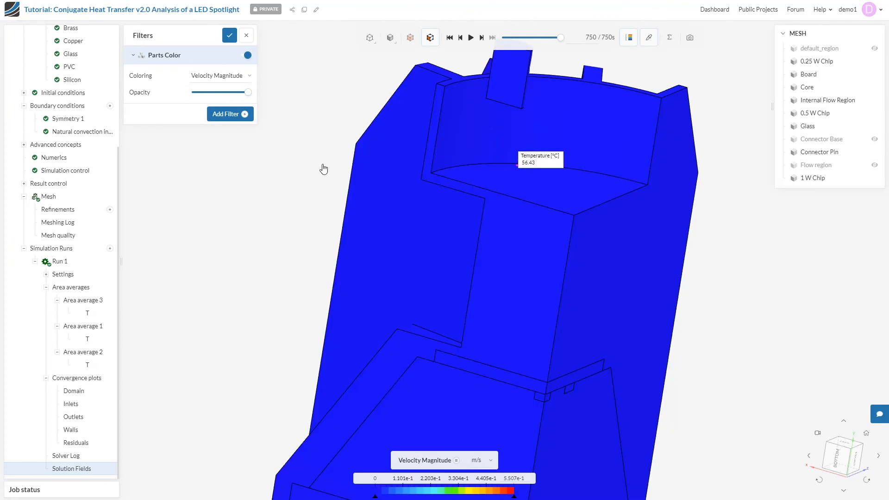
scroll(430, 163, down, 2)
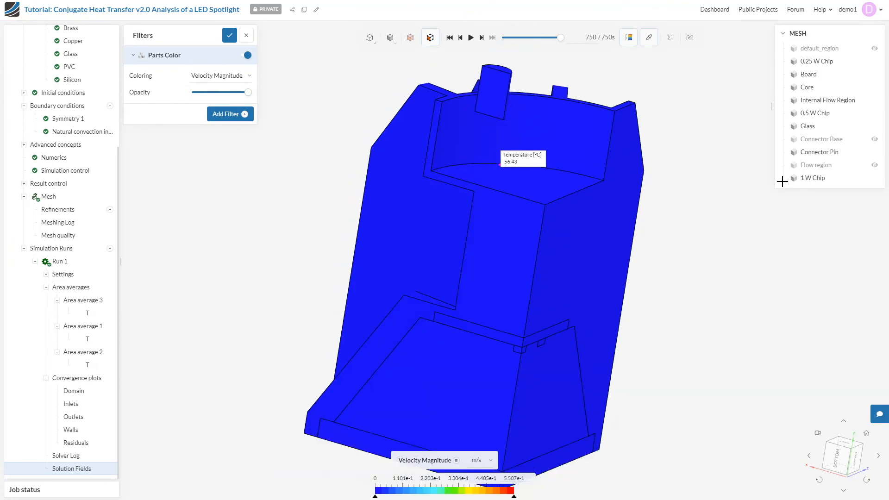
click(874, 165)
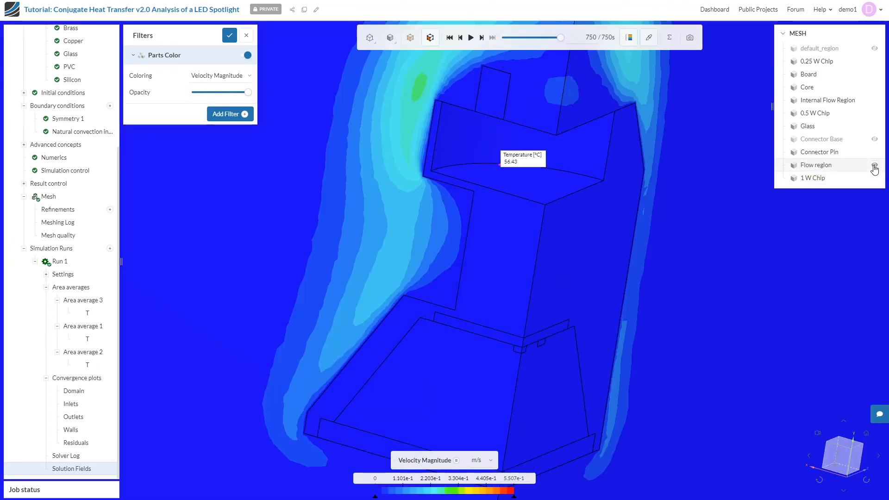
Step: Examine the velocity magnitude of the air plume above the spotlight across the full height of the flow region
drag(708, 197, 488, 200)
scroll(488, 200, down, 4)
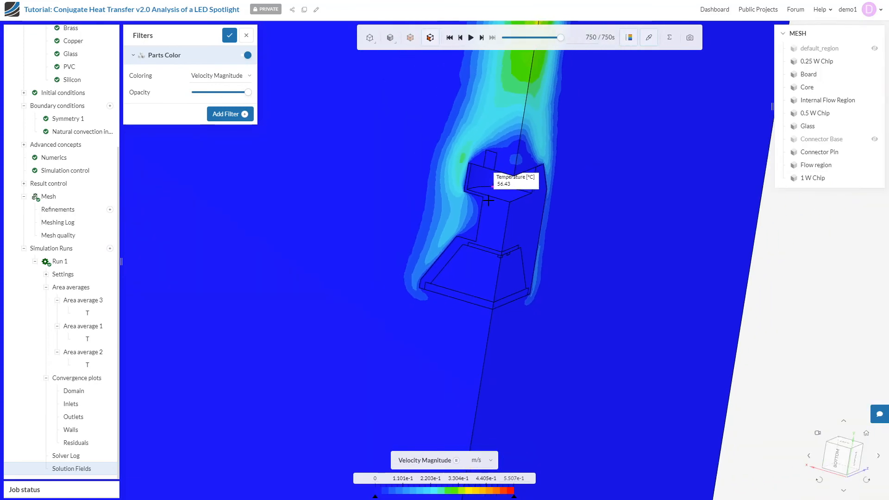
scroll(526, 173, down, 5)
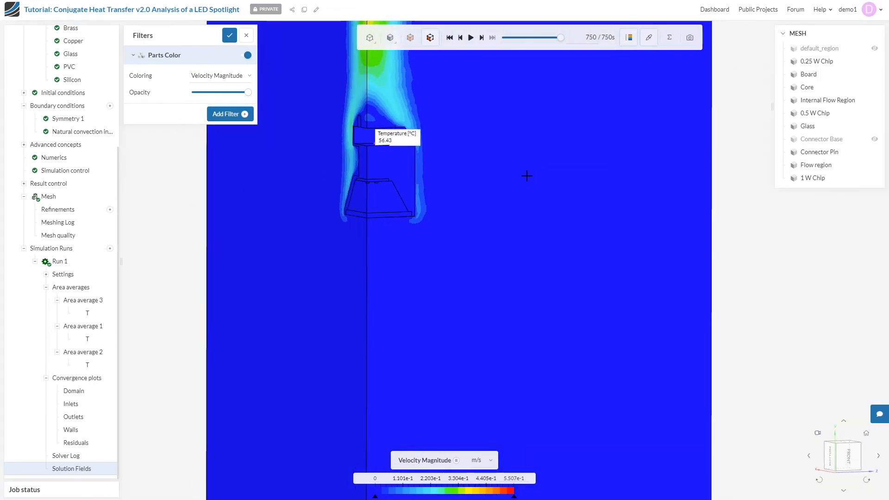
scroll(523, 172, down, 3)
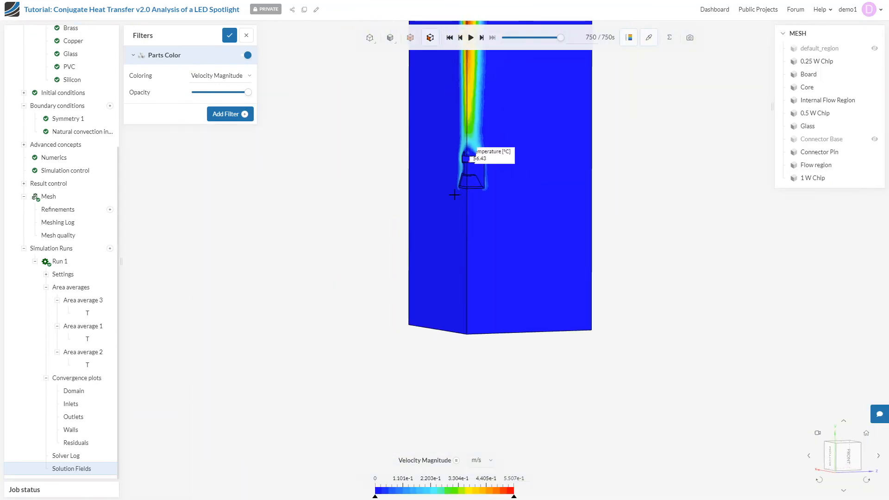
scroll(372, 193, down, 2)
right_drag(376, 183, 378, 251)
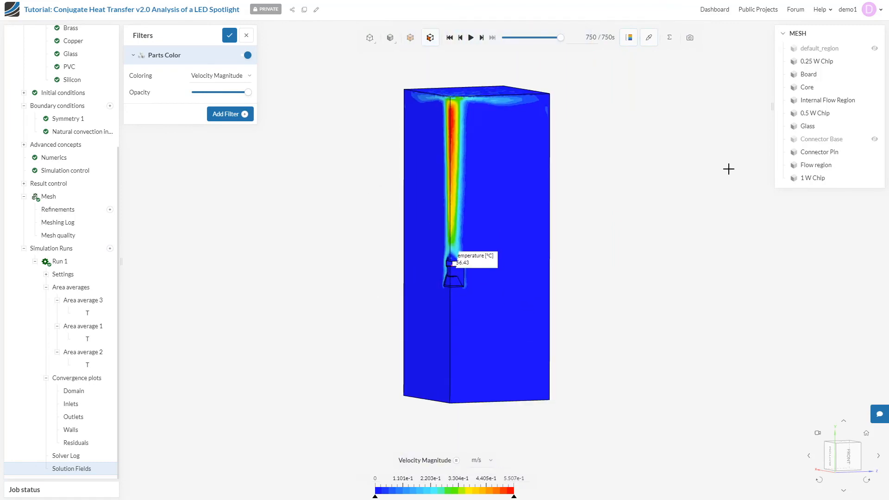
click(837, 465)
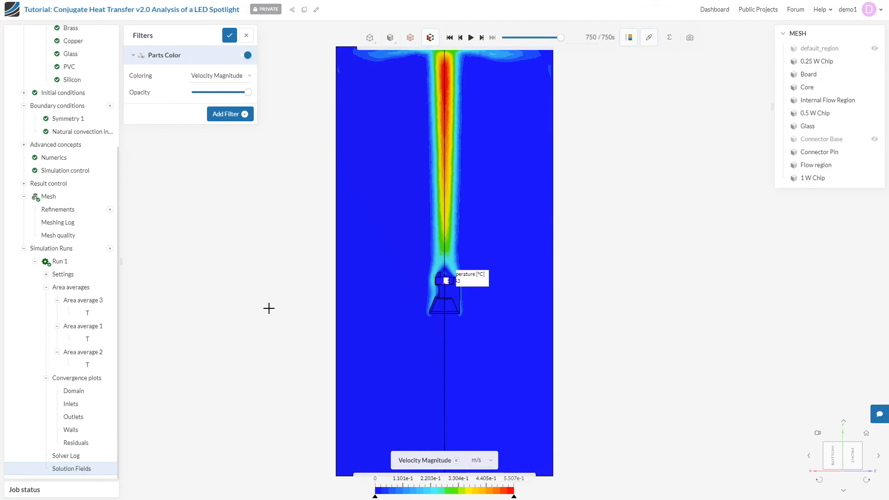
drag(272, 287, 187, 294)
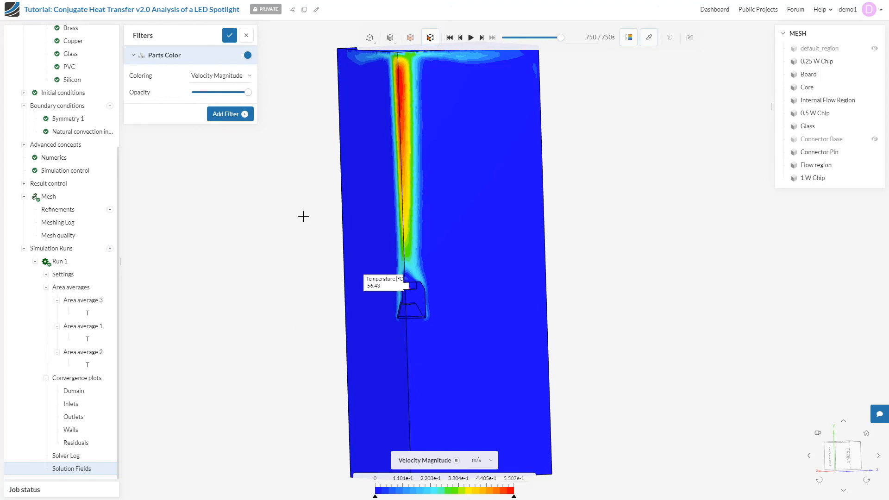
drag(304, 206, 366, 196)
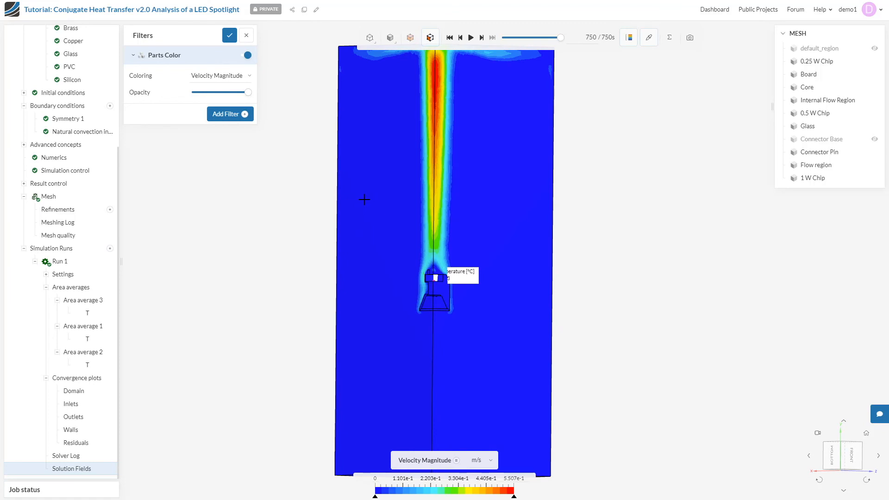
Step: Color the parts by temperature and add a Particle Trace filter
click(237, 78)
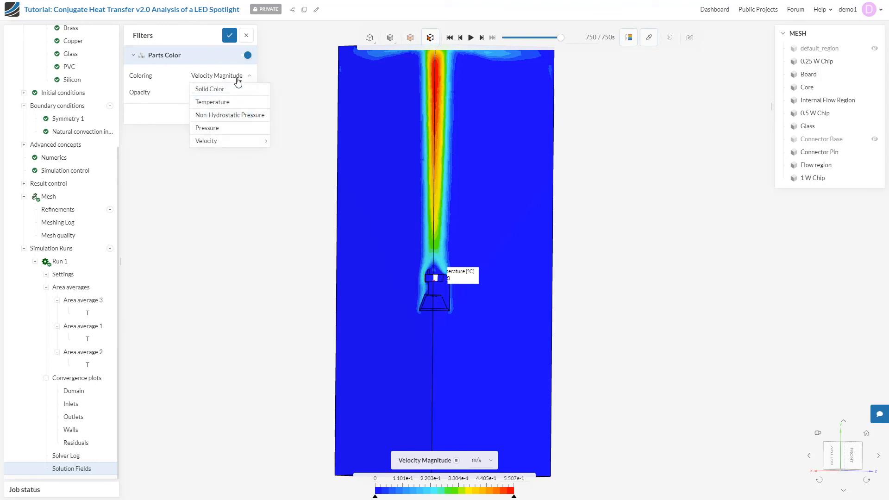
click(229, 101)
click(223, 118)
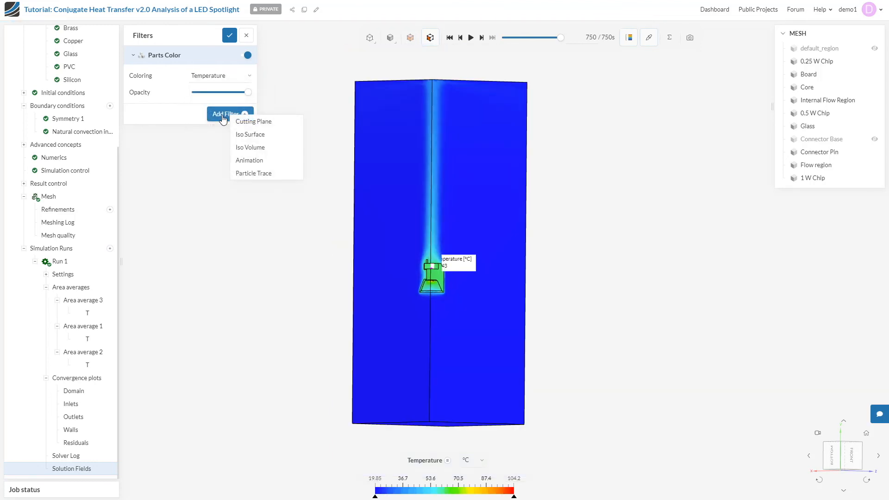
click(252, 174)
Step: Set the spacing of Particle Trace 1 to 9.7e-3 and color the traces by temperature
click(238, 143)
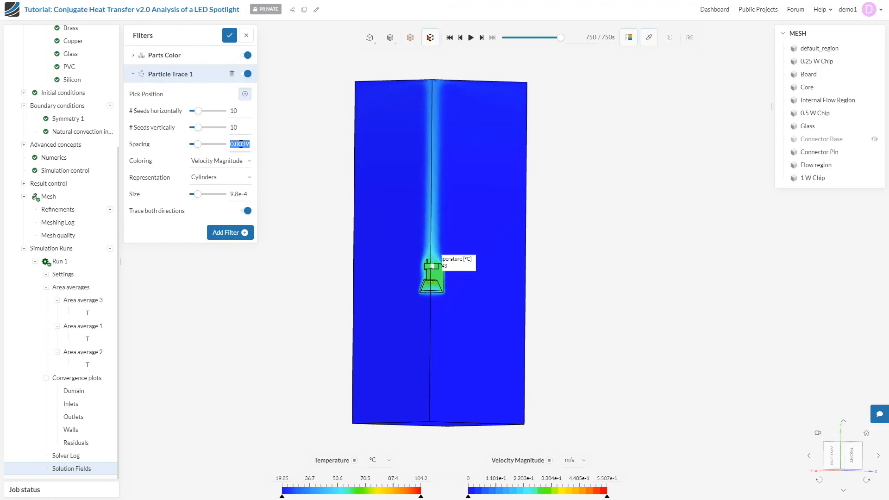
text(9.7e-3)
click(236, 162)
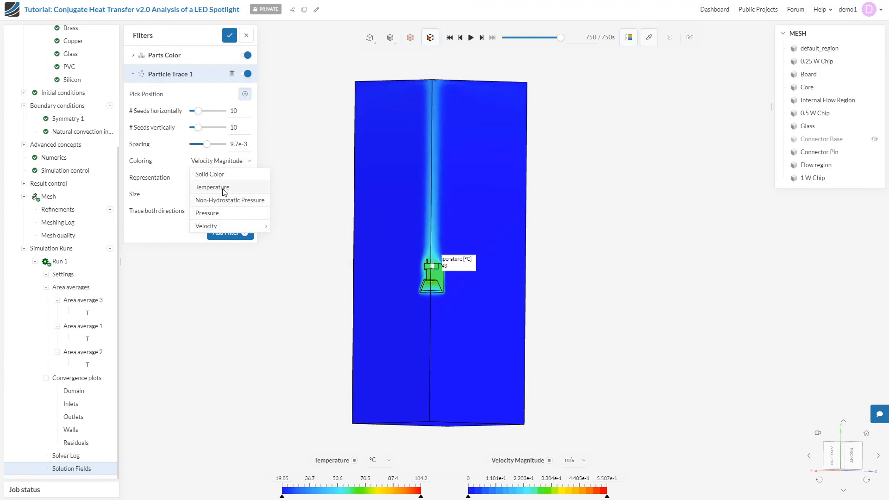
click(229, 187)
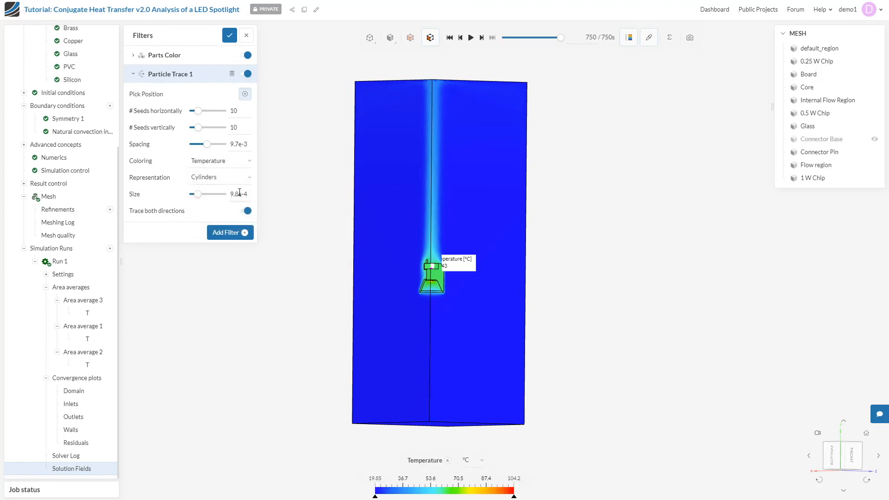
Step: Place the seeds of Particle Trace 1 on the bottom face of the Flow region, directly beneath the spotlight at the symmetry corner
drag(281, 351, 300, 238)
click(845, 467)
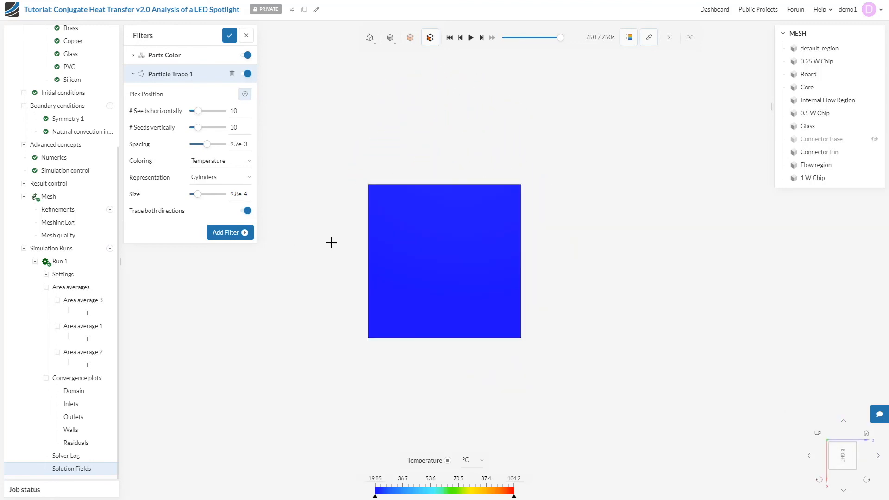
click(245, 94)
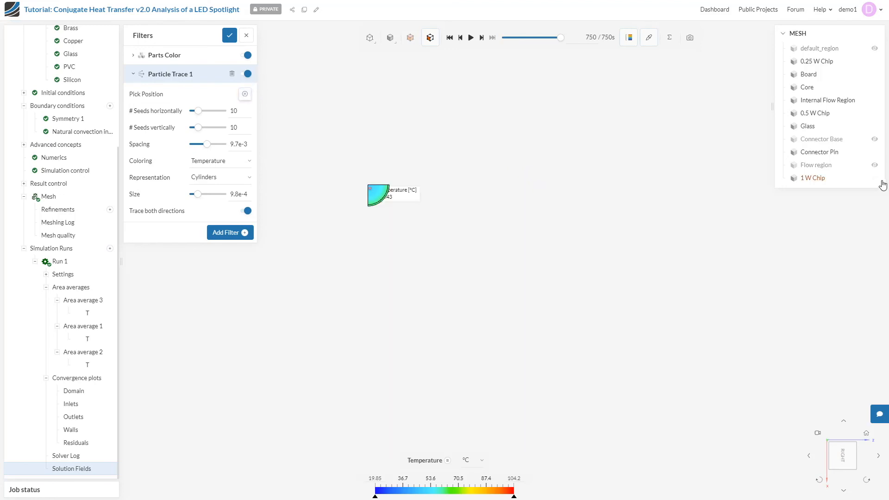
click(875, 165)
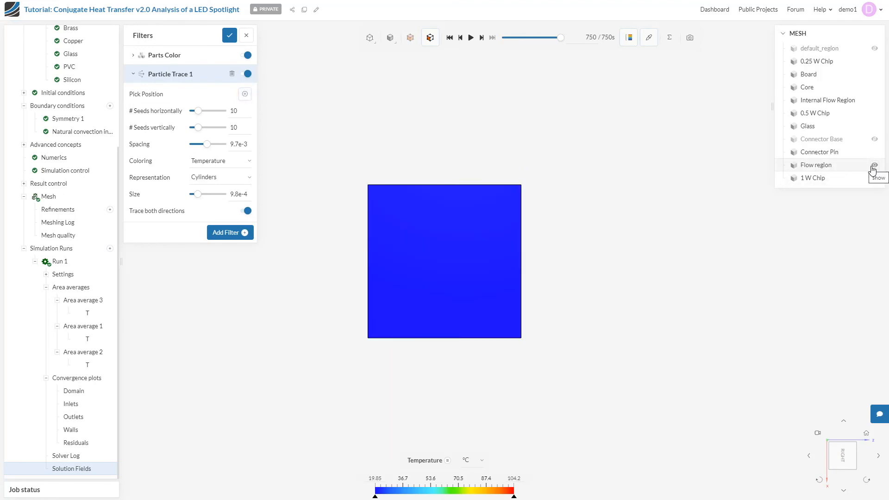
click(377, 195)
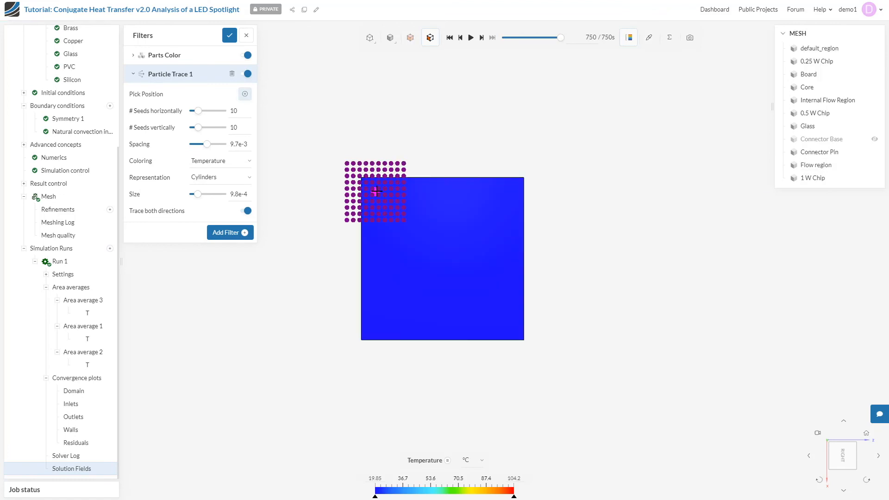
Step: Hide the Flow region and examine the temperature-colored particle traces below and above the spotlight
drag(399, 152, 398, 290)
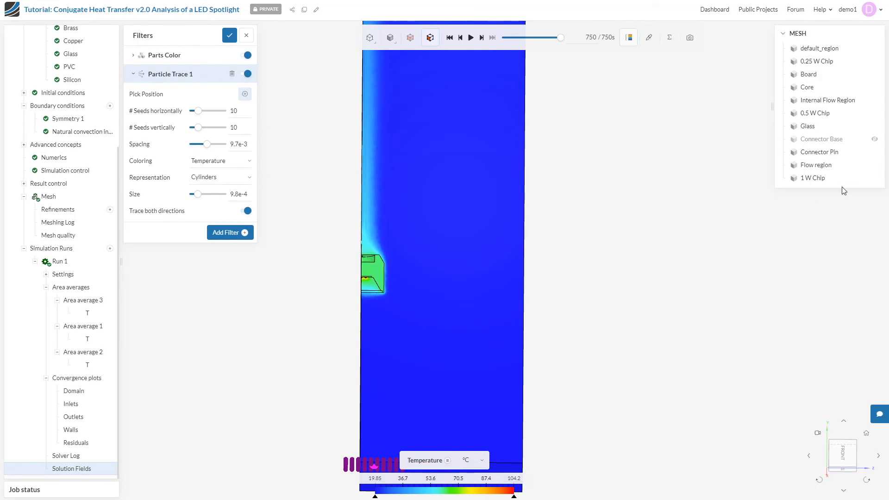
click(874, 165)
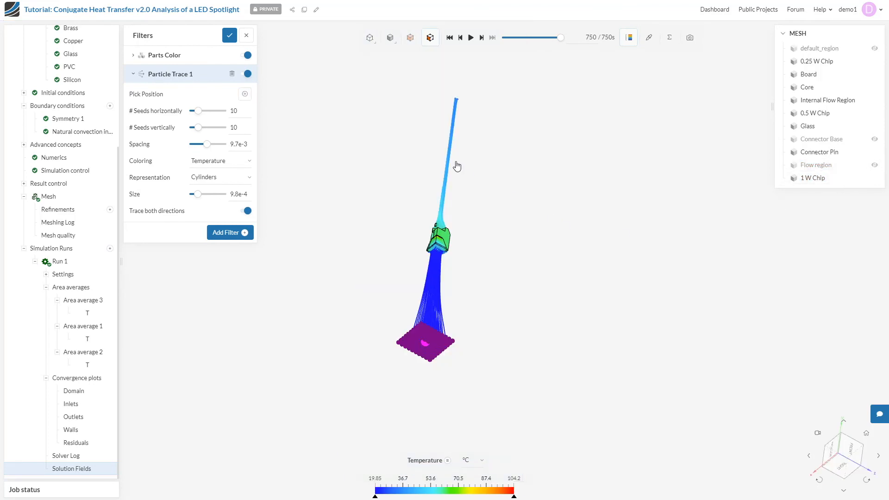
drag(429, 183, 333, 254)
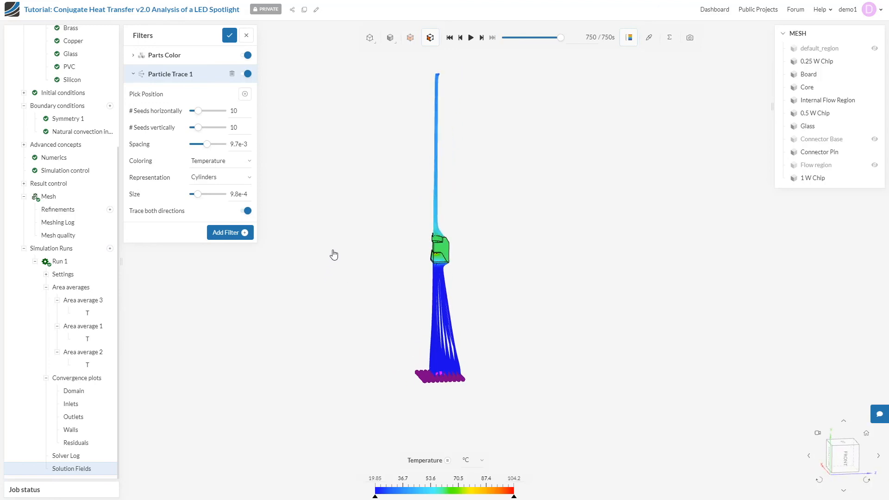
drag(520, 364, 514, 325)
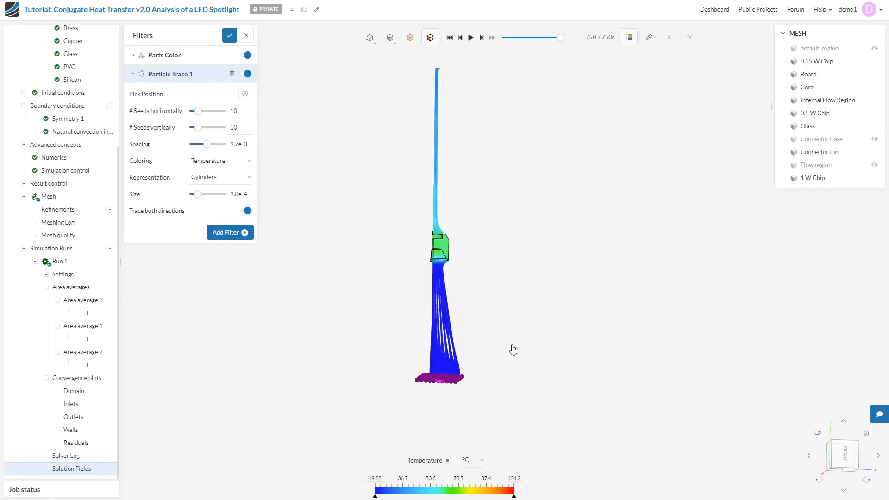
Step: Show the Flow region again and add a second Particle Trace filter with a spacing of 9.7e-3
click(874, 166)
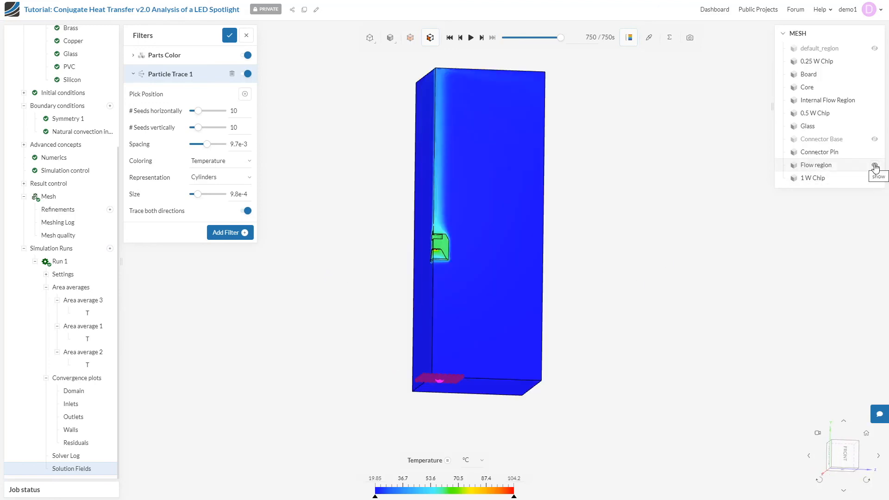
drag(655, 293, 617, 227)
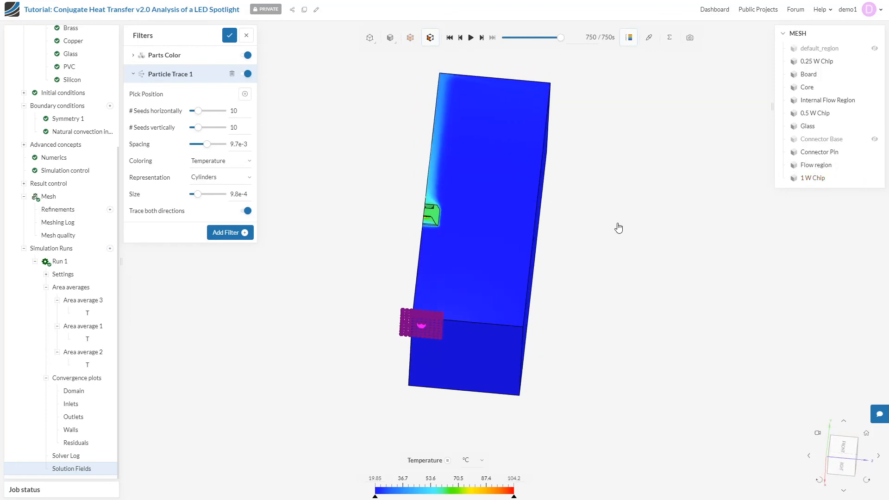
click(227, 233)
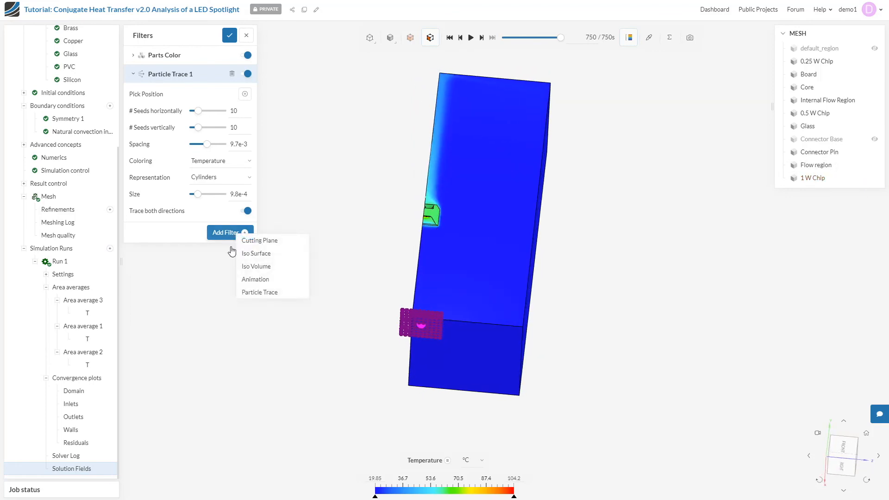
click(256, 291)
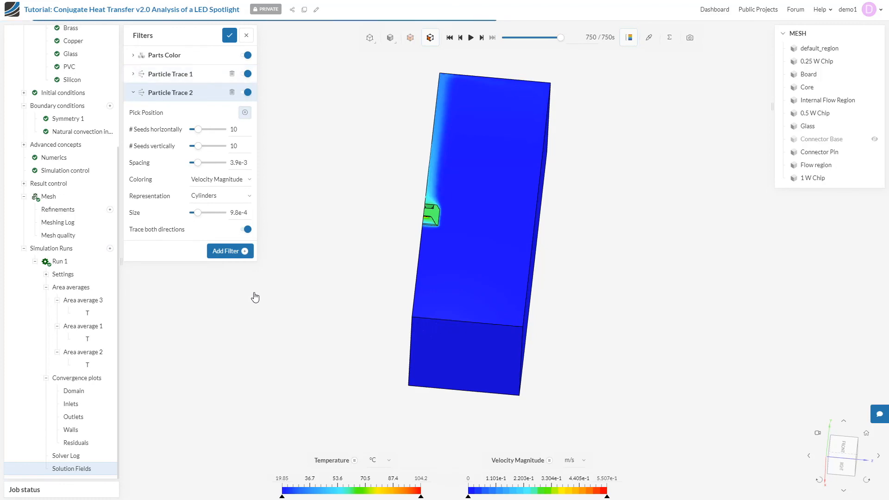
click(240, 162)
text(9)
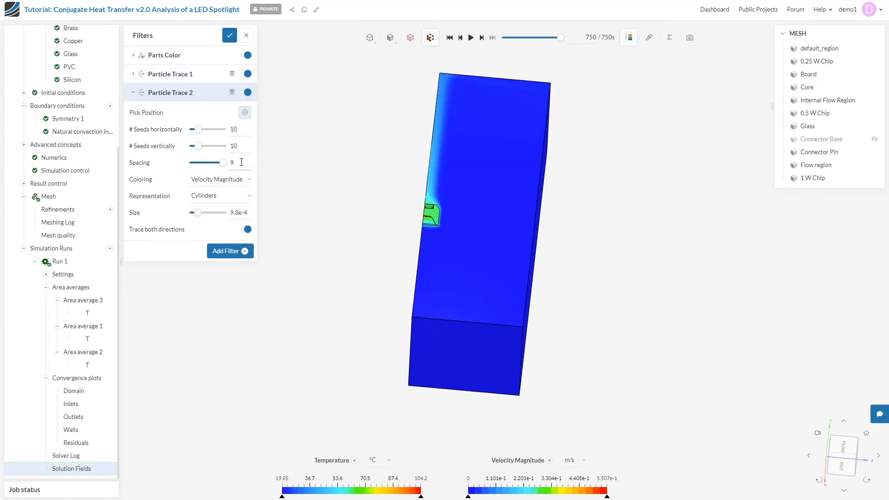
text(.7e-3)
Step: Place the seeds of Particle Trace 2 on the outer side face of the Flow region, at the height of the spotlight
drag(624, 237, 646, 349)
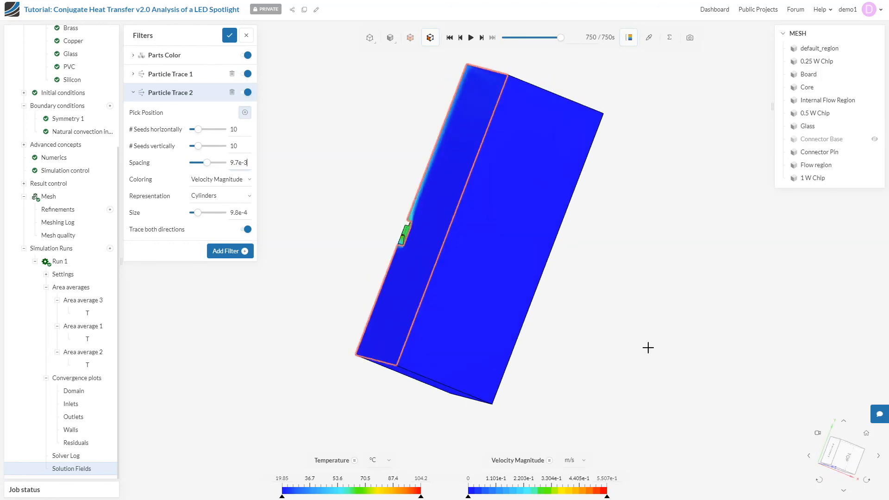
click(848, 459)
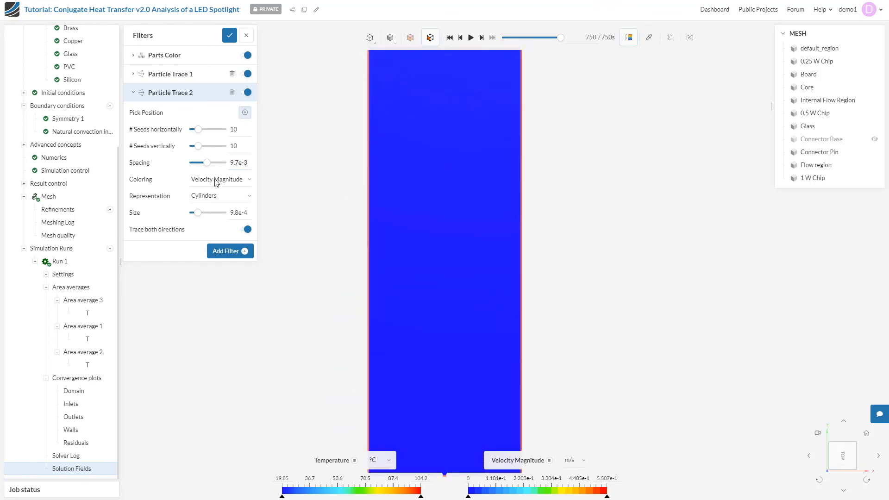
click(244, 113)
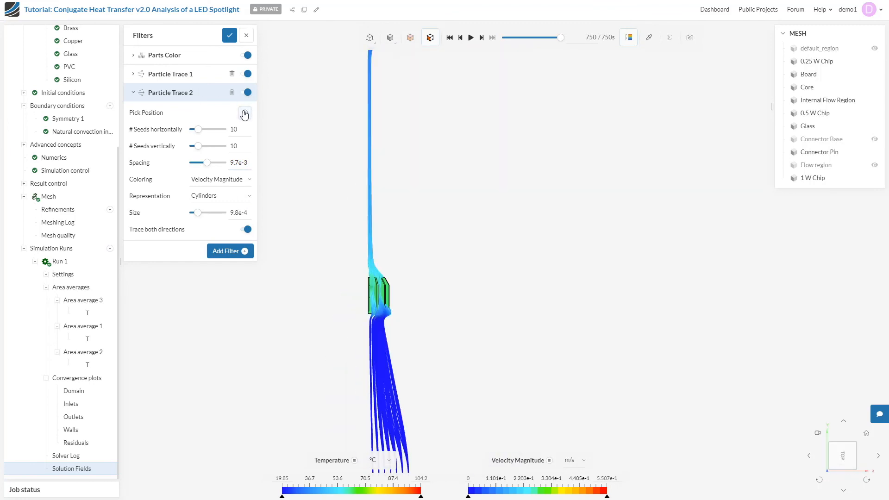
click(395, 317)
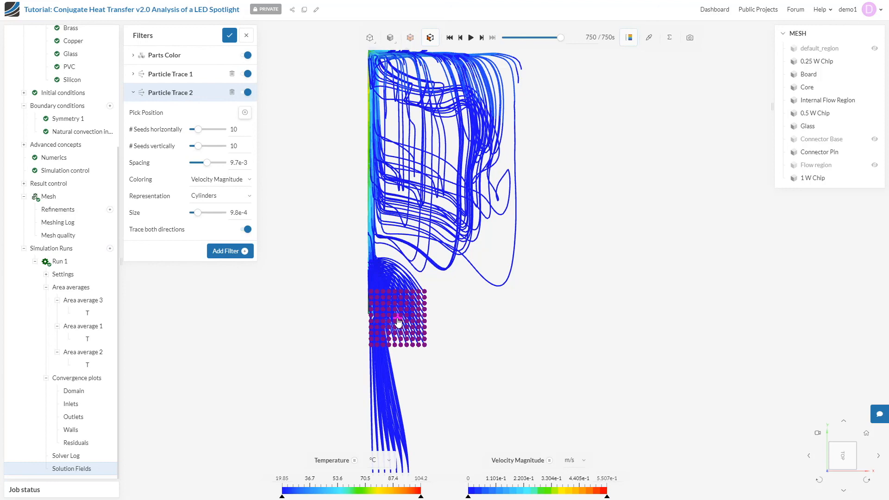
Step: Examine the velocity-colored traces from the side-face seeds together with the traces from the bottom seeds around the spotlight
drag(398, 321, 658, 281)
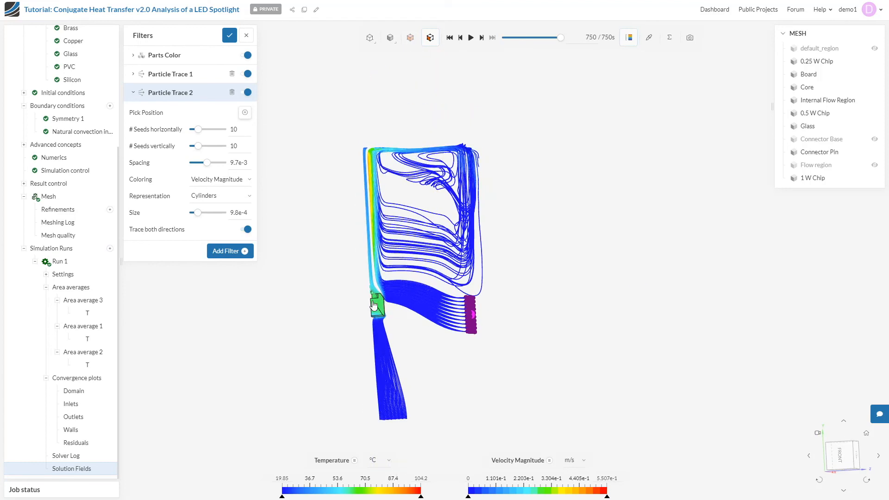
scroll(374, 306, up, 2)
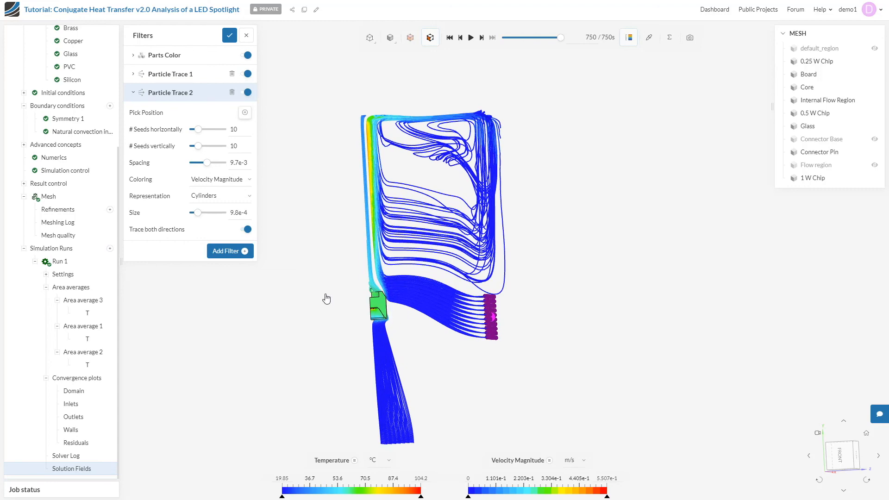
mouse_move(323, 299)
mouse_down()
mouse_move(673, 301)
mouse_move(316, 296)
mouse_up()
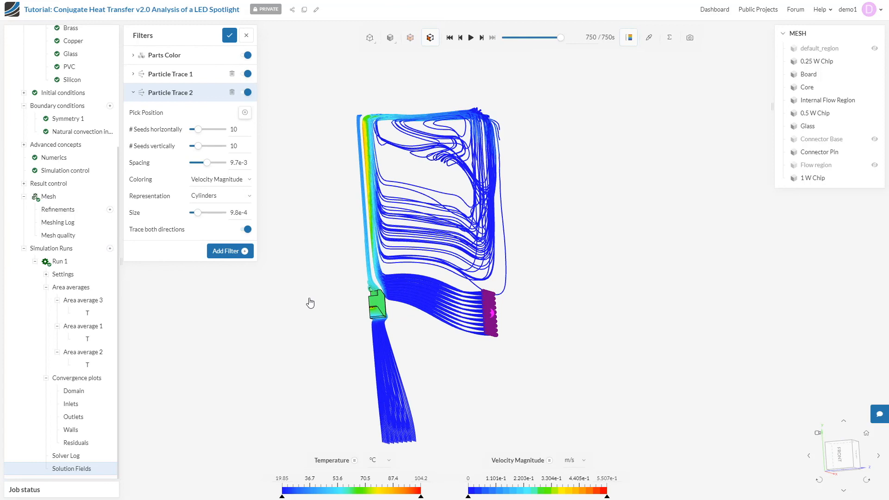
Step: Add an Animation filter with the Particle Trace animation type and play it to view the flow around the spotlight
click(228, 258)
click(245, 296)
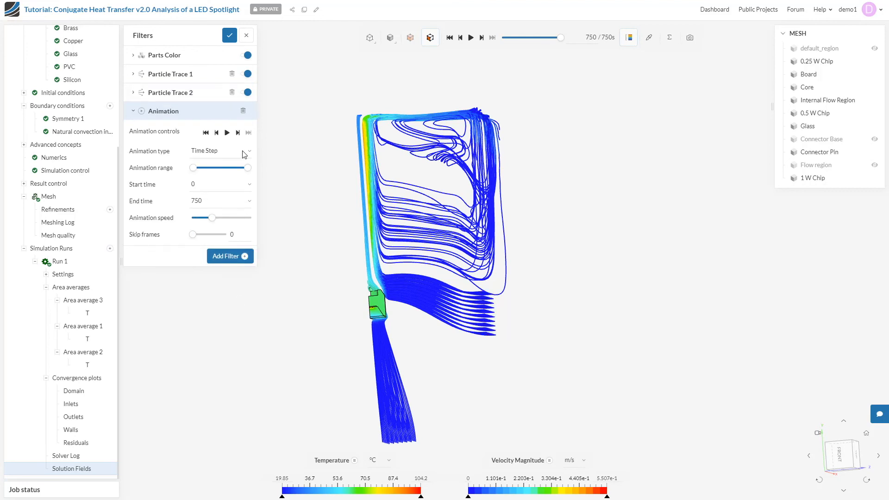
click(242, 151)
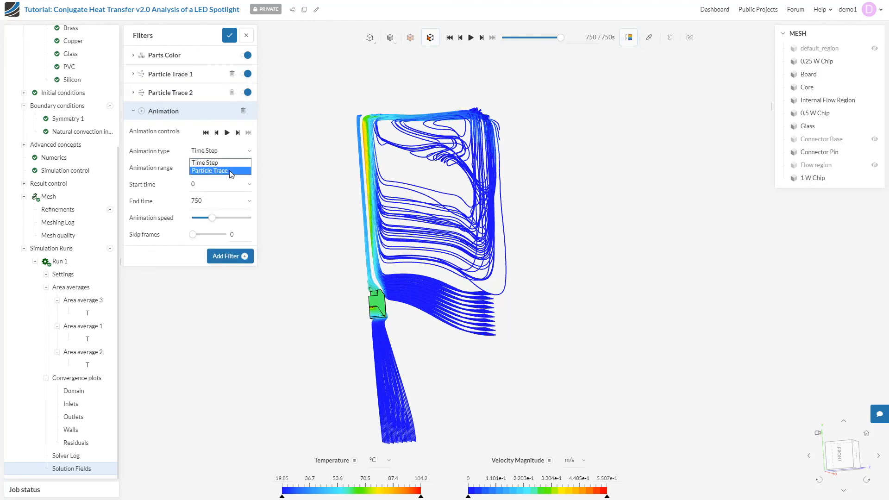
click(230, 171)
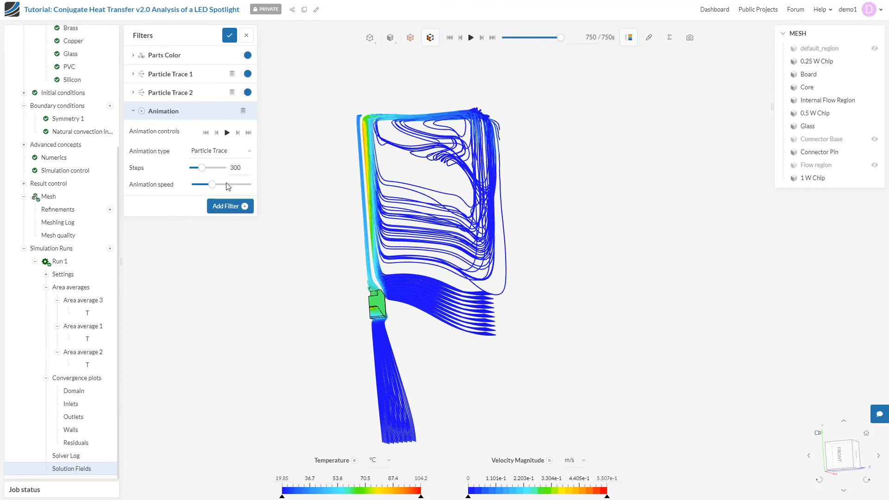
click(227, 133)
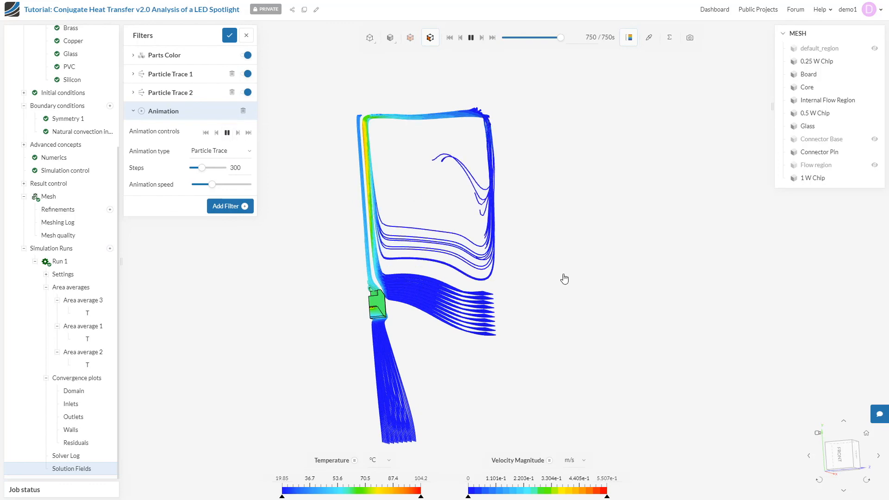
click(851, 459)
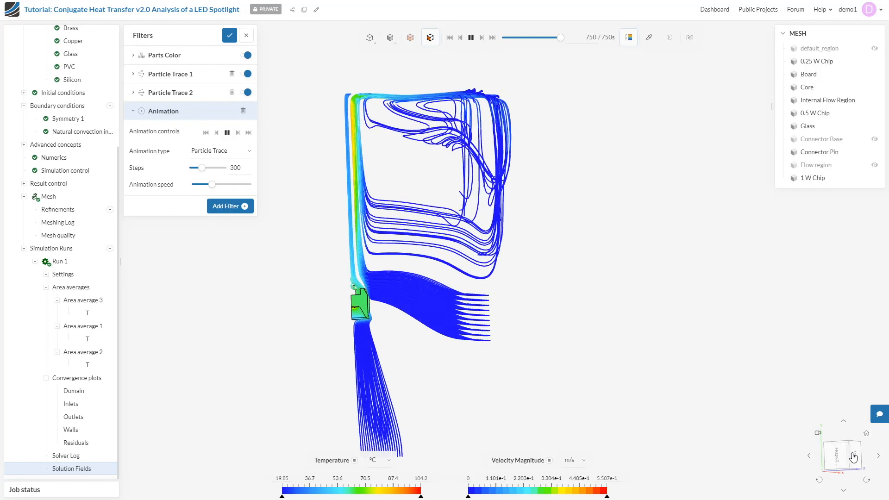